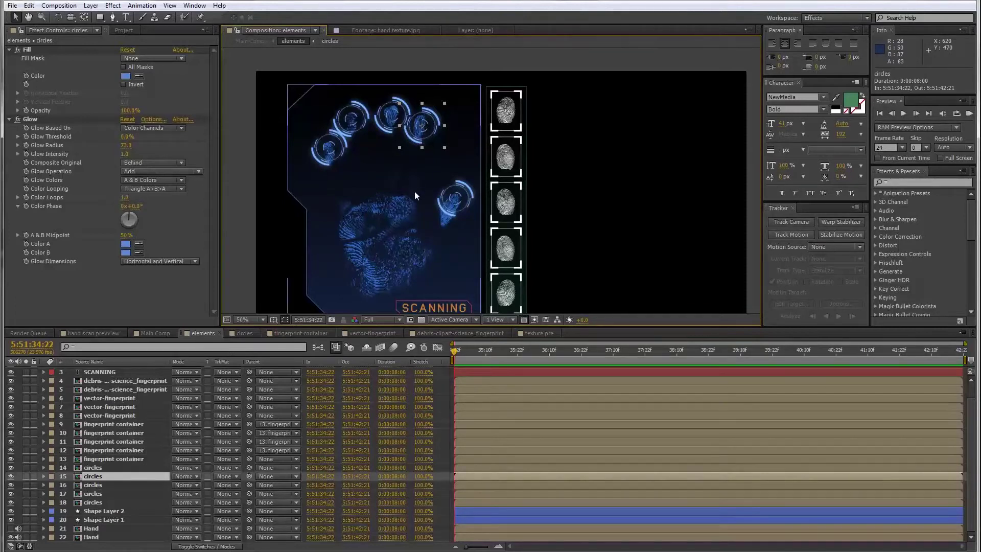
pyautogui.moveTo(415, 192); pyautogui.dragTo(404, 194)
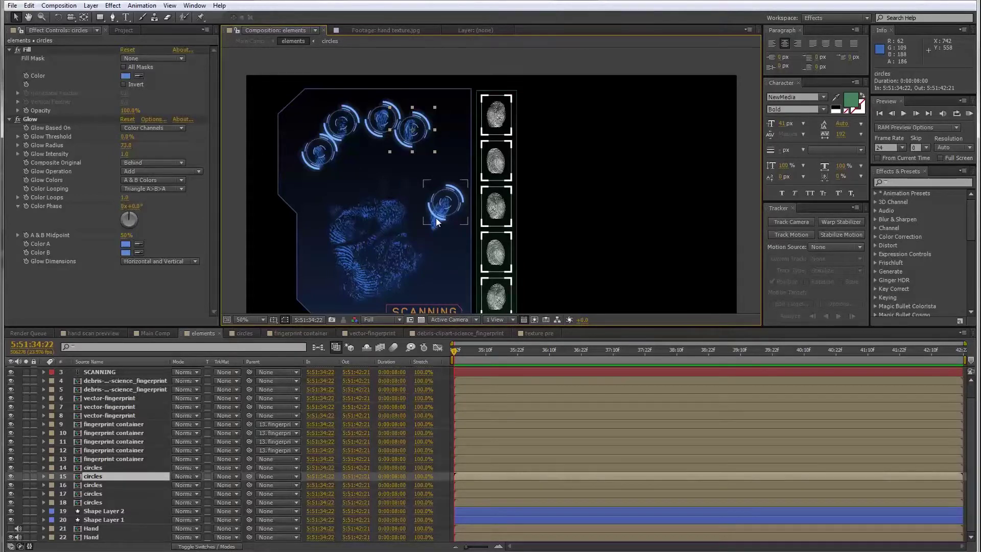
pyautogui.moveTo(419, 217); pyautogui.dragTo(409, 191)
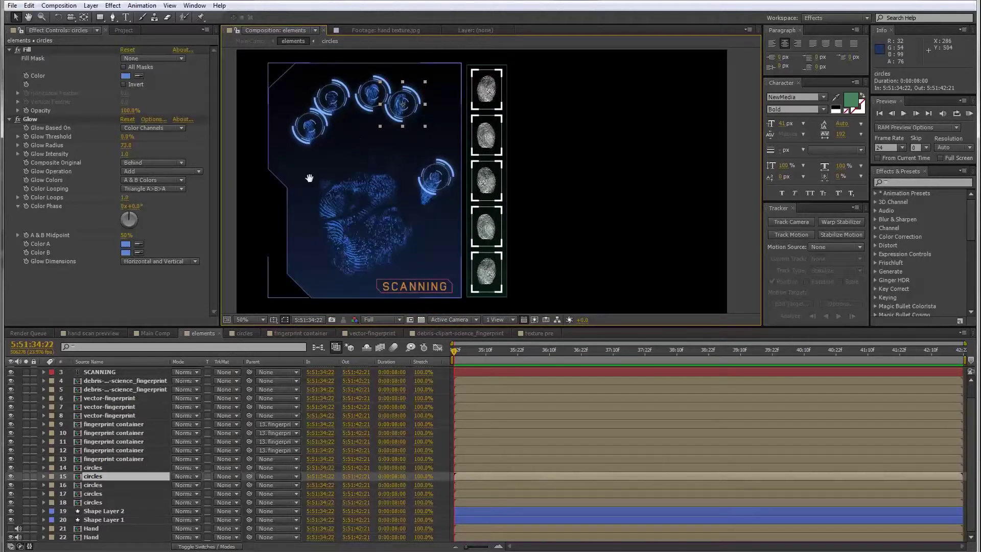
pyautogui.moveTo(309, 177); pyautogui.dragTo(310, 185)
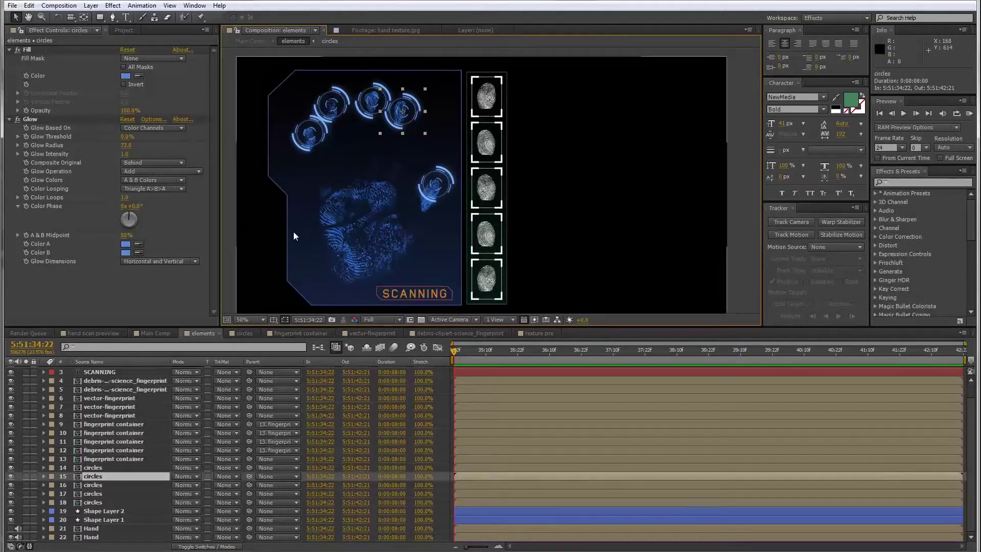
pyautogui.scroll(-1, 306, 230)
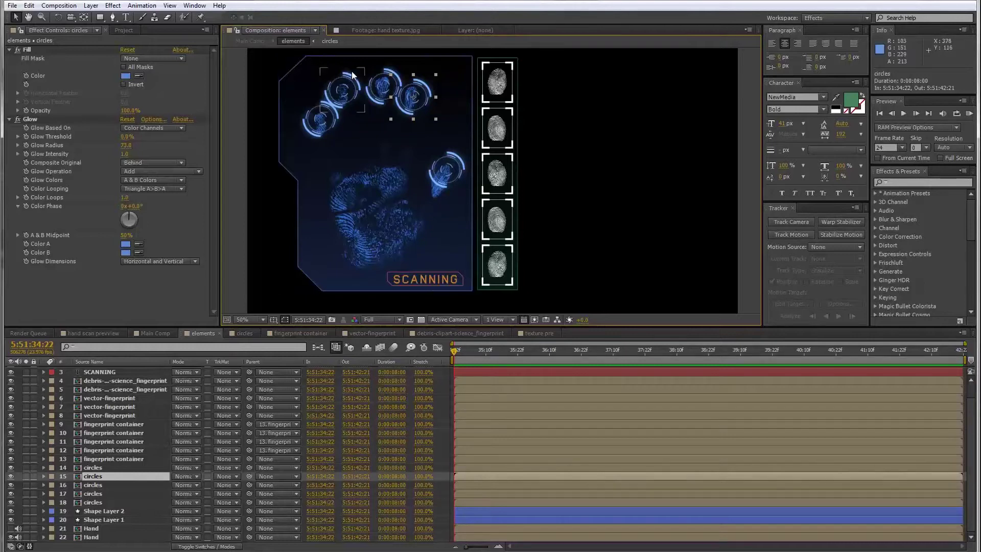
# - Toggle the visibility of Shape Layer 1 off and back on to check which part of the design it forms
pyautogui.click(110, 519)
pyautogui.click(10, 519)
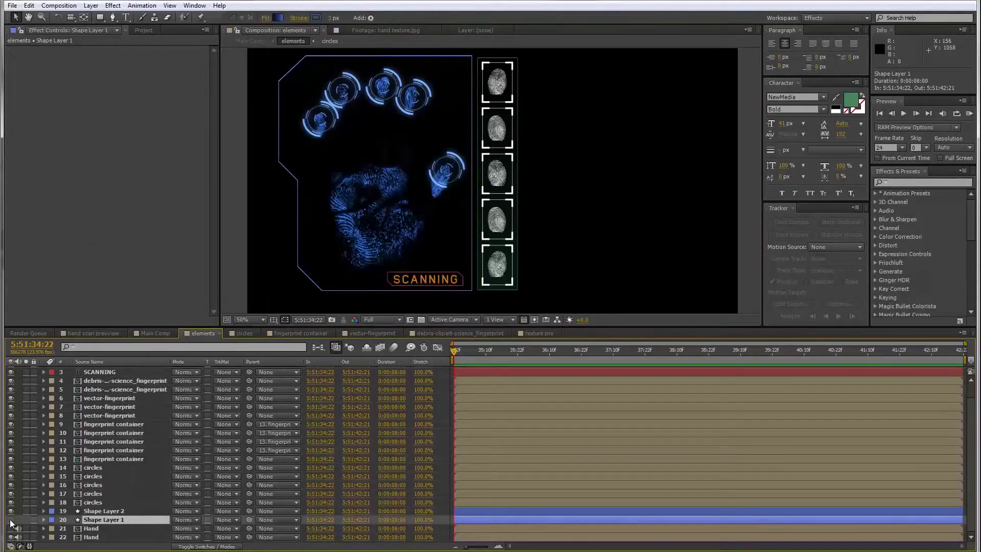
pyautogui.click(10, 519)
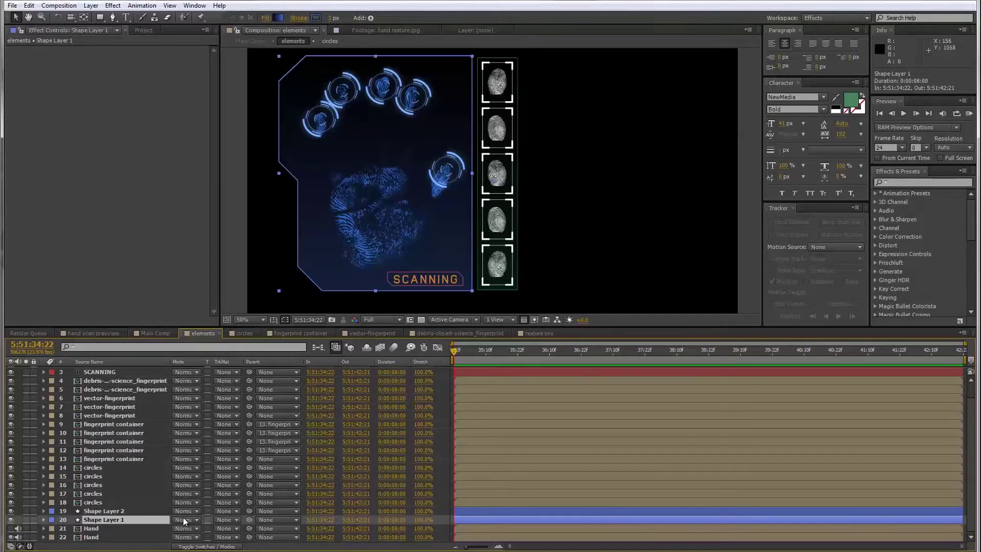
# - Reveal the Scale property of Shape Layer 1, try a scale change and undo it
pyautogui.press('s')
pyautogui.moveTo(194, 528); pyautogui.dragTo(171, 535)
pyautogui.hotkey('ctrl', 'z')
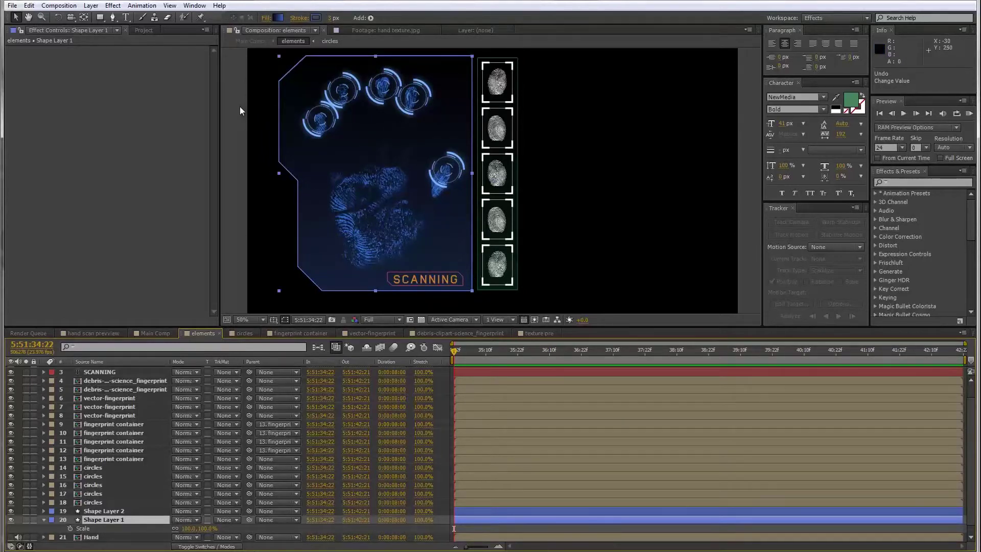
# - Move the anchor point of Shape Layer 1 to the panel's centre with the Pan Behind tool, testing it with a scale change that is undone
pyautogui.click(85, 18)
pyautogui.scroll(2, 551, 207)
pyautogui.moveTo(562, 210); pyautogui.dragTo(566, 212)
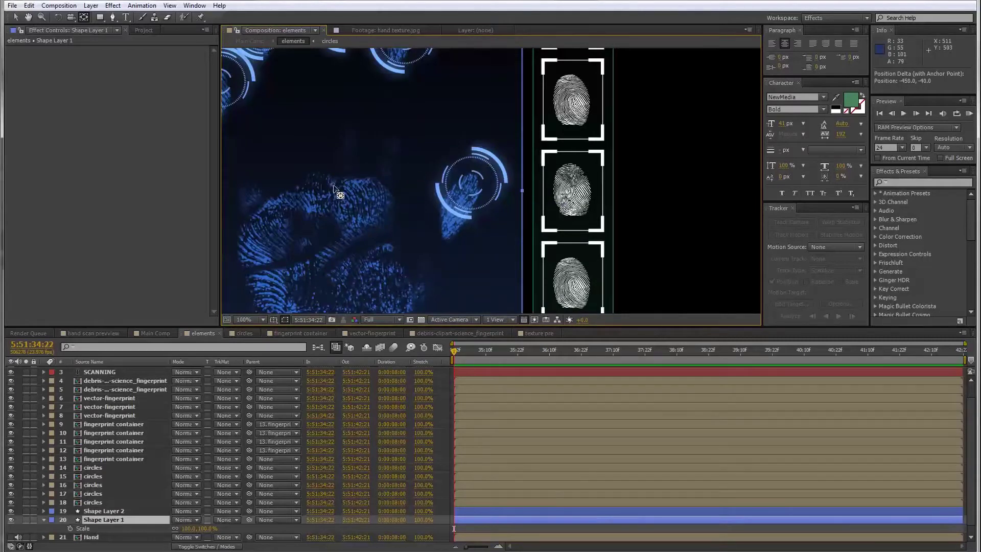
pyautogui.scroll(-2, 337, 192)
pyautogui.moveTo(426, 183); pyautogui.dragTo(423, 184)
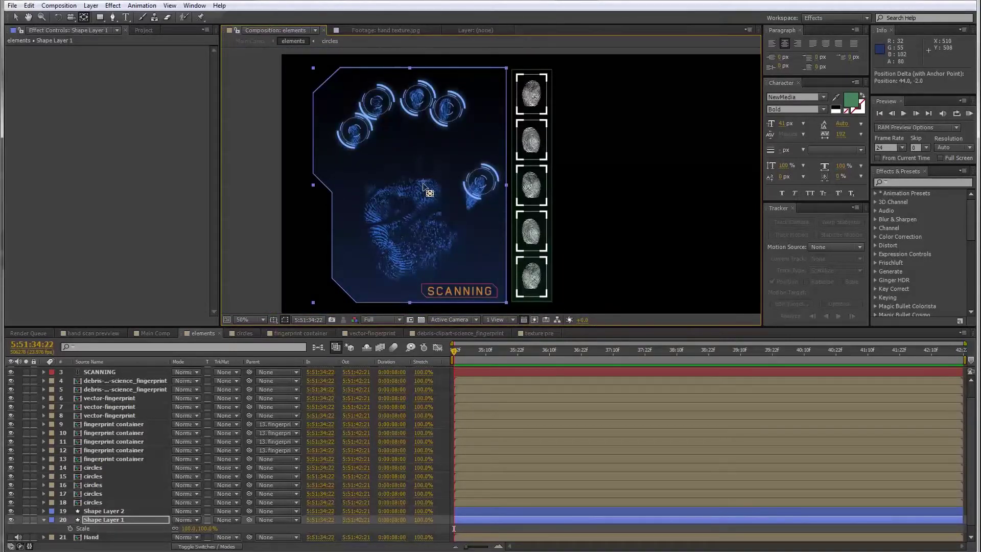
pyautogui.moveTo(423, 186)
pyautogui.mouseDown()
pyautogui.moveTo(408, 200)
pyautogui.moveTo(412, 192)
pyautogui.mouseUp()
pyautogui.moveTo(190, 531); pyautogui.dragTo(193, 520)
pyautogui.hotkey('ctrl', 'z')
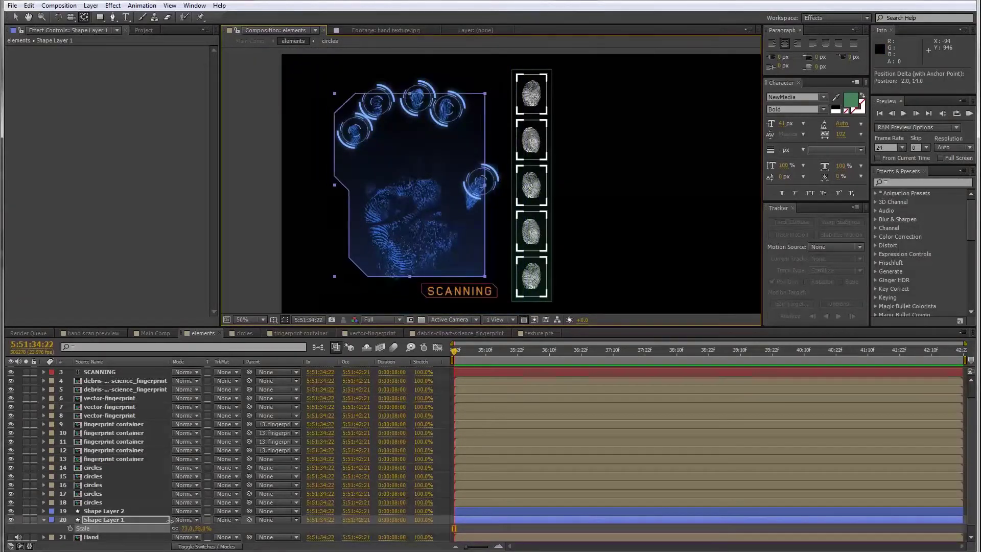
# - Set the start timecode of the elements composition to 0
pyautogui.click(59, 5)
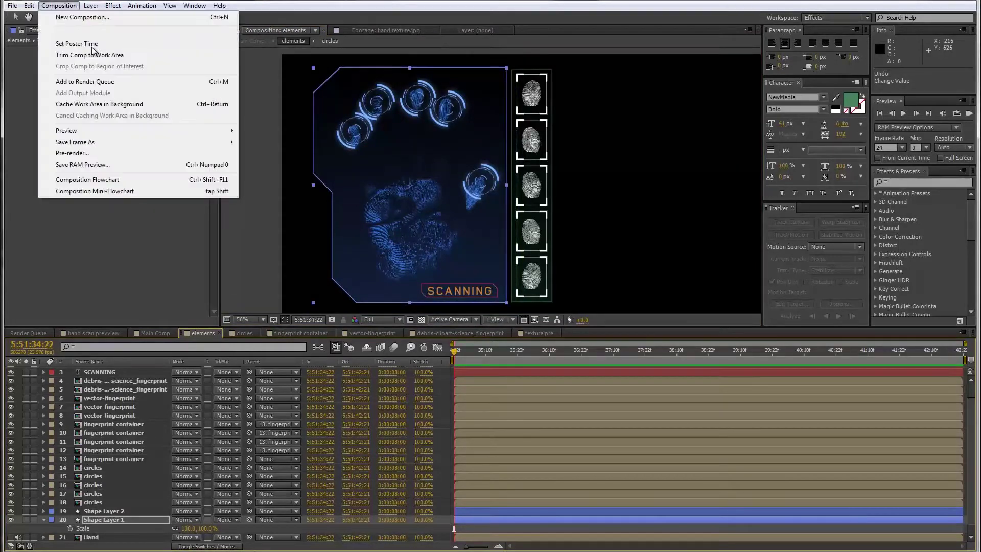
pyautogui.click(85, 31)
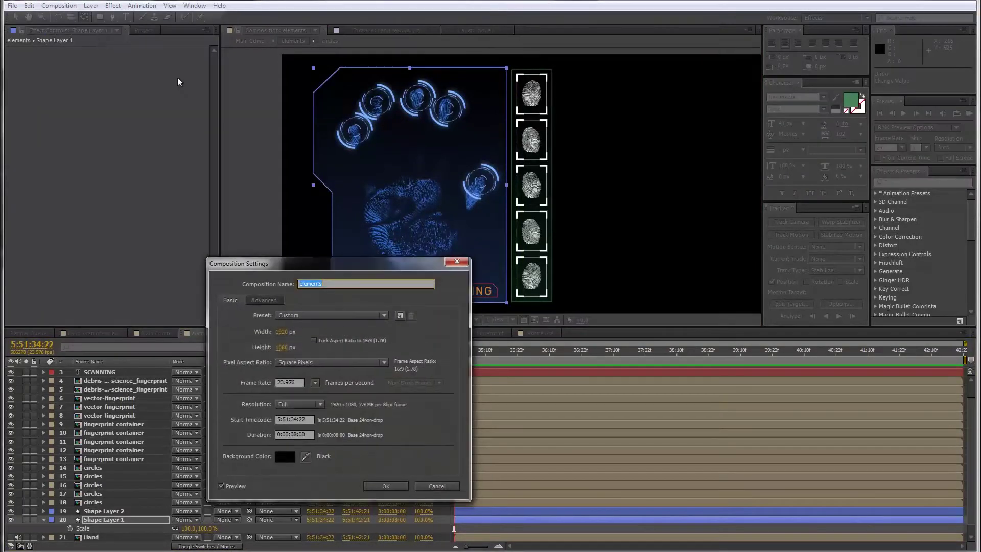
pyautogui.click(306, 419)
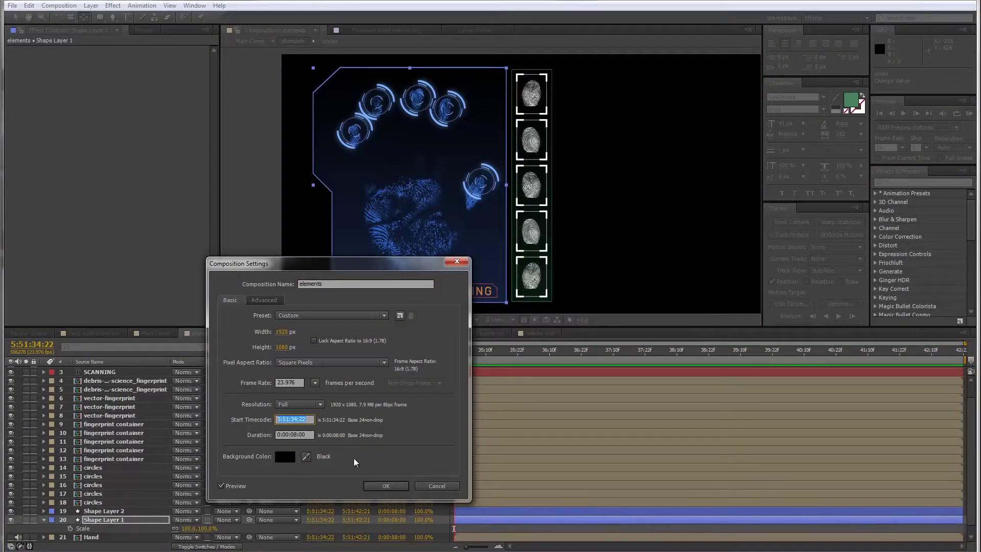
pyautogui.write('0')
pyautogui.click(380, 485)
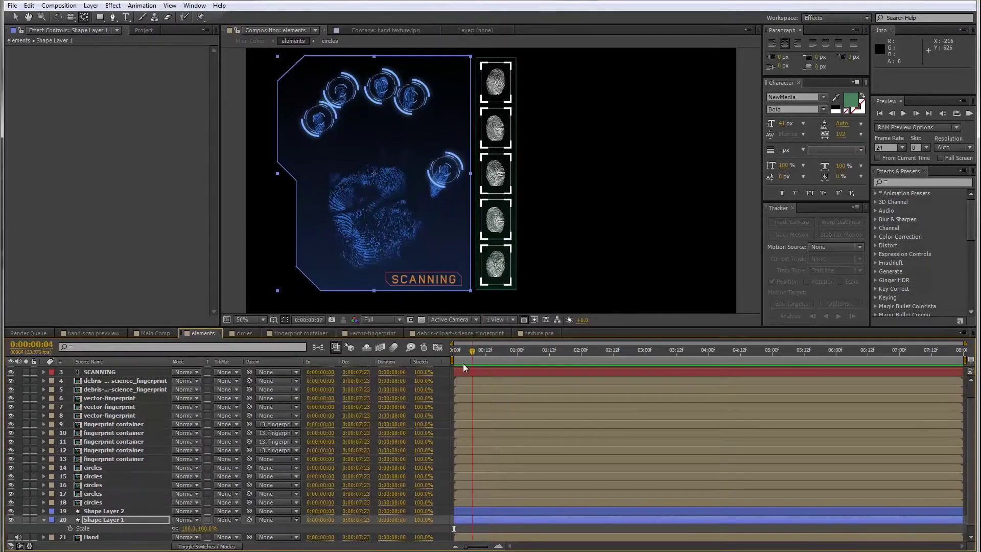
# - Add a Scale keyframe of 0% to Shape Layer 1 at 0:00:00:00
pyautogui.moveTo(462, 363); pyautogui.dragTo(416, 387)
pyautogui.click(70, 529)
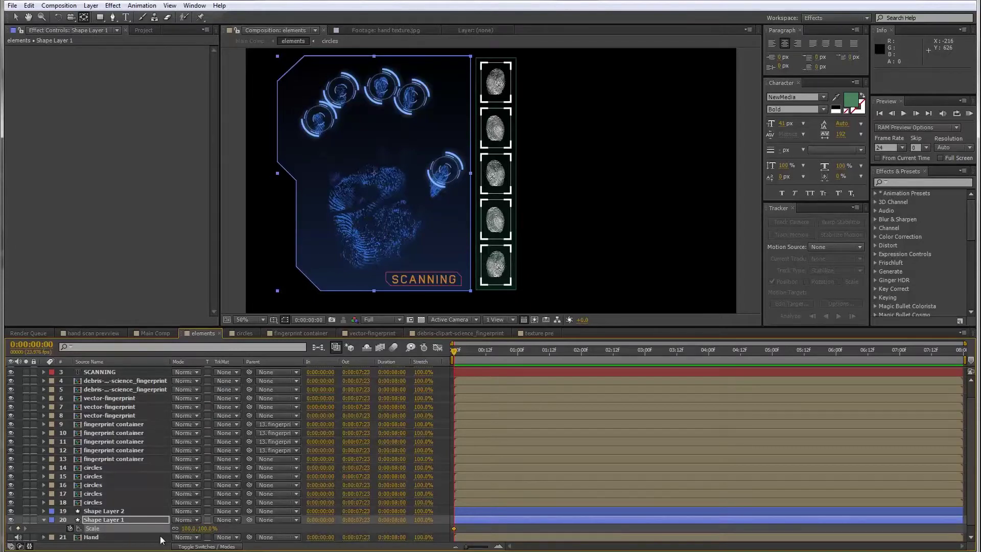
pyautogui.click(206, 529)
pyautogui.write('0')
pyautogui.press('Return')
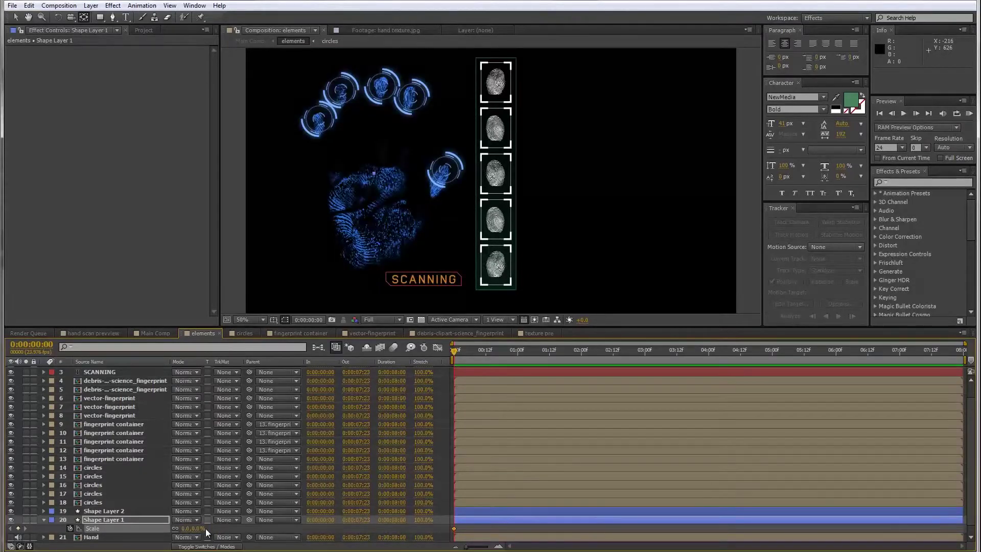
# - Add a Scale keyframe of 100% to Shape Layer 1 at 0:00:00:12 and scrub through the scale-up
pyautogui.moveTo(471, 351); pyautogui.dragTo(487, 367)
pyautogui.click(185, 528)
pyautogui.write('100')
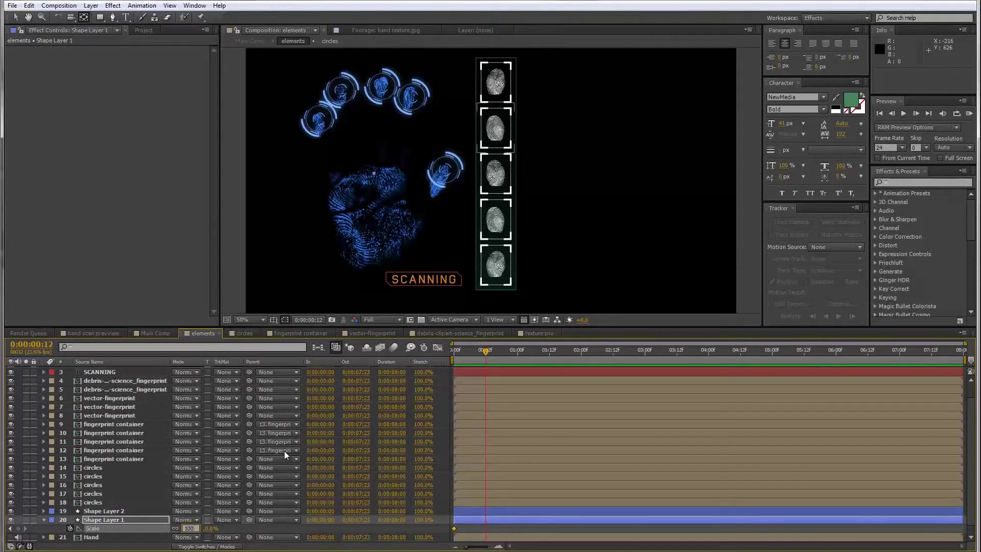
pyautogui.press('Return')
pyautogui.moveTo(474, 360)
pyautogui.mouseDown()
pyautogui.moveTo(447, 367)
pyautogui.moveTo(498, 383)
pyautogui.moveTo(460, 385)
pyautogui.moveTo(471, 363)
pyautogui.moveTo(485, 364)
pyautogui.mouseUp()
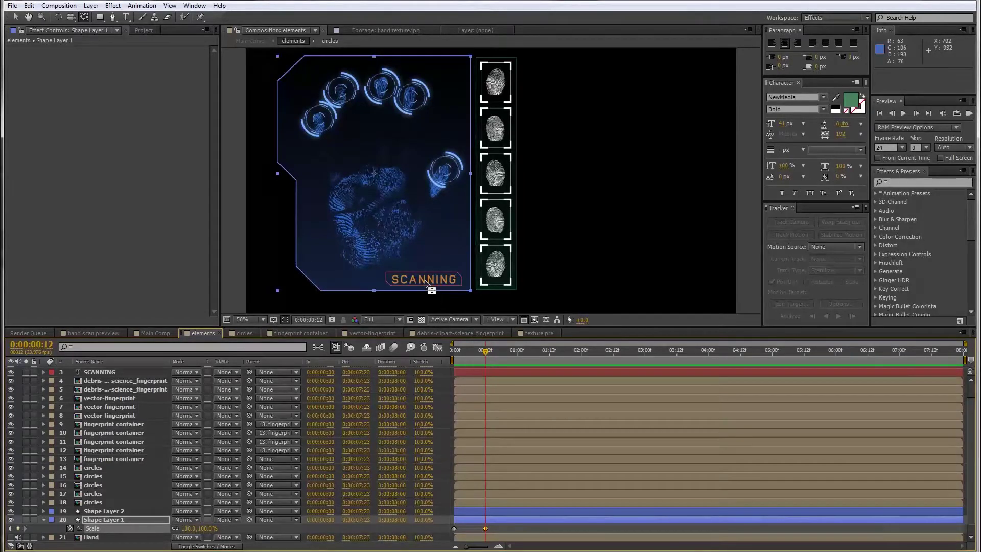
# - Pre-compose Shape Layer 3, the frame around the SCANNING text, as "scanning border"
pyautogui.scroll(2, 411, 284)
pyautogui.scroll(-2, 434, 186)
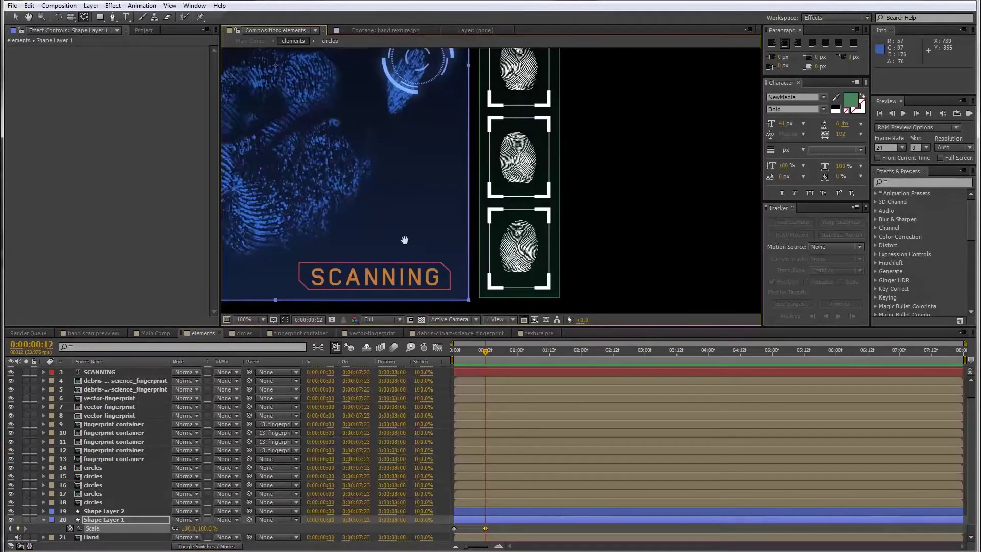
pyautogui.scroll(2, 153, 410)
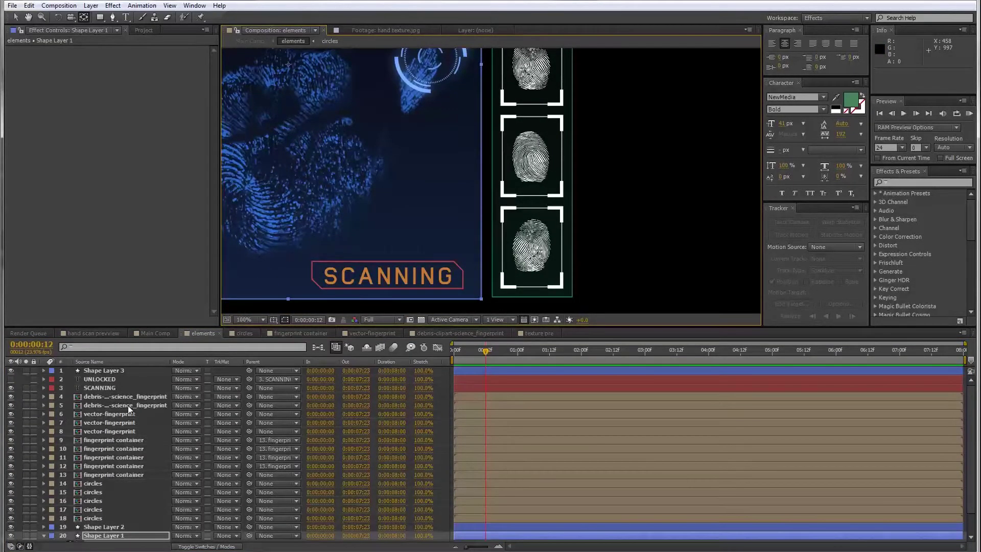
pyautogui.click(108, 371)
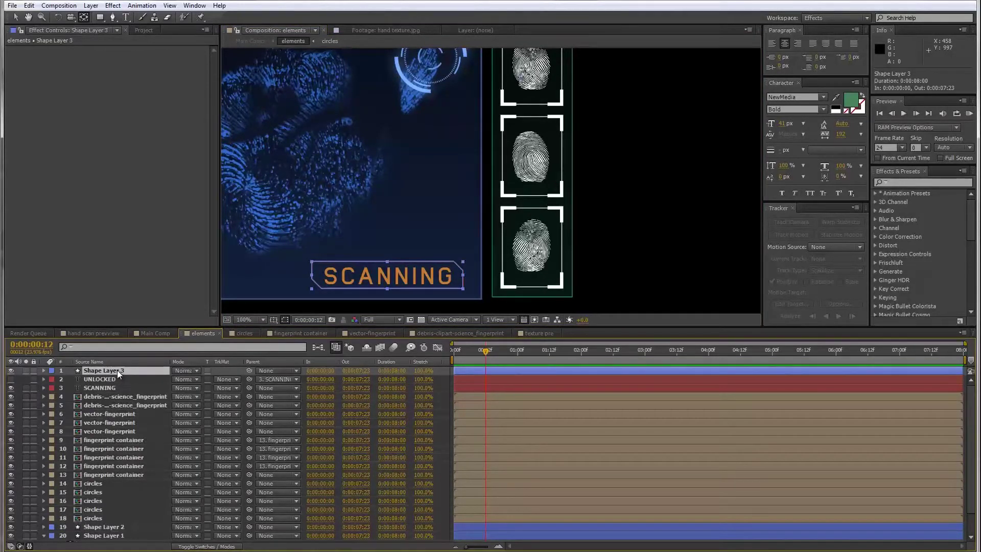
pyautogui.rightClick(118, 369)
pyautogui.click(179, 286)
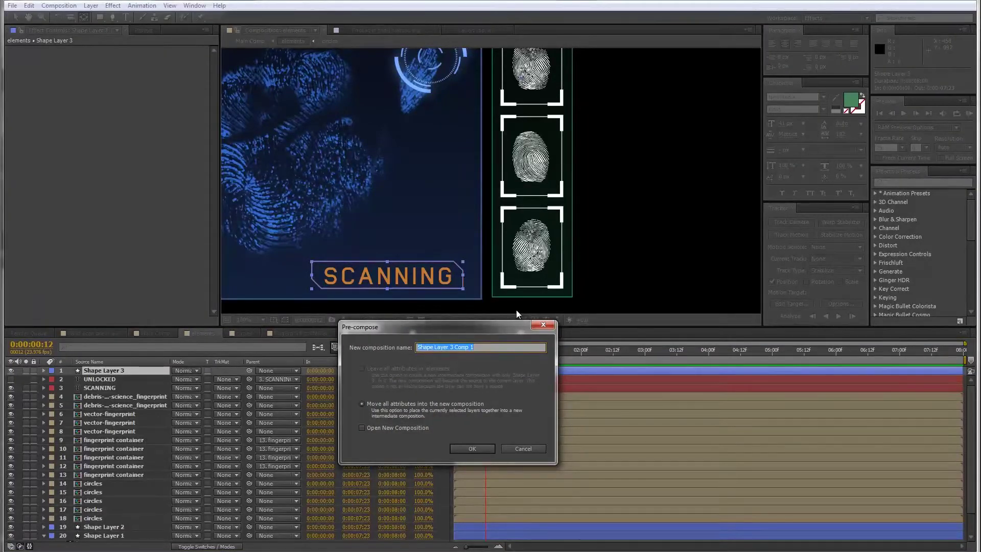
pyautogui.write('scanning border')
pyautogui.press('Return')
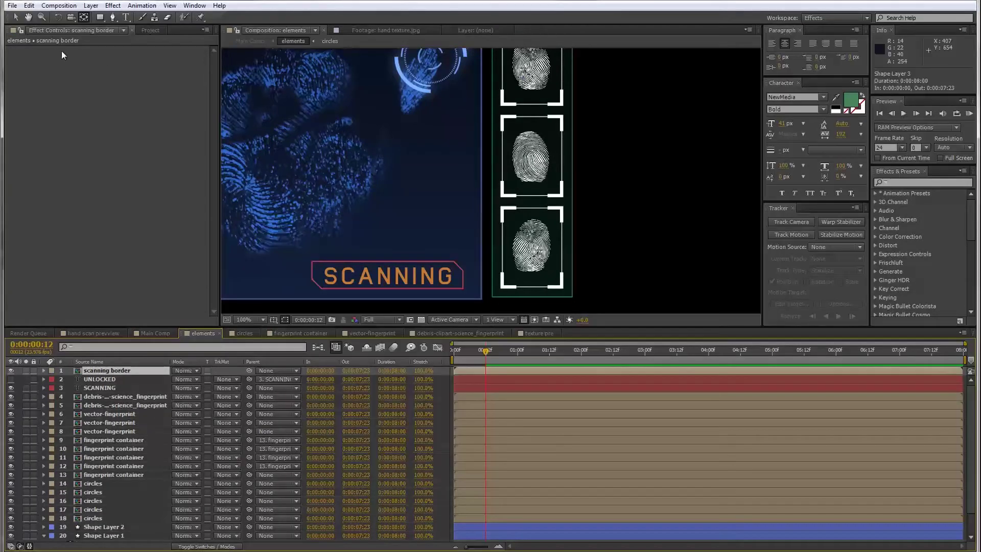
# - Draw a rectangular mask about 351 by 136 px around the SCANNING frame on the scanning border layer
pyautogui.click(100, 18)
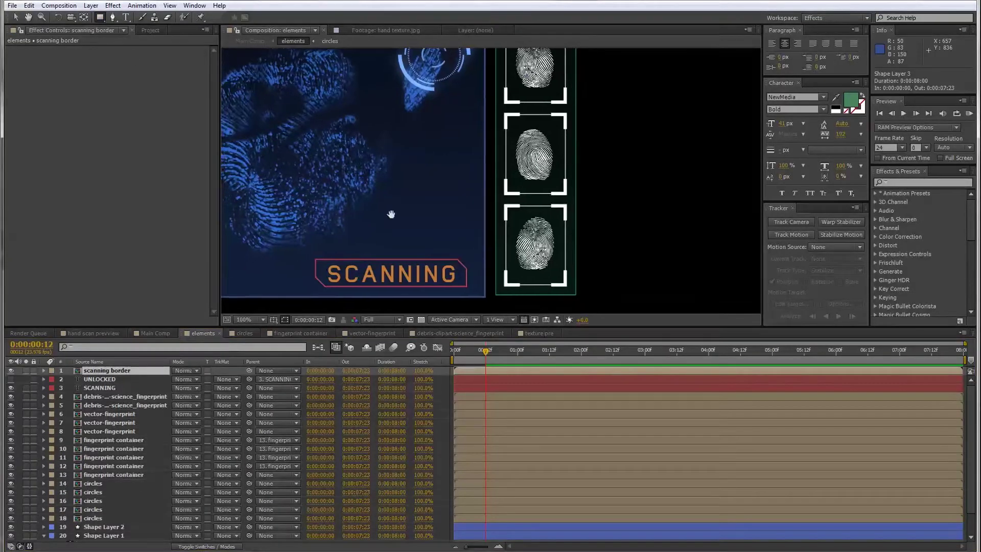
pyautogui.moveTo(390, 213); pyautogui.dragTo(427, 227)
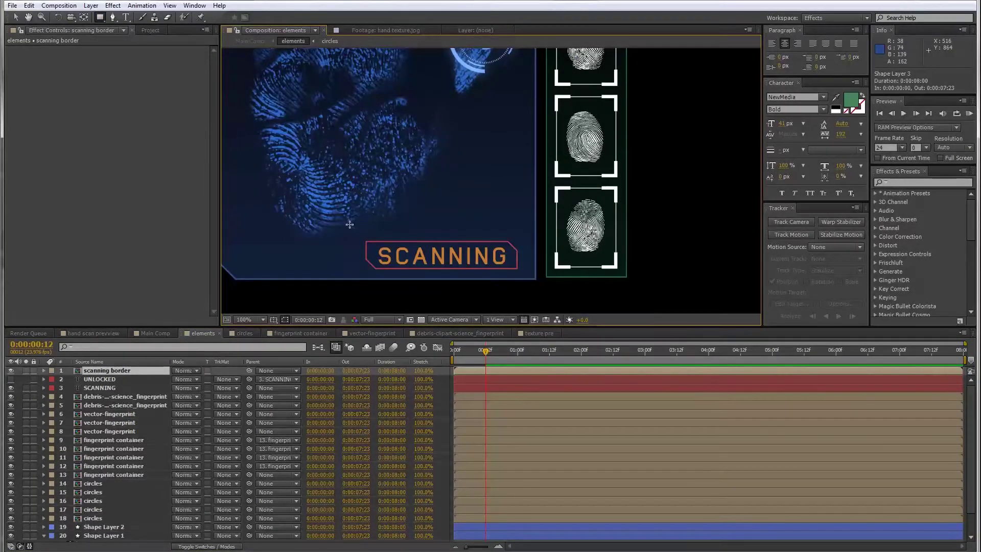
pyautogui.moveTo(349, 223)
pyautogui.mouseDown()
pyautogui.moveTo(470, 285)
pyautogui.moveTo(528, 293)
pyautogui.mouseUp()
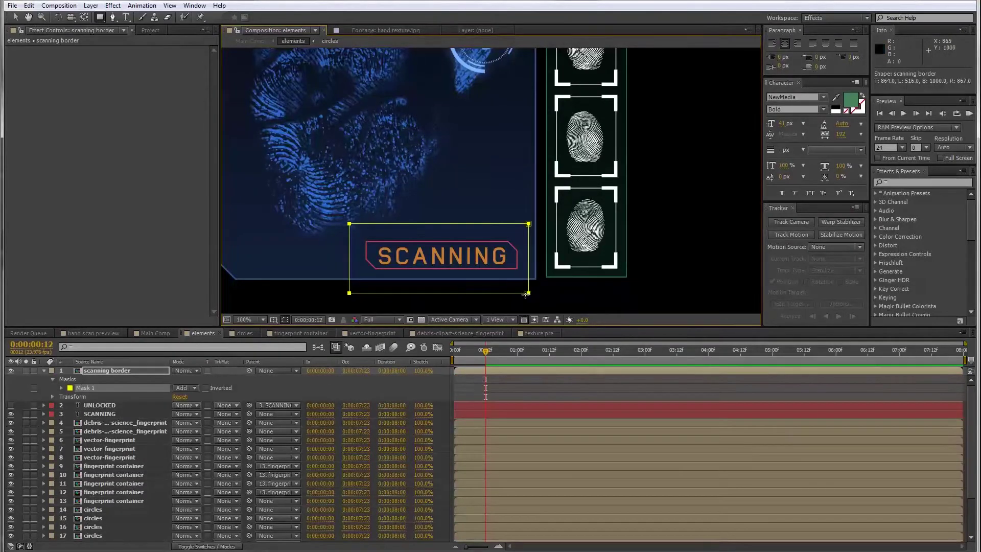
# - Add a Mask Path keyframe for Mask 1 of the scanning border layer at 0:00:01:00
pyautogui.click(61, 388)
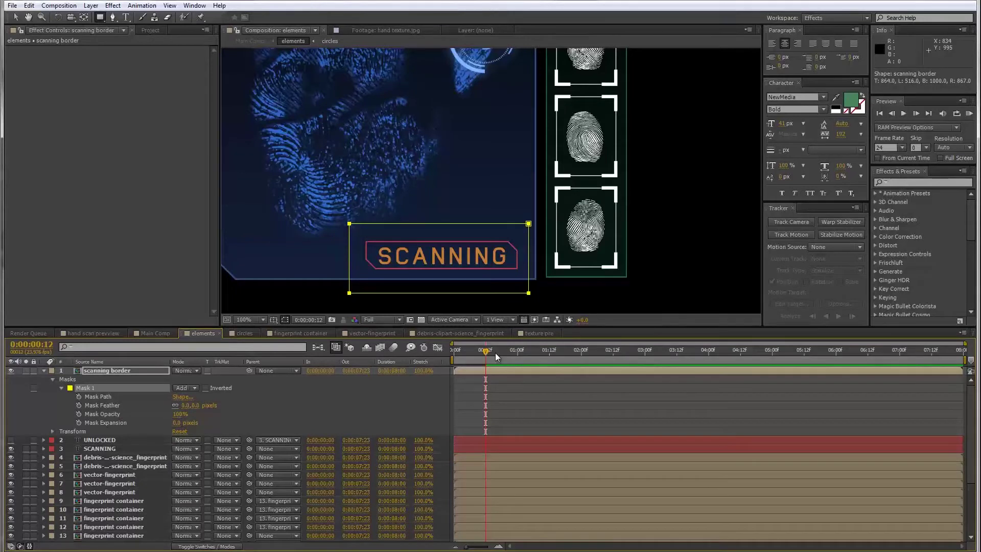
pyautogui.moveTo(522, 360); pyautogui.dragTo(518, 359)
pyautogui.click(79, 397)
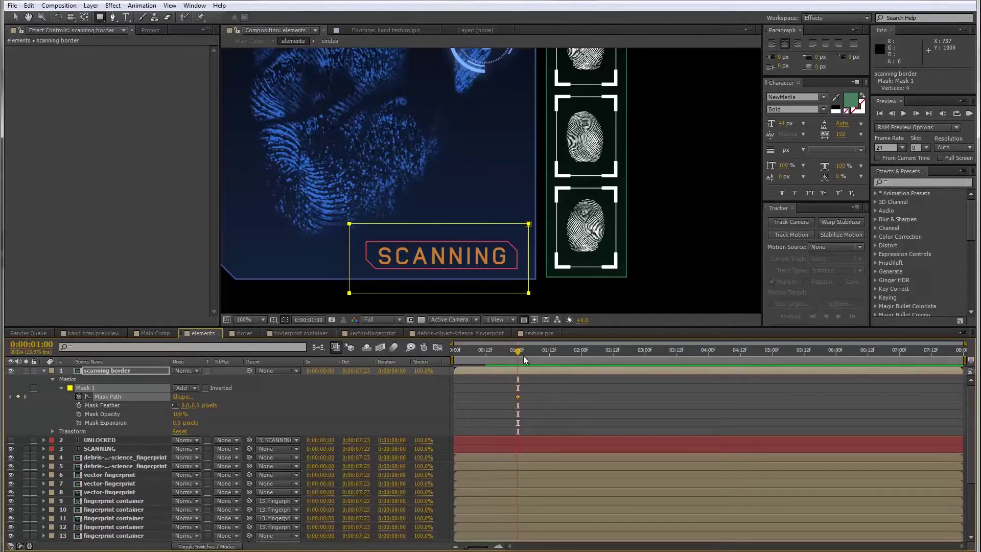
# - Collapse Mask 1 horizontally to a thin line at its centre at 0:00:00:12 and scrub through the border reveal
pyautogui.moveTo(516, 354); pyautogui.dragTo(485, 361)
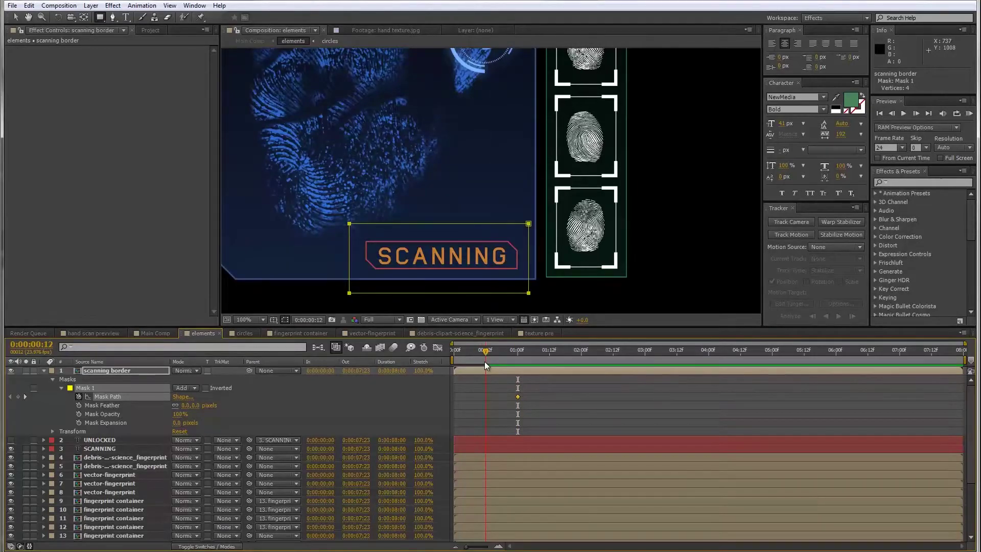
pyautogui.press('v')
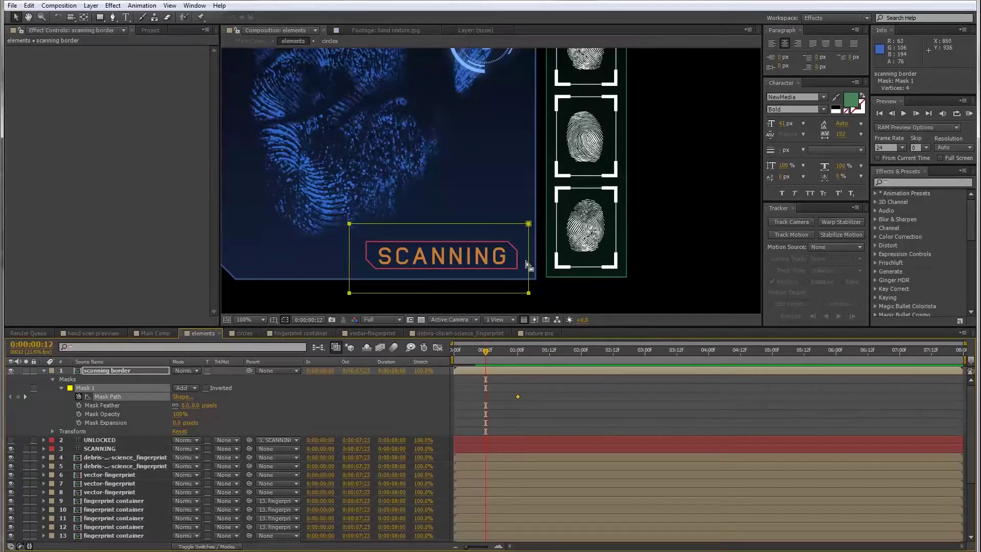
pyautogui.doubleClick(528, 262)
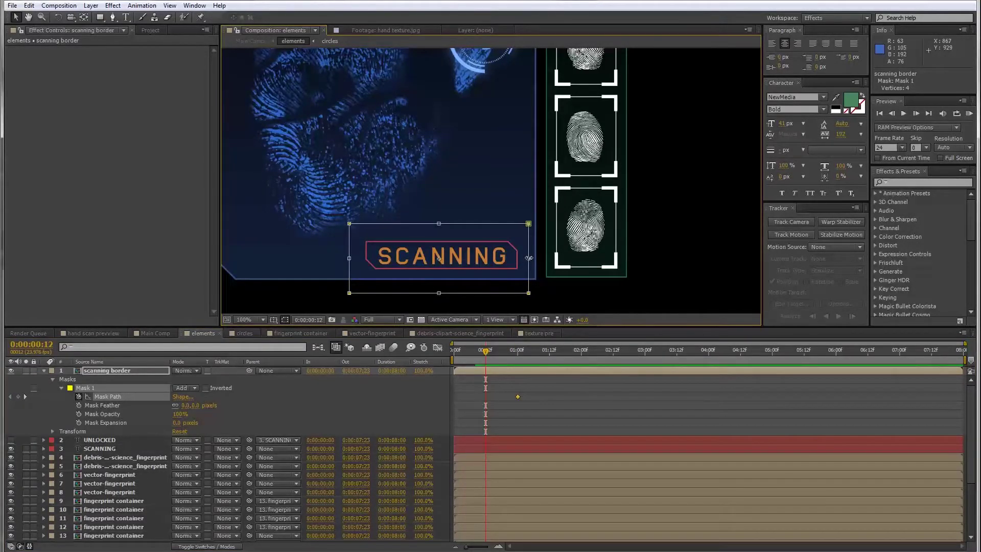
pyautogui.moveTo(529, 258); pyautogui.dragTo(434, 277)
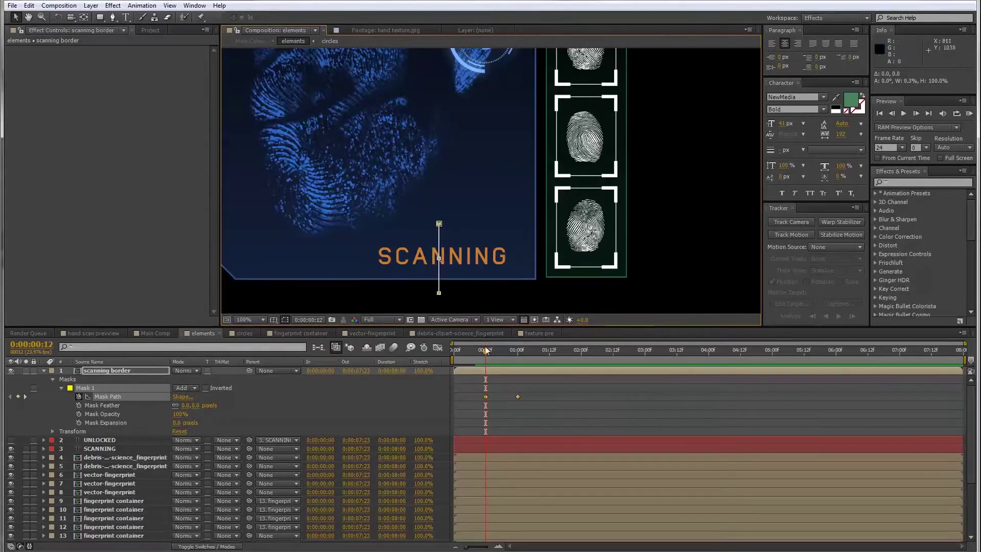
pyautogui.moveTo(488, 351); pyautogui.dragTo(507, 361)
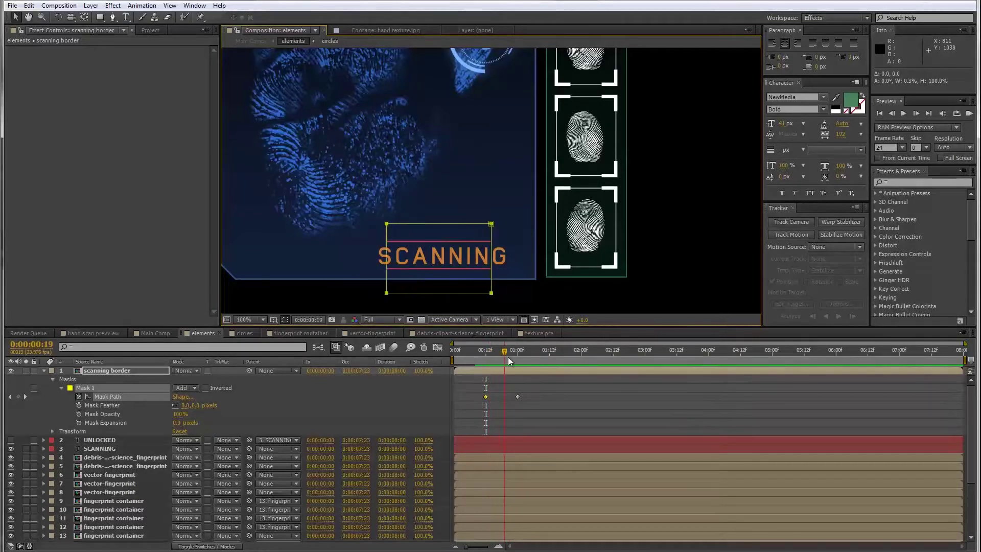
# - Set the Mask Feather of Mask 1 on the scanning border layer to 50 pixels
pyautogui.press('f')
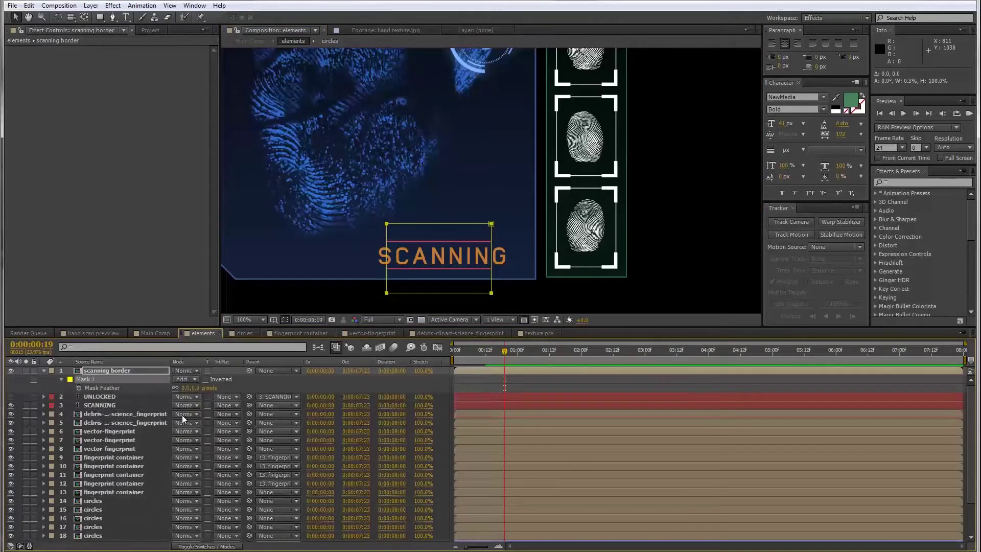
pyautogui.click(195, 389)
pyautogui.write('50')
pyautogui.press('Return')
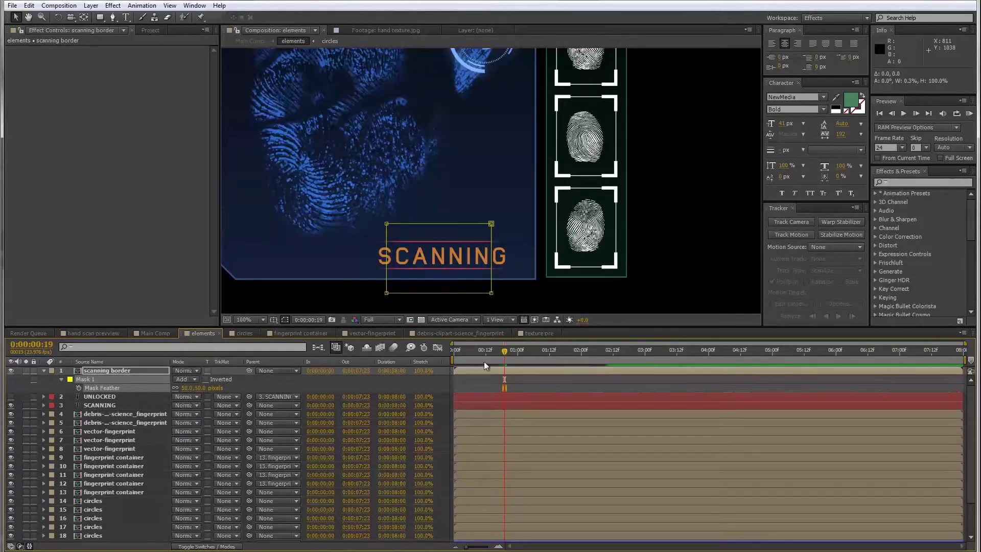
# - Shift the SCANNING text layer in the elements composition to start at 0:00:01:00
pyautogui.moveTo(501, 351); pyautogui.dragTo(517, 364)
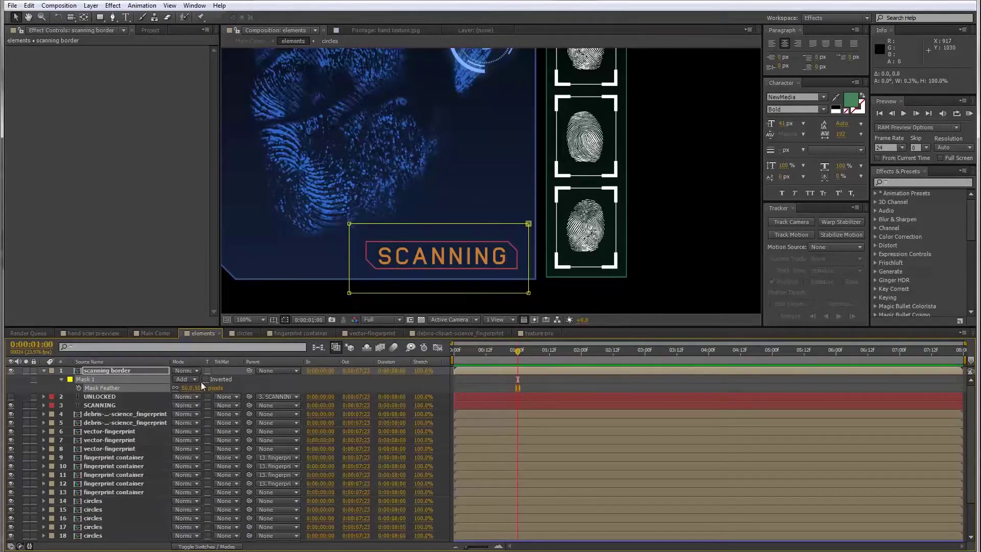
pyautogui.click(115, 405)
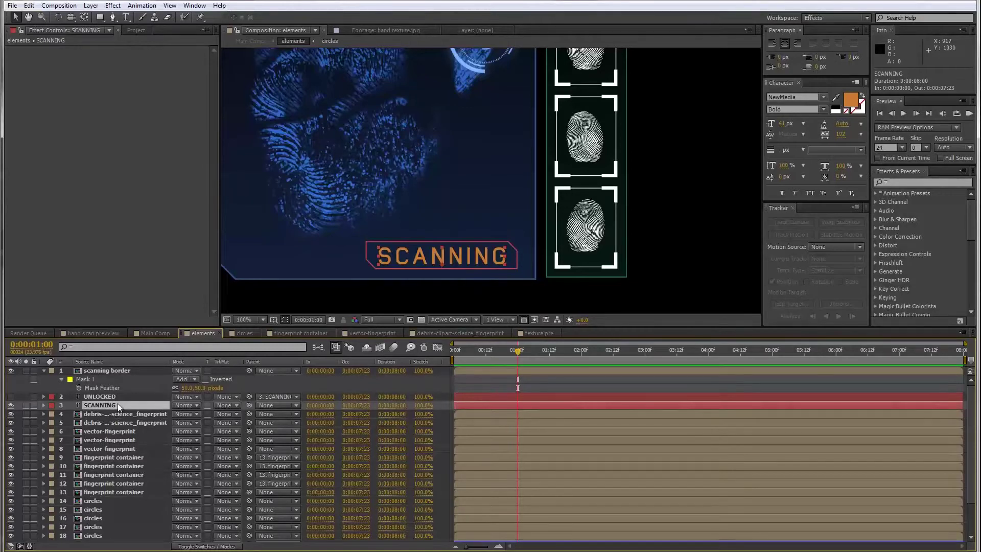
pyautogui.press('[')
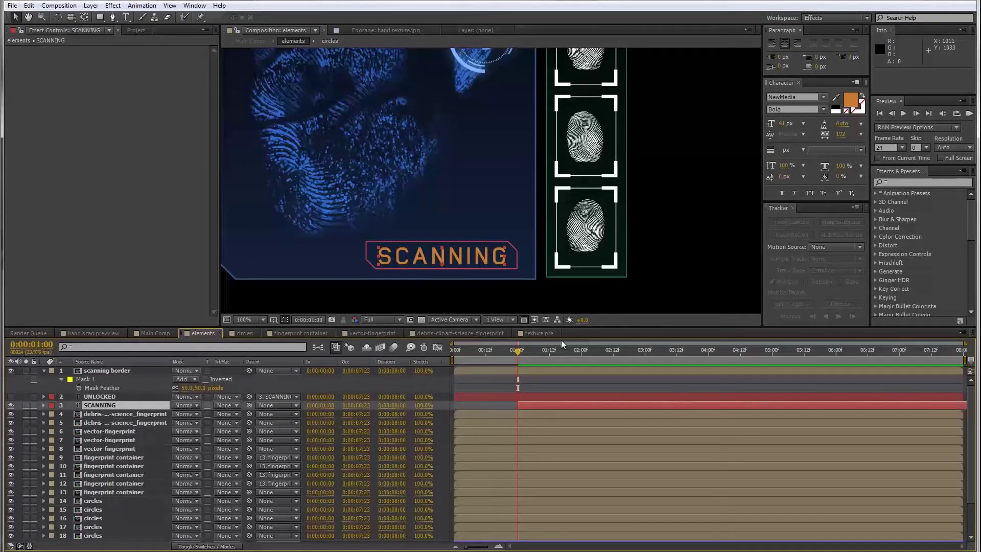
pyautogui.moveTo(520, 351); pyautogui.dragTo(544, 386)
pyautogui.click(494, 382)
pyautogui.scroll(-2, 419, 233)
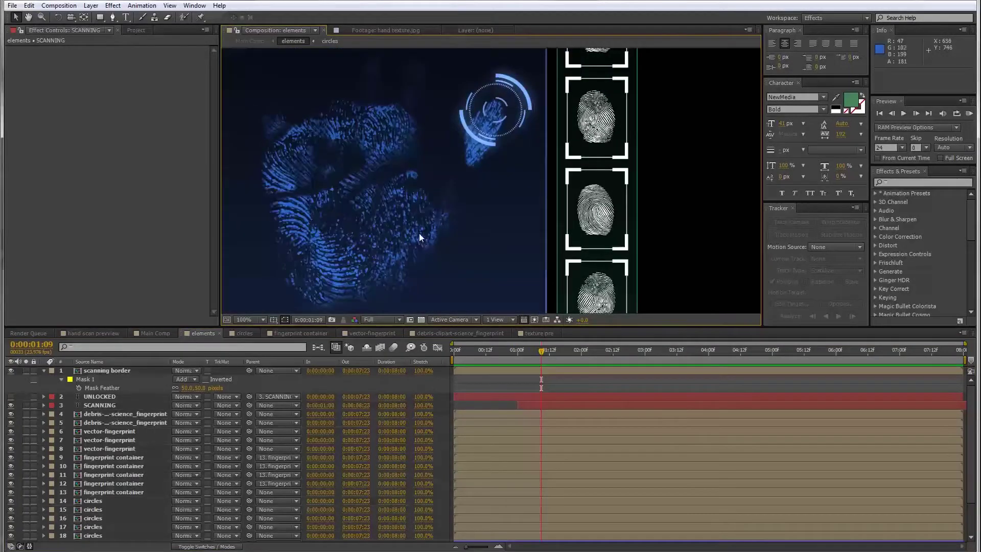
pyautogui.moveTo(404, 248); pyautogui.dragTo(396, 300)
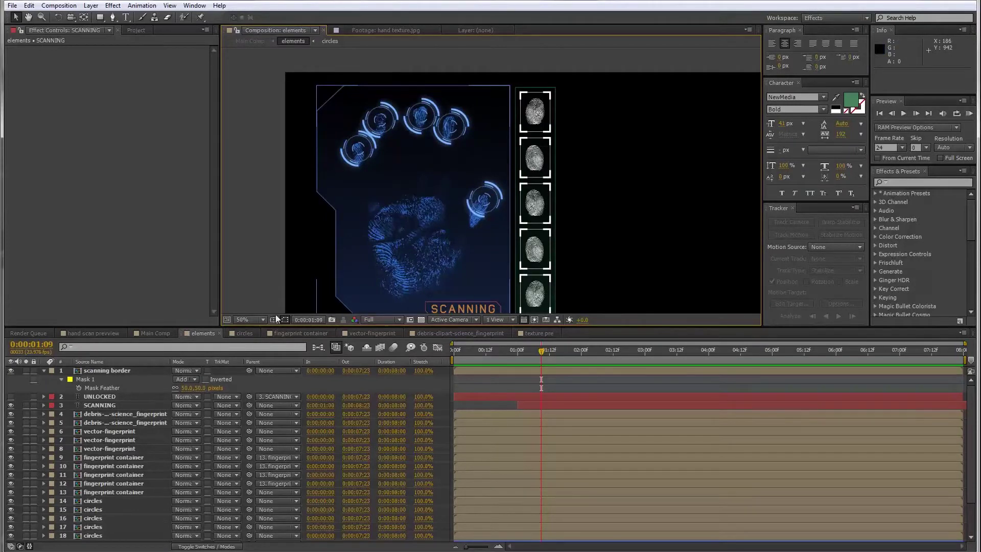
# - In the circles composition, add a Scale keyframe of 0% to Shape Layer 1 at 0:00:00:00
pyautogui.click(245, 333)
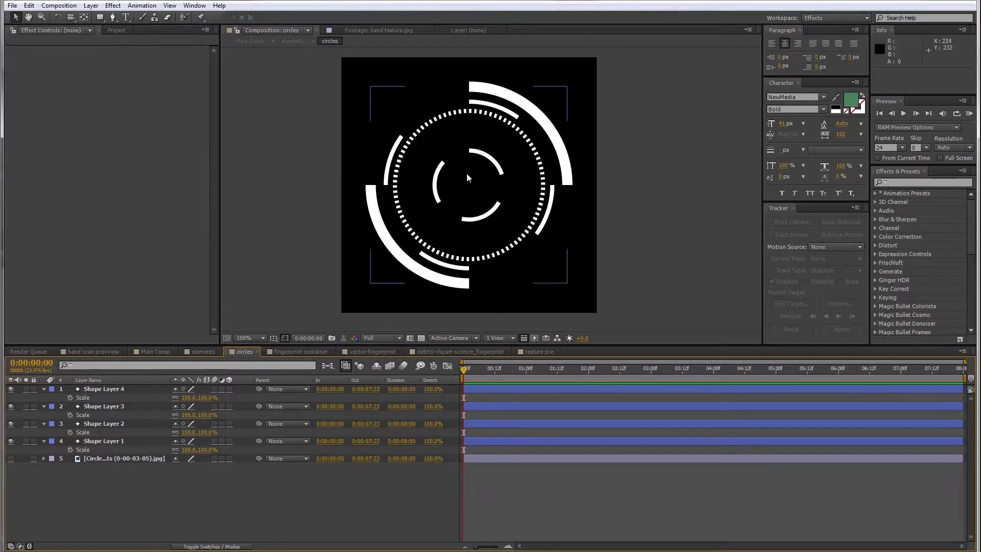
pyautogui.click(127, 441)
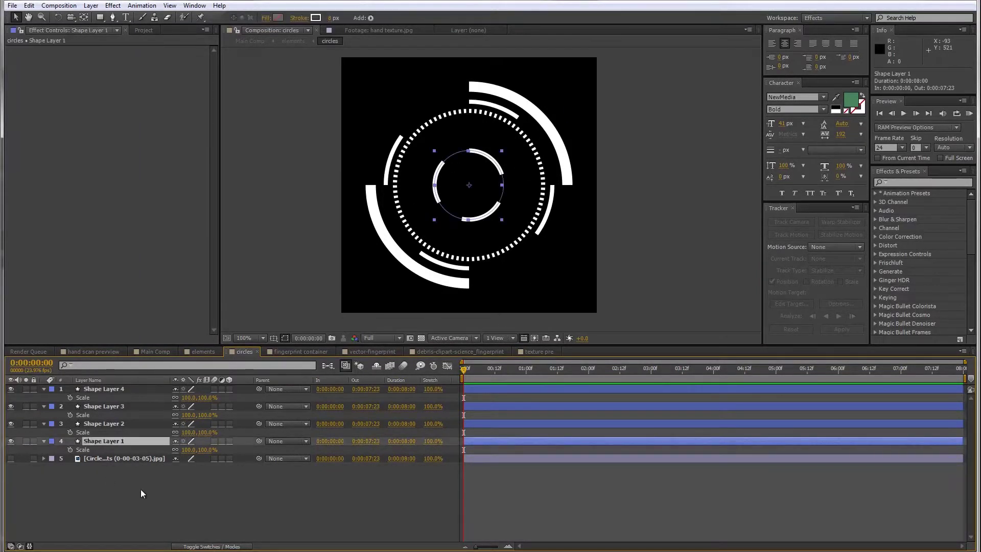
pyautogui.click(70, 450)
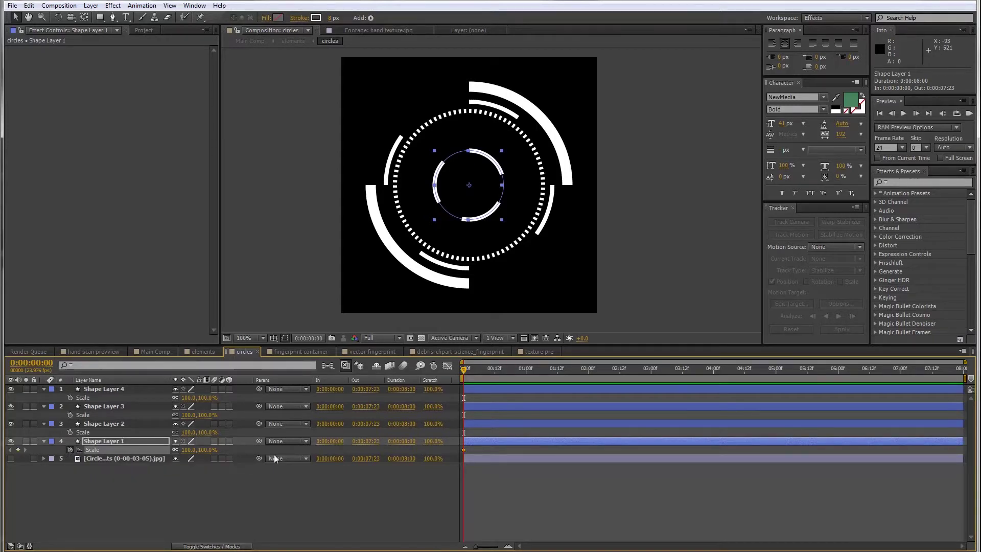
pyautogui.click(206, 450)
pyautogui.write('0')
pyautogui.press('Return')
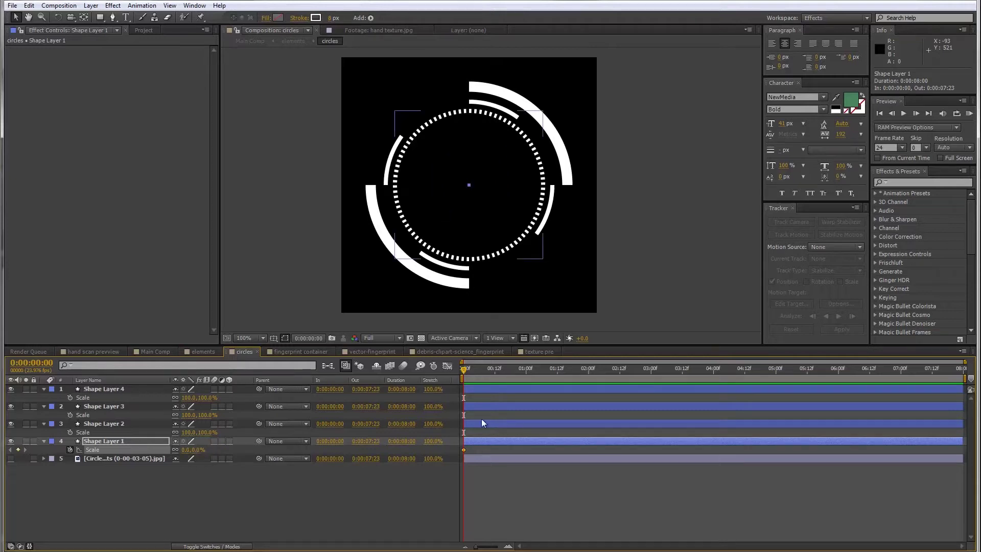
# - Set the Scale of Shape Layer 1 to 100% at 0:00:00:12
pyautogui.moveTo(491, 378); pyautogui.dragTo(495, 379)
pyautogui.click(199, 450)
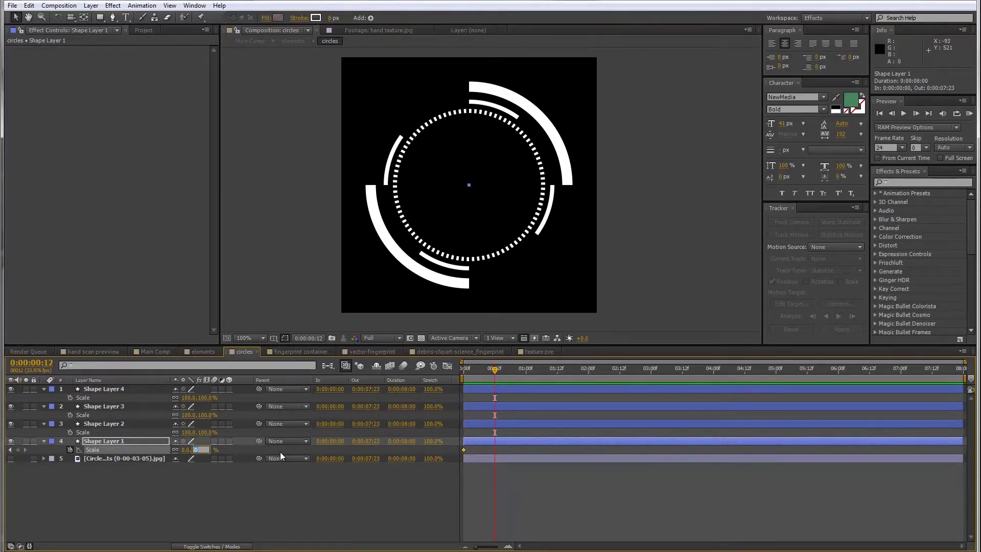
pyautogui.write('100')
pyautogui.press('Return')
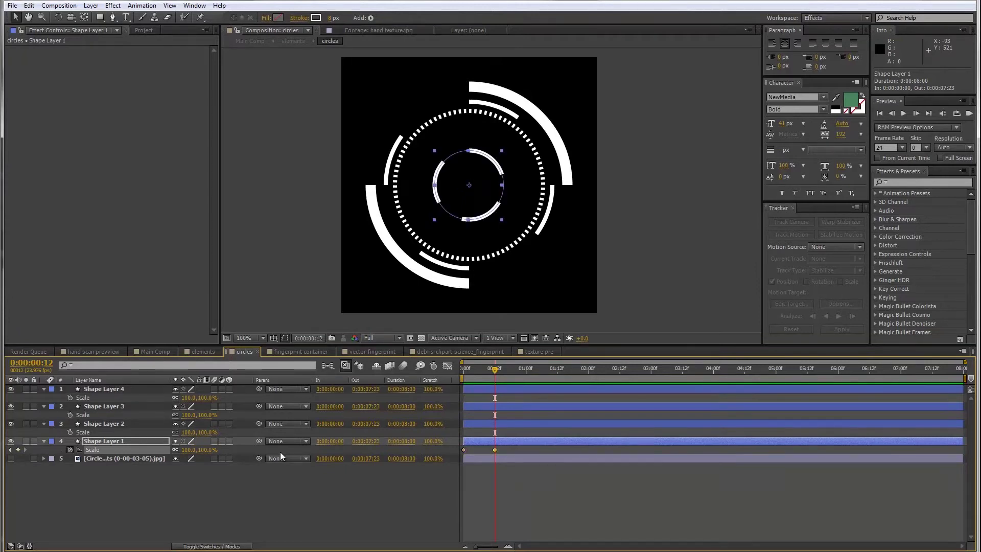
pyautogui.moveTo(492, 369); pyautogui.dragTo(516, 387)
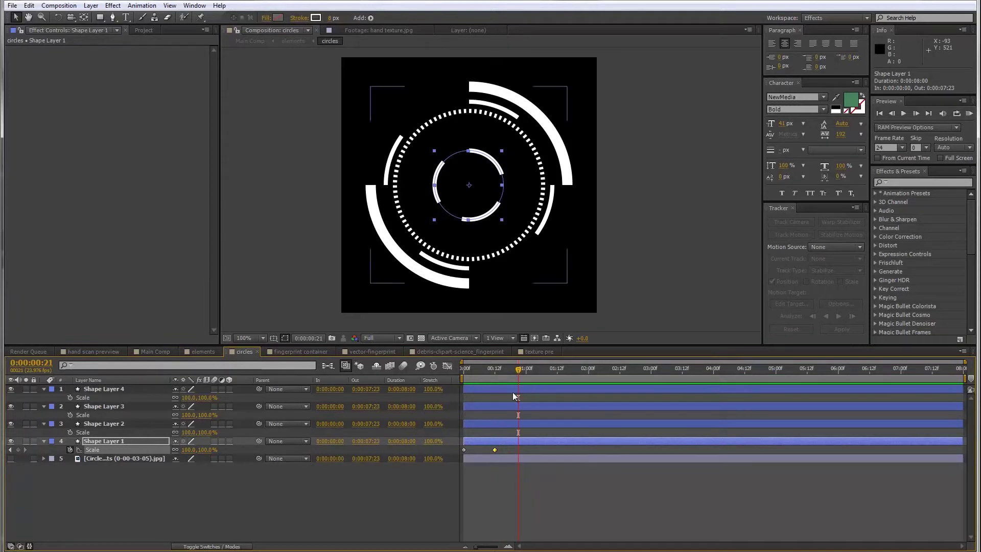
# - Copy both Scale keyframes of Shape Layer 1 to Shape Layers 2, 3 and 4, starting at 0:00:00:00
pyautogui.moveTo(503, 441); pyautogui.dragTo(427, 452)
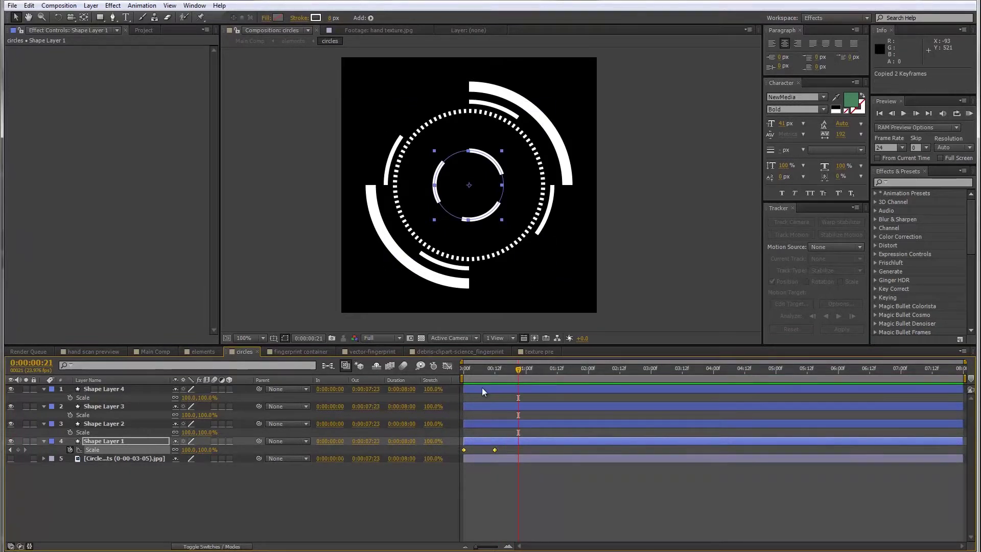
pyautogui.click(118, 423)
pyautogui.keyDown('shift'); pyautogui.click(116, 389); pyautogui.keyUp('shift')
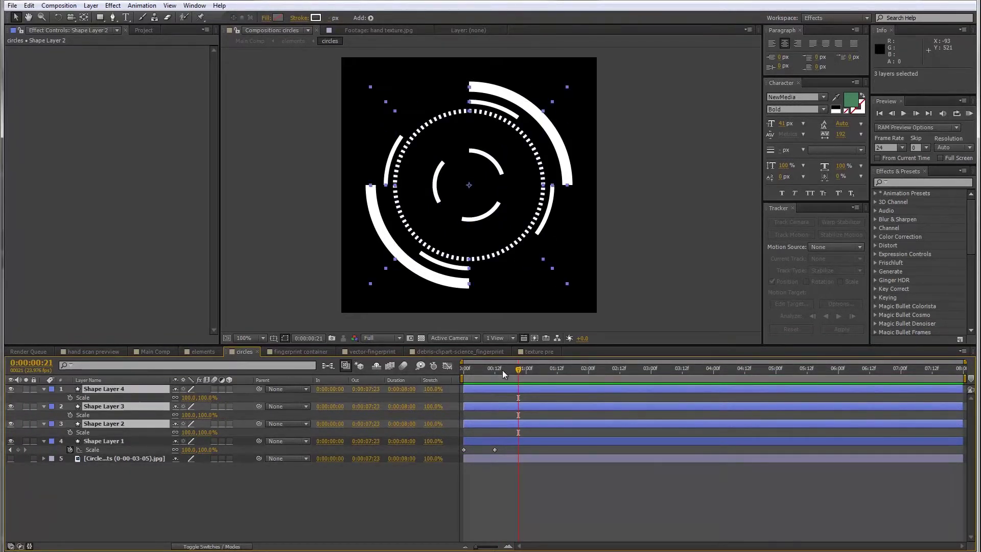
pyautogui.moveTo(502, 370); pyautogui.dragTo(399, 369)
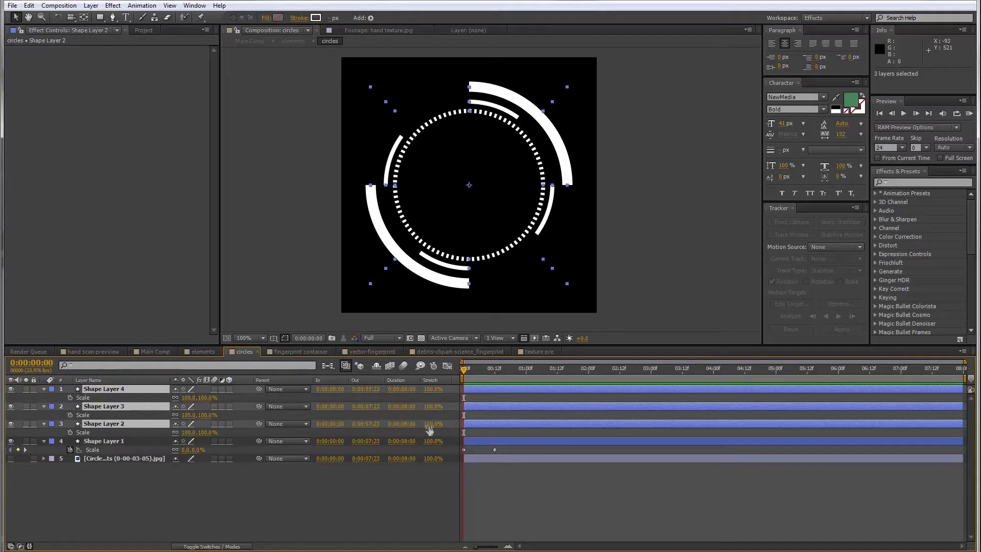
pyautogui.hotkey('ctrl', 'v')
pyautogui.moveTo(471, 370); pyautogui.dragTo(506, 378)
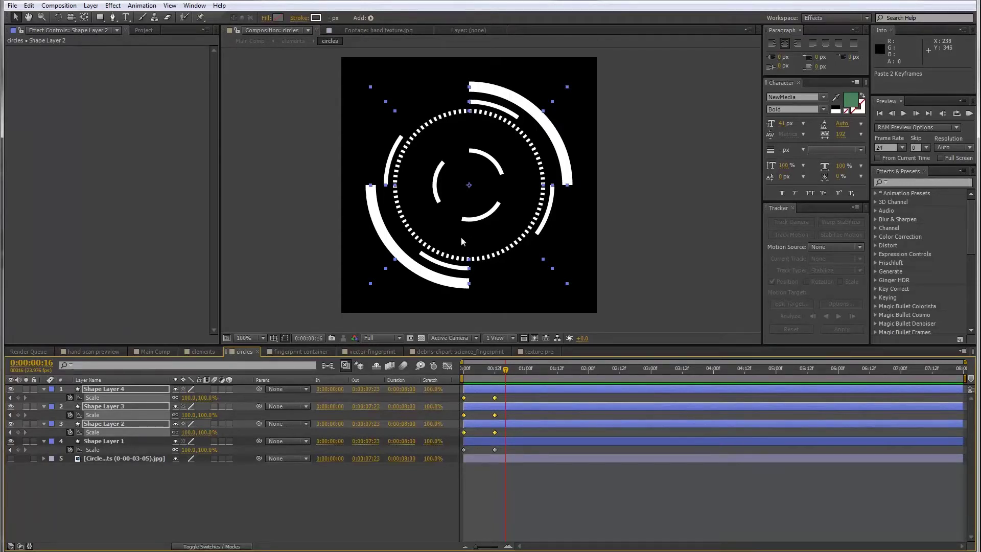
pyautogui.click(129, 468)
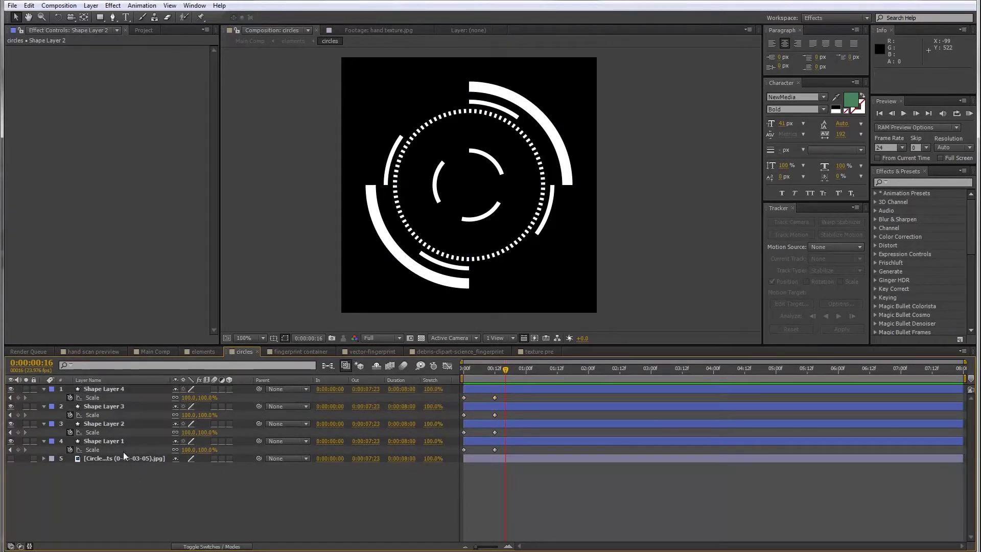
# - Shift Shape Layers 1, 2 and 3 together by four frames to start at 0:00:00:04
pyautogui.click(120, 391)
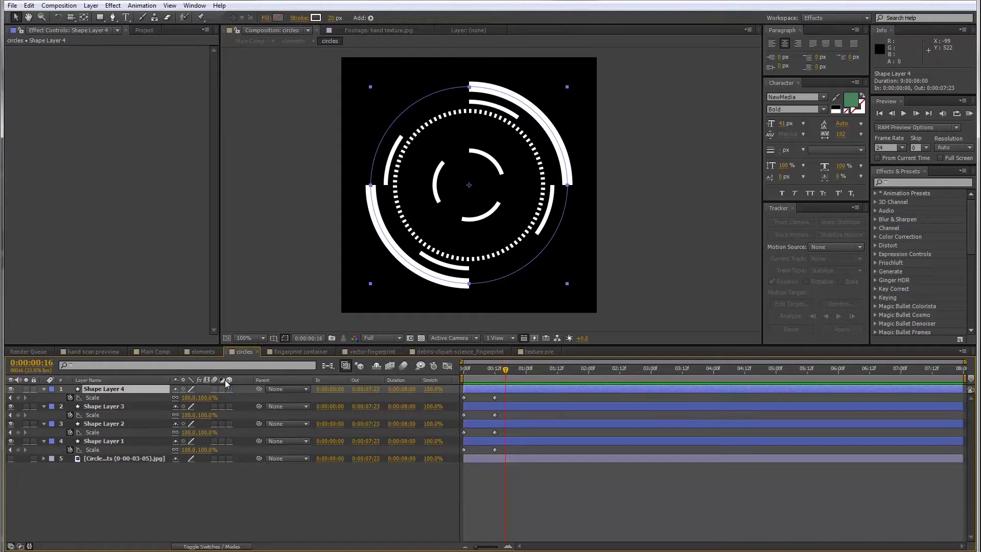
pyautogui.moveTo(465, 370); pyautogui.dragTo(514, 377)
pyautogui.click(111, 404)
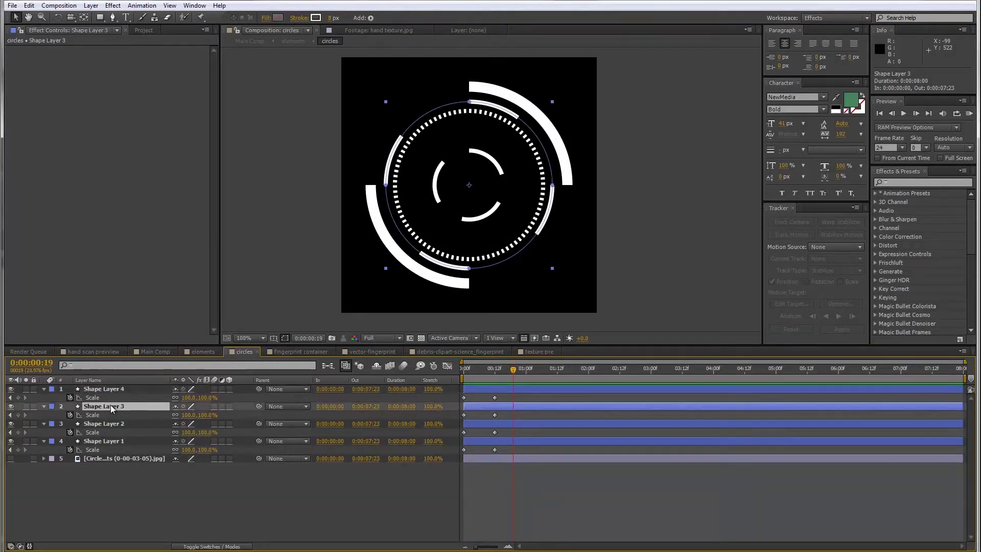
pyautogui.keyDown('ctrl'); pyautogui.click(109, 423); pyautogui.keyUp('ctrl')
pyautogui.keyDown('ctrl'); pyautogui.click(111, 441); pyautogui.keyUp('ctrl')
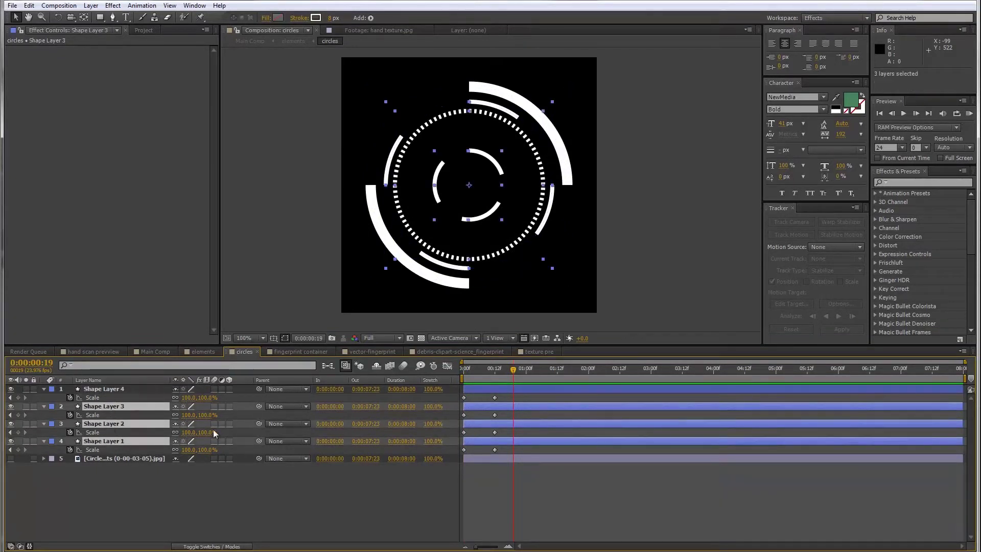
pyautogui.moveTo(513, 370); pyautogui.dragTo(449, 381)
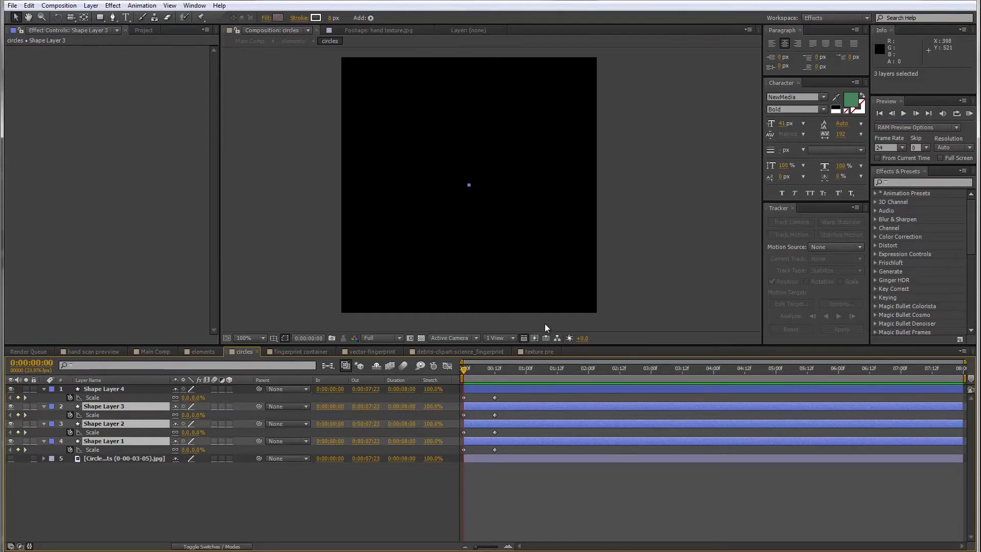
pyautogui.press('space')
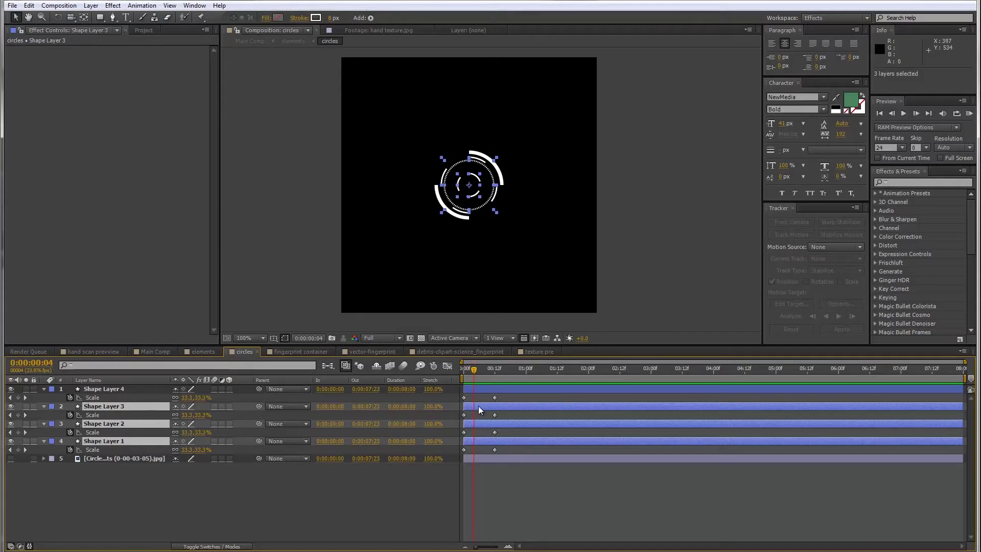
pyautogui.moveTo(481, 406); pyautogui.dragTo(491, 405)
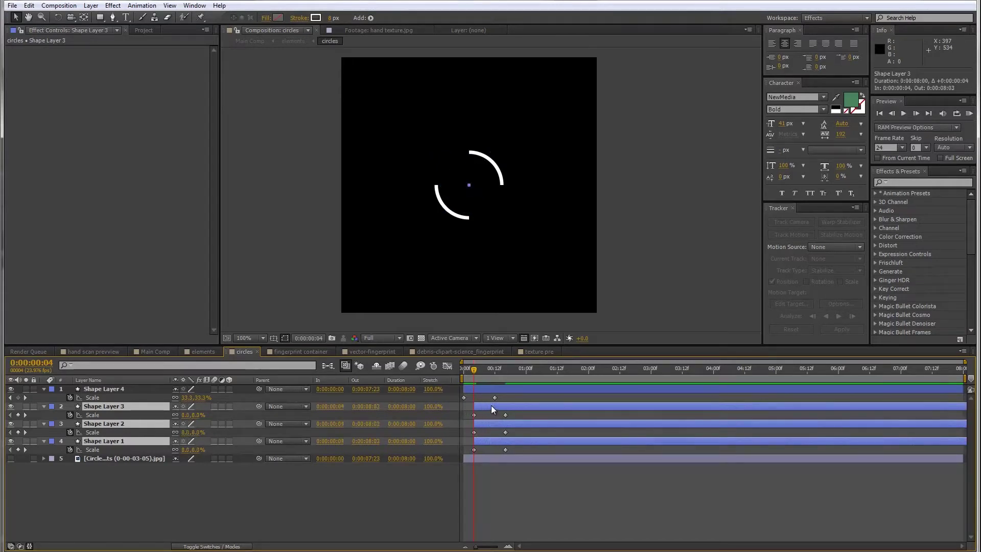
# - Shift Shape Layers 1 and 2 by another four frames to start at 0:00:00:08
pyautogui.press('space')
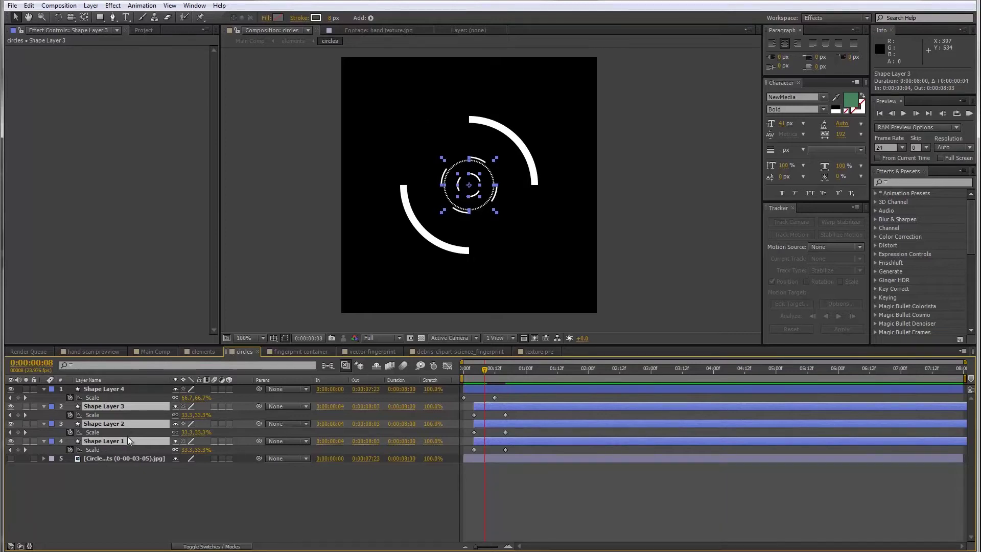
pyautogui.keyDown('ctrl'); pyautogui.click(125, 406); pyautogui.keyUp('ctrl')
pyautogui.moveTo(497, 424); pyautogui.dragTo(508, 425)
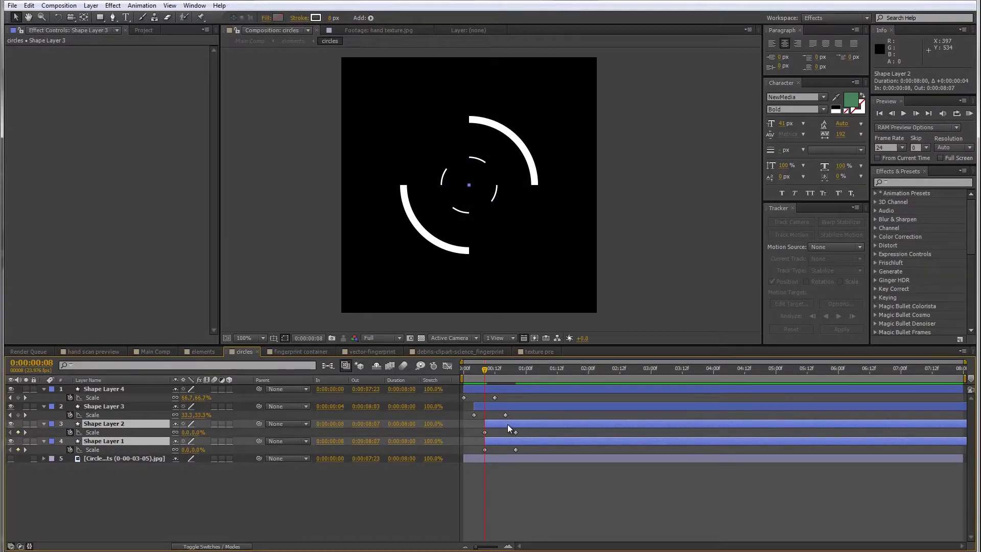
# - Shift Shape Layer 1 alone to start at 0:00:00:12 and scrub through the staggered scaling of the circles
pyautogui.press('pagedown')
pyautogui.press('pagedown')
pyautogui.press('pagedown')
pyautogui.press('pagedown')
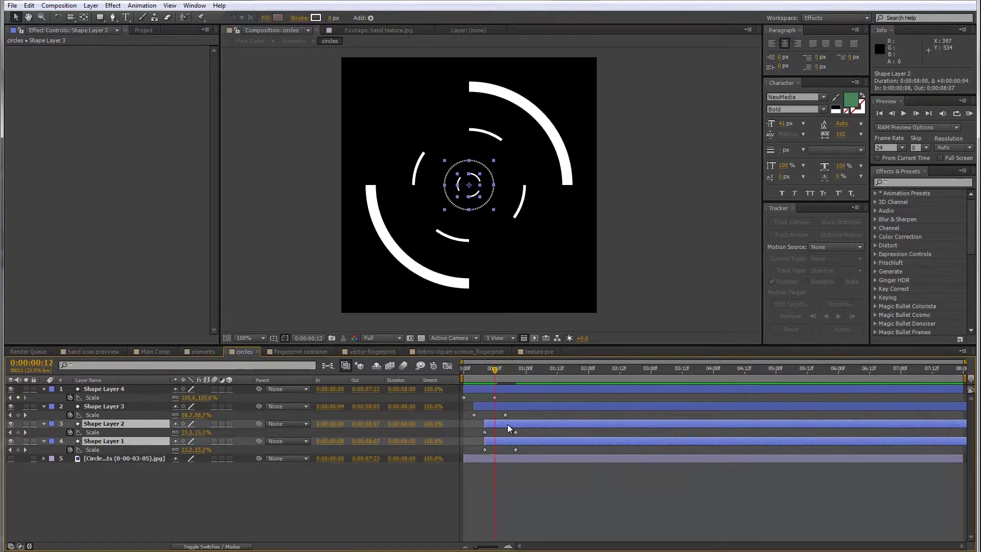
pyautogui.keyDown('ctrl'); pyautogui.click(123, 425); pyautogui.keyUp('ctrl')
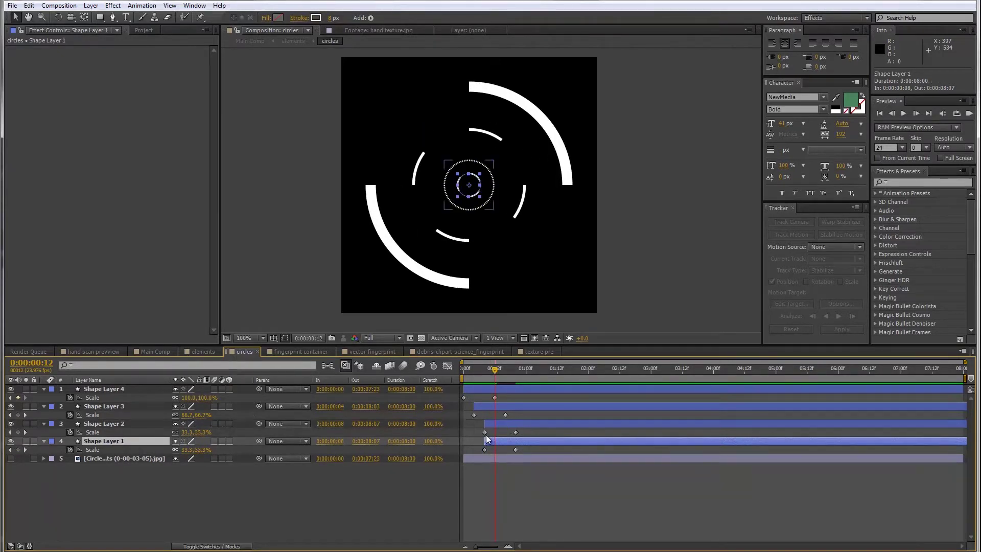
pyautogui.moveTo(514, 438); pyautogui.dragTo(521, 440)
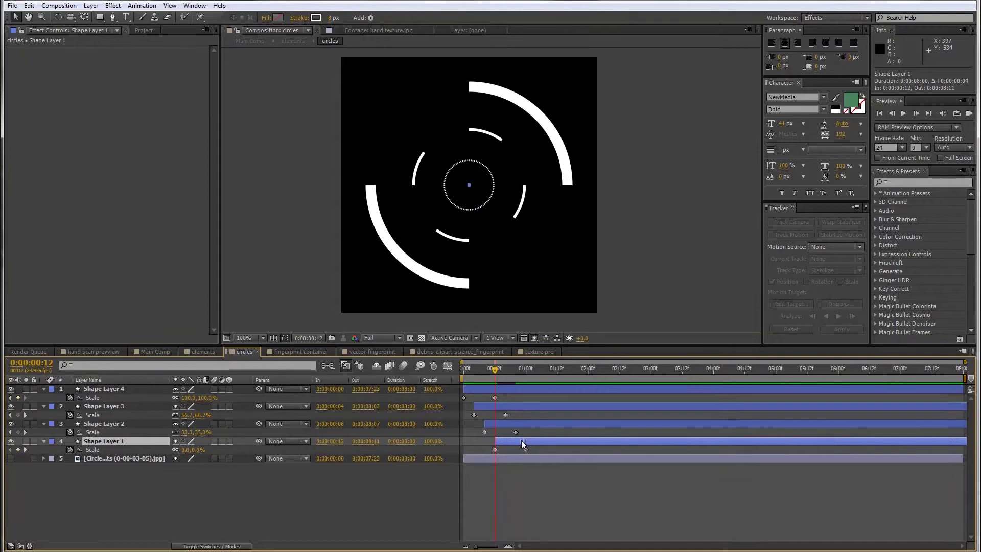
pyautogui.moveTo(495, 373); pyautogui.dragTo(521, 395)
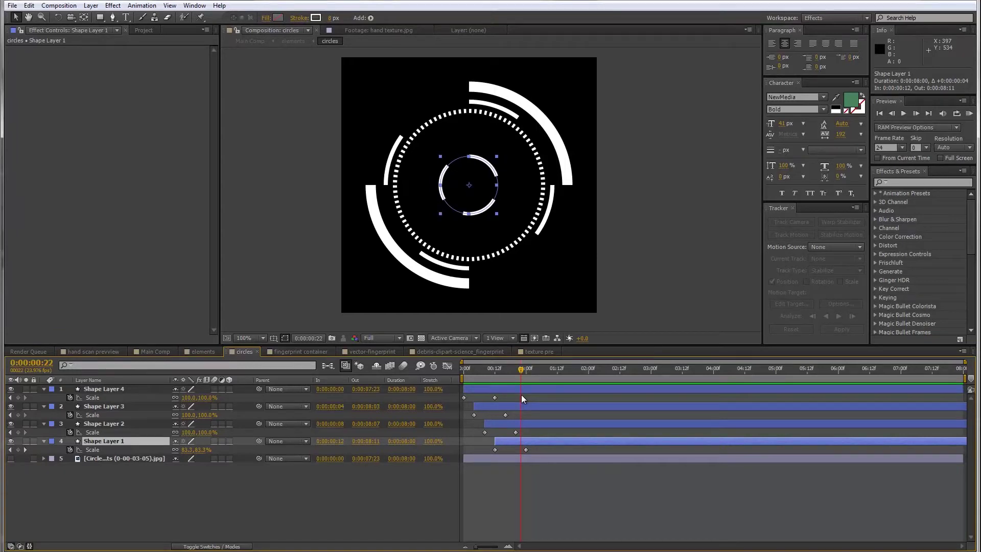
# - Add the expression time*100 to the Rotation of Shape Layer 1 and preview the spinning inner ring
pyautogui.click(101, 393)
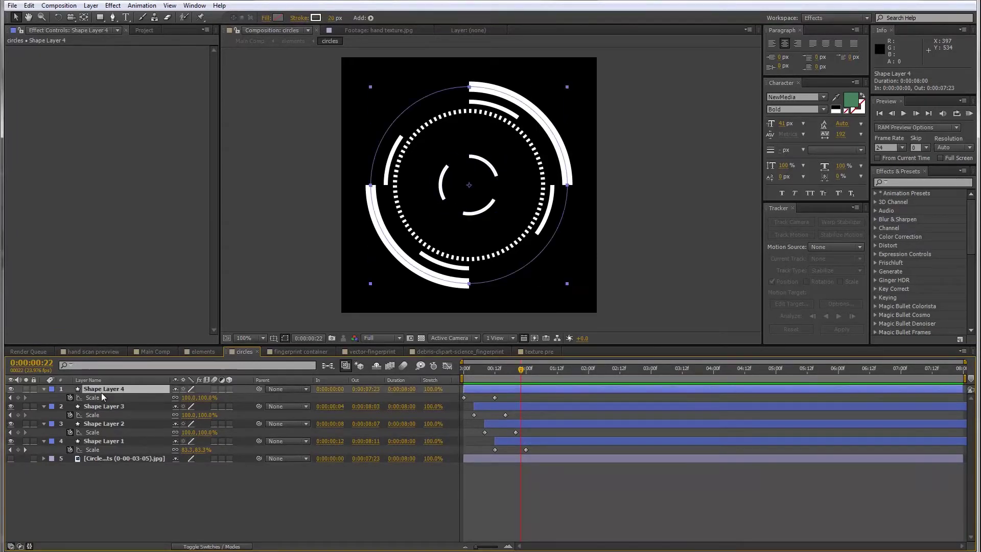
pyautogui.click(114, 443)
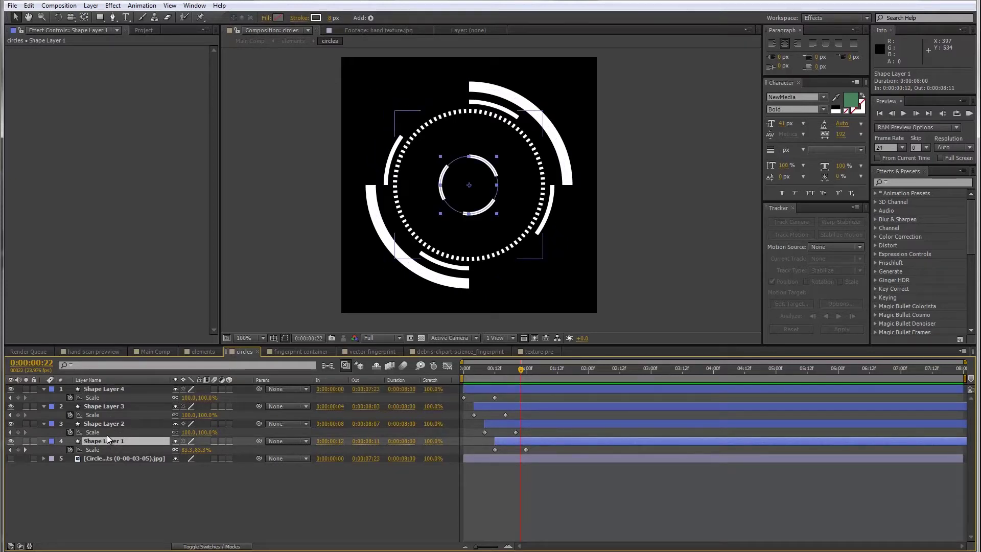
pyautogui.press('r')
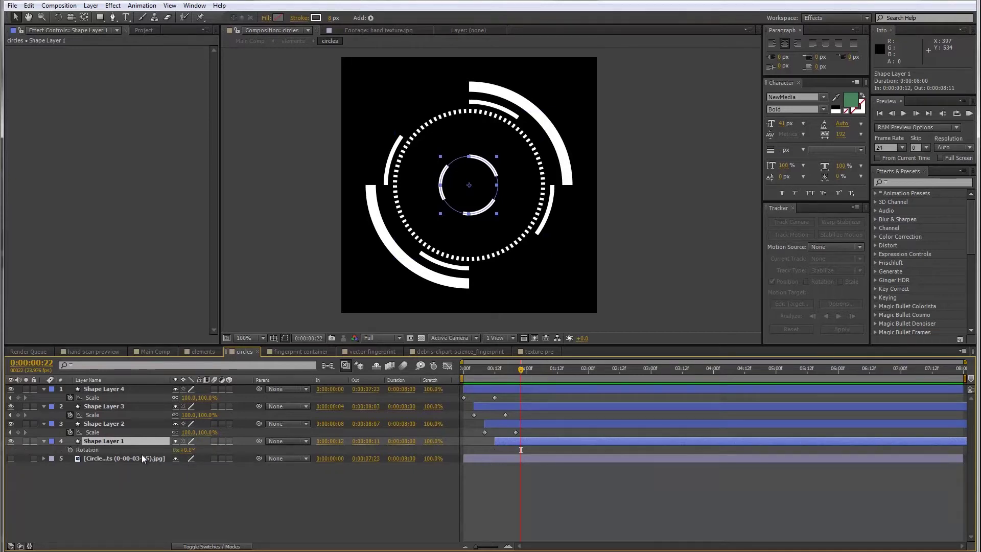
pyautogui.keyDown('alt'); pyautogui.click(70, 449); pyautogui.keyUp('alt')
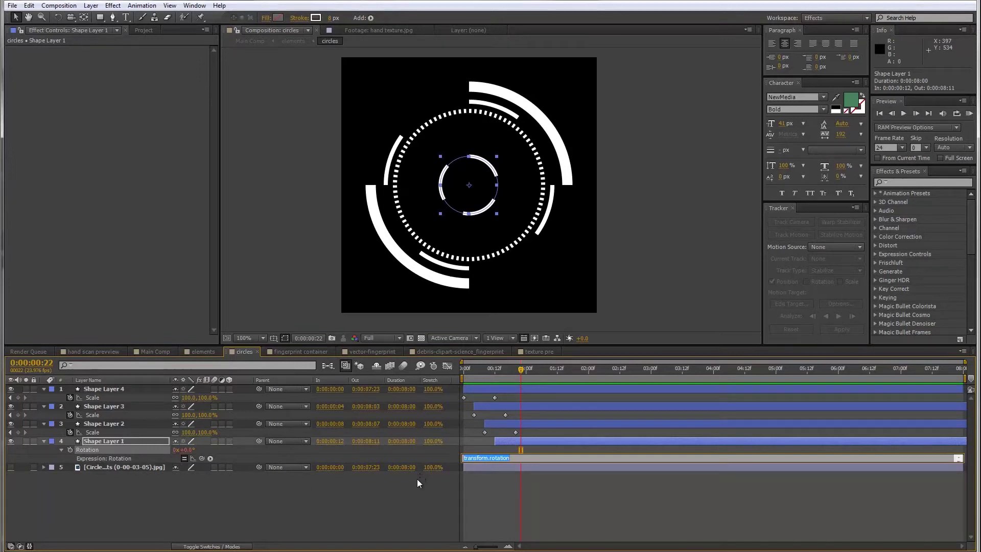
pyautogui.click(519, 458)
pyautogui.moveTo(519, 458); pyautogui.dragTo(395, 453)
pyautogui.write('time*100')
pyautogui.hotkey('ctrl', 'a')
pyautogui.moveTo(520, 369); pyautogui.dragTo(918, 377)
pyautogui.press('space')
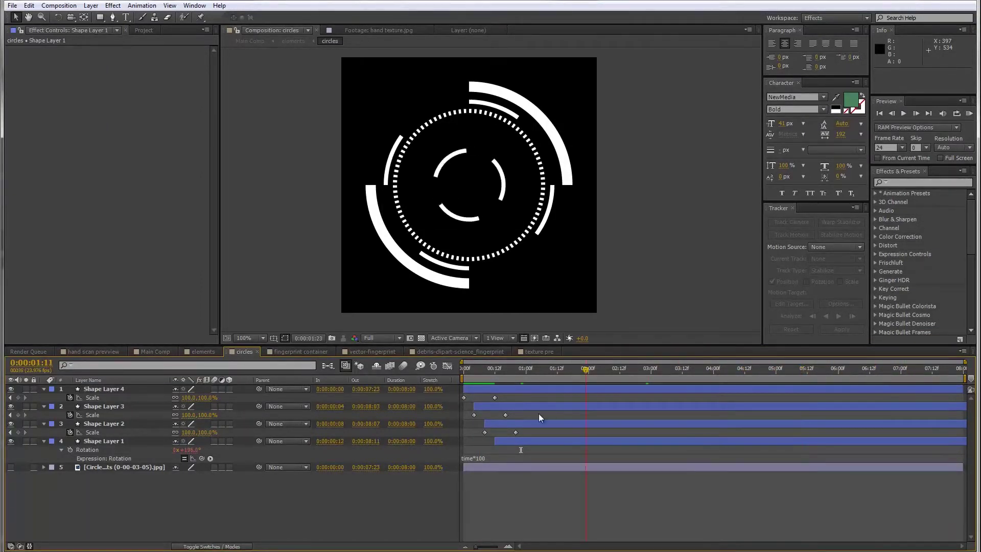
# - Add the expression time*-10 to the Rotation of Shape Layer 2 and scrub through the dotted ring's slow reverse rotation
pyautogui.click(101, 423)
pyautogui.press('r')
pyautogui.click(97, 423)
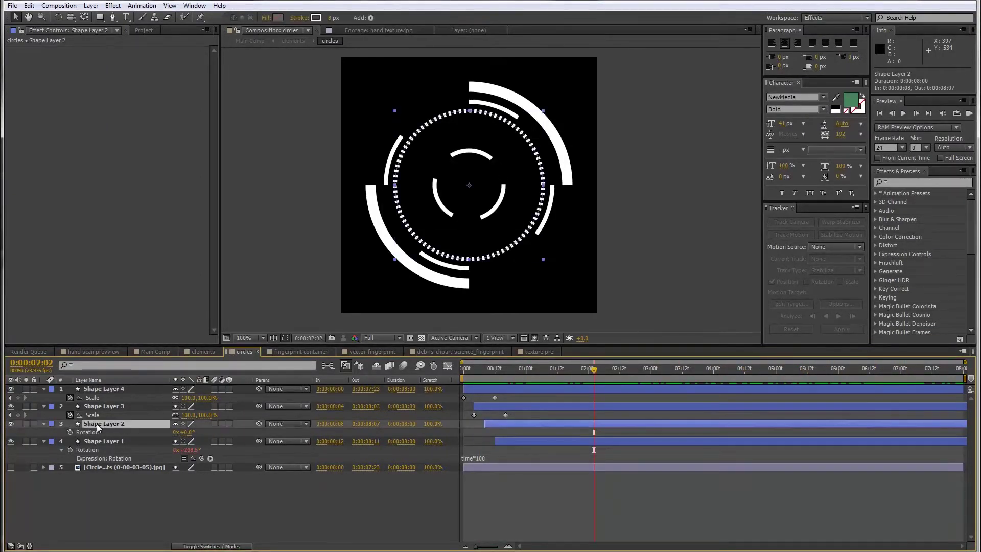
pyautogui.keyDown('alt'); pyautogui.click(70, 432); pyautogui.keyUp('alt')
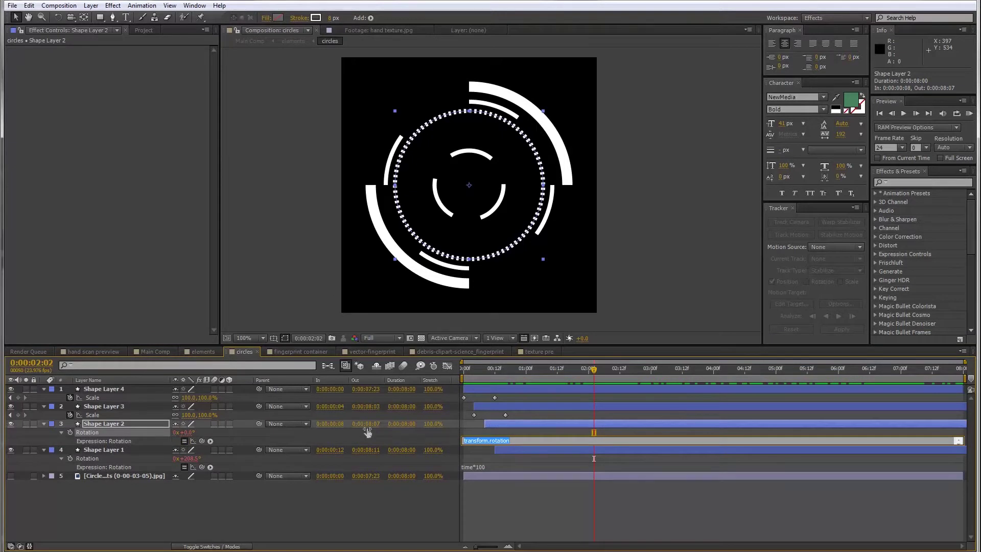
pyautogui.write('time*-10')
pyautogui.click(513, 454)
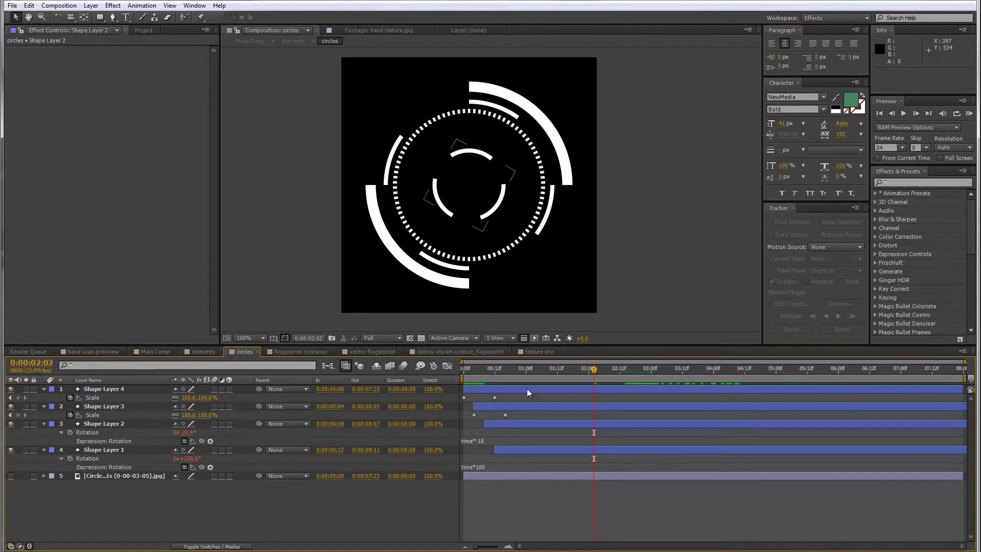
pyautogui.click(487, 440)
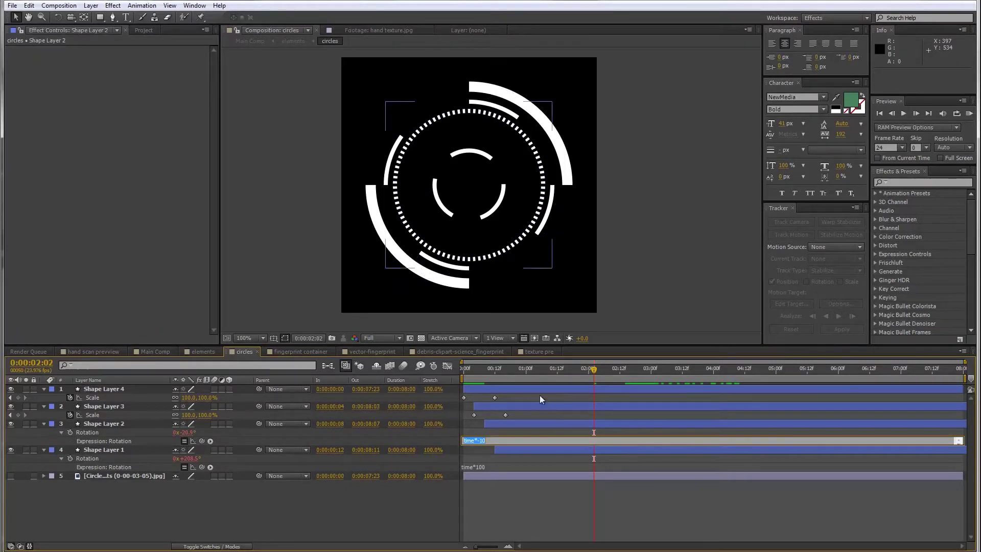
pyautogui.moveTo(529, 370); pyautogui.dragTo(649, 377)
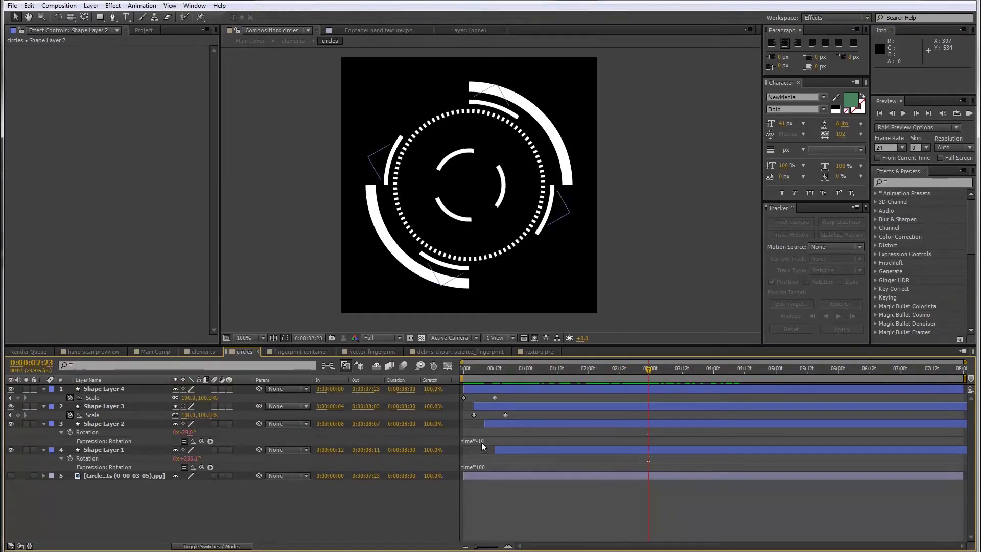
pyautogui.click(479, 441)
pyautogui.click(477, 441)
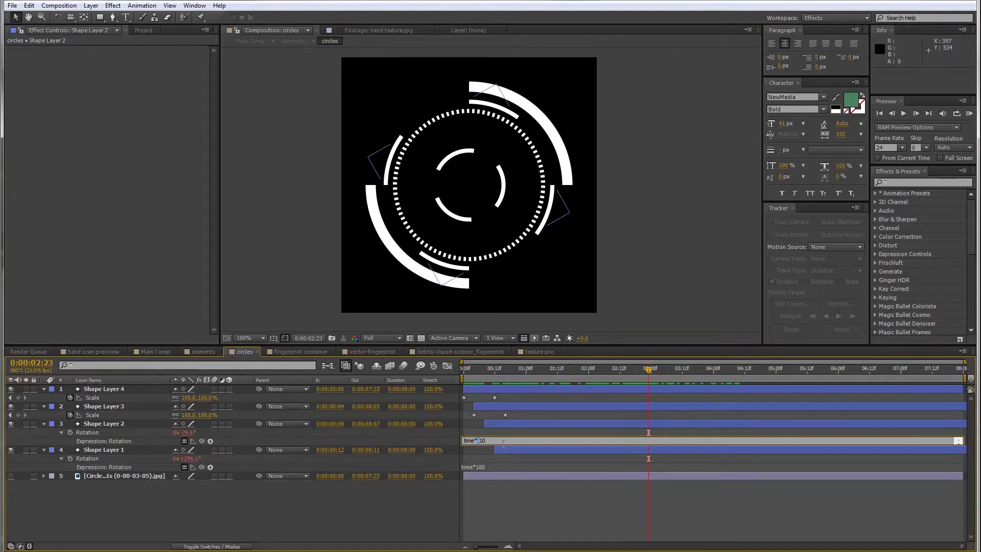
# - Add the expression time*60 to the Rotation of Shape Layer 3 and preview the rotating rings
pyautogui.click(118, 404)
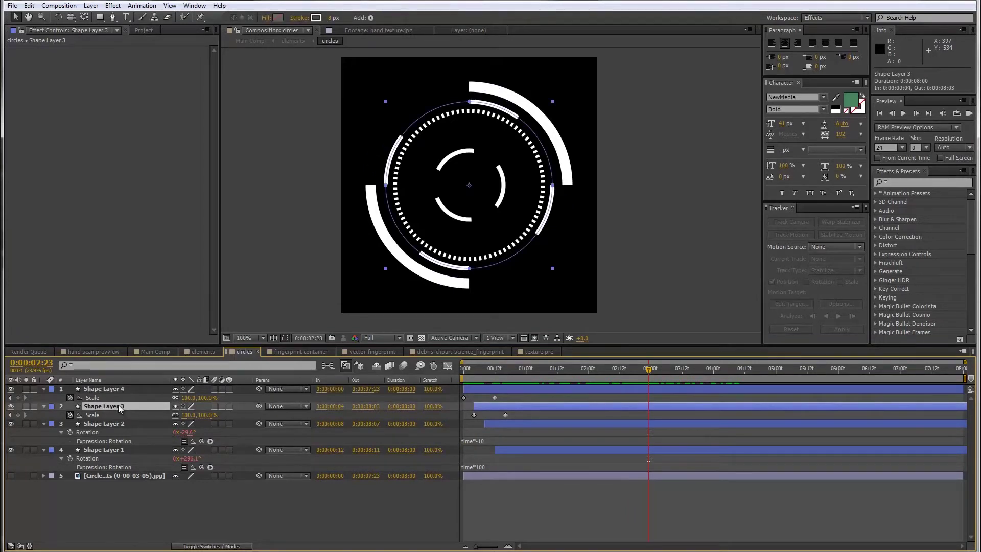
pyautogui.press('r')
pyautogui.keyDown('alt'); pyautogui.click(70, 414); pyautogui.keyUp('alt')
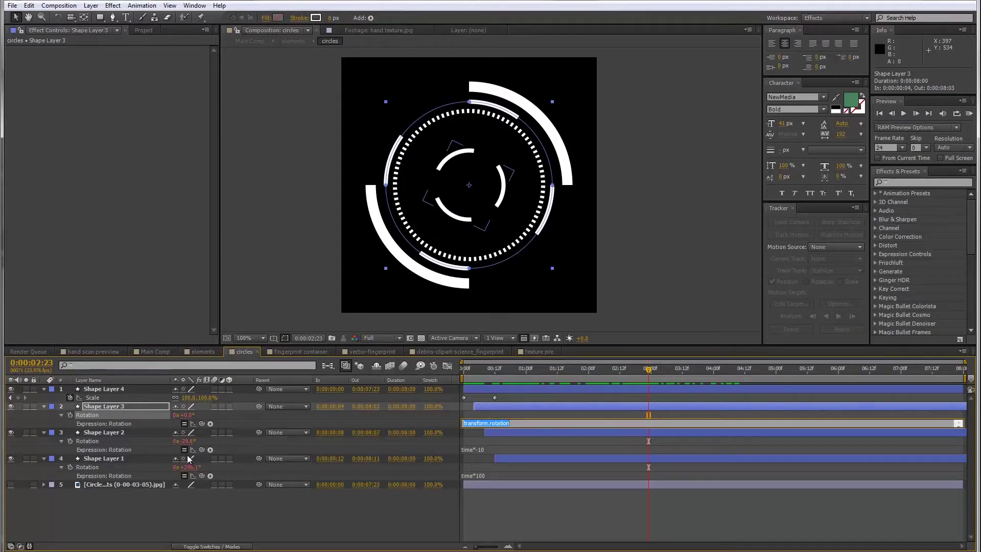
pyautogui.write('time*60')
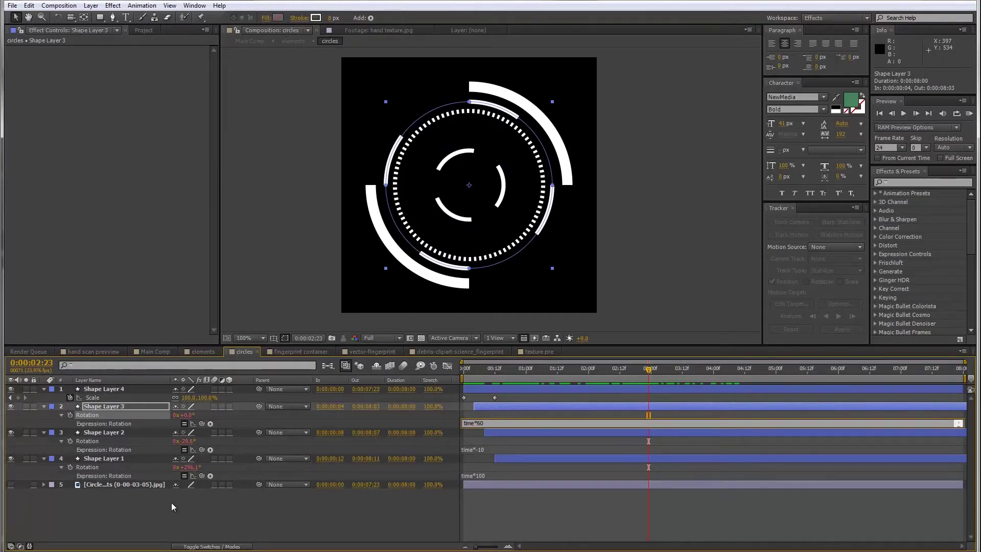
pyautogui.click(616, 368)
pyautogui.press('space')
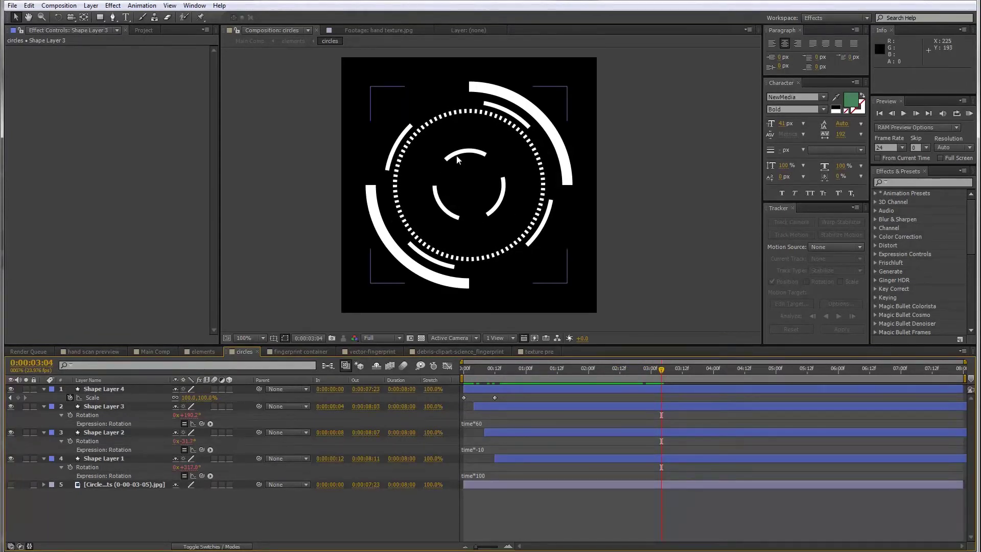
pyautogui.moveTo(668, 370); pyautogui.dragTo(705, 369)
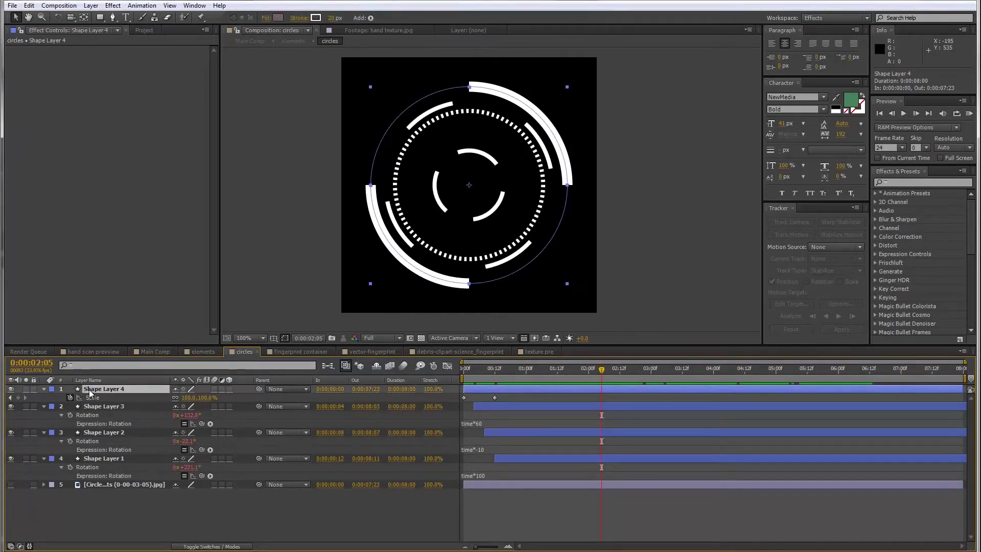
# - Add the expression time*-60 to the Rotation of Shape Layer 4 and scrub through all the rings from the start
pyautogui.click(90, 389)
pyautogui.press('r')
pyautogui.keyDown('alt'); pyautogui.click(70, 397); pyautogui.keyUp('alt')
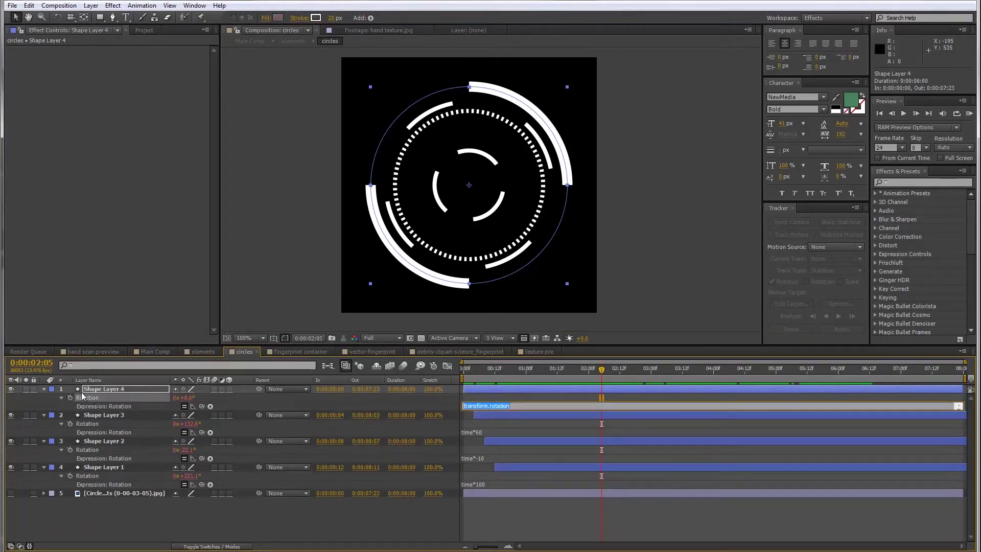
pyautogui.write('time*-60')
pyautogui.click(486, 425)
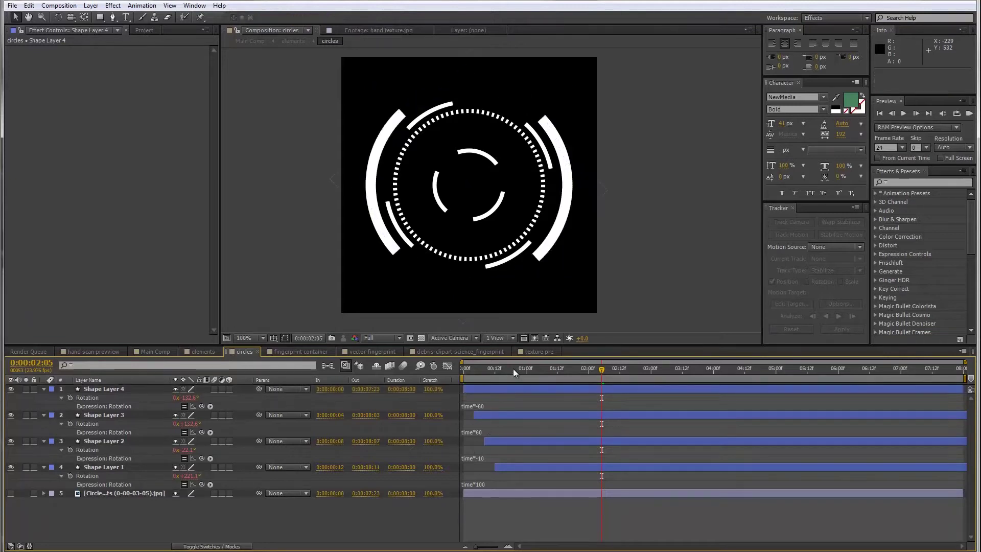
pyautogui.press('Home')
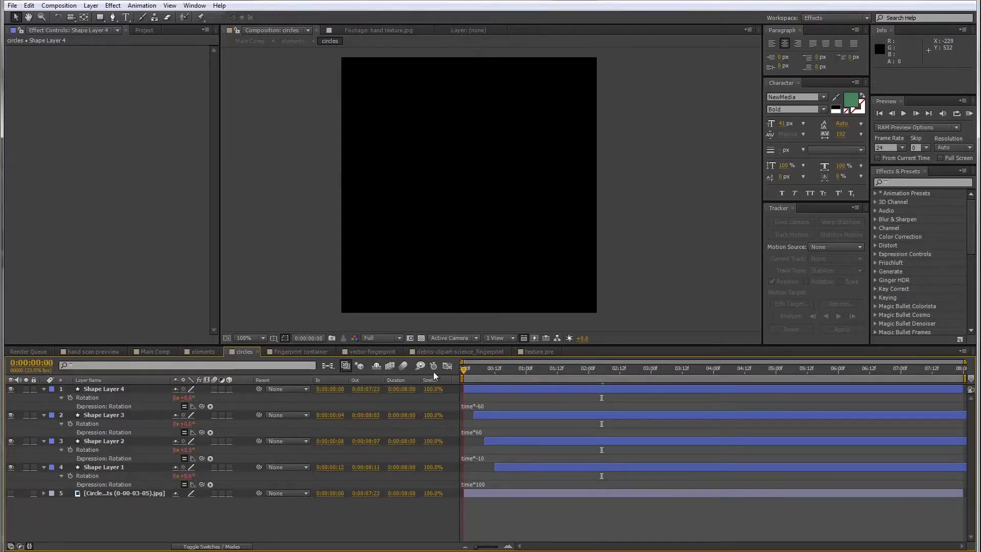
pyautogui.moveTo(466, 376); pyautogui.dragTo(589, 362)
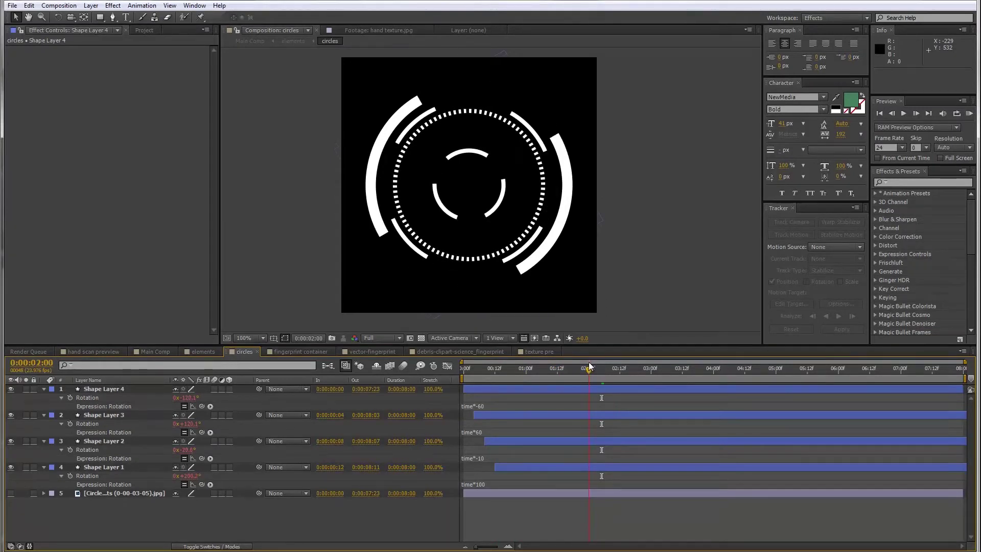
# - In the elements composition, shift all five circles layers to start at 0:00:00:12
pyautogui.click(202, 350)
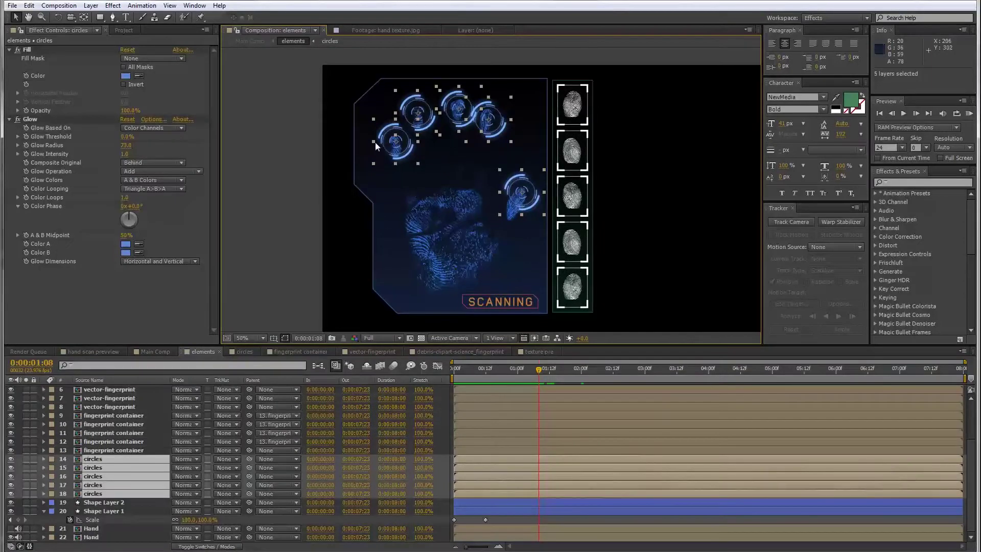
pyautogui.moveTo(477, 372)
pyautogui.mouseDown()
pyautogui.moveTo(464, 381)
pyautogui.moveTo(485, 380)
pyautogui.mouseUp()
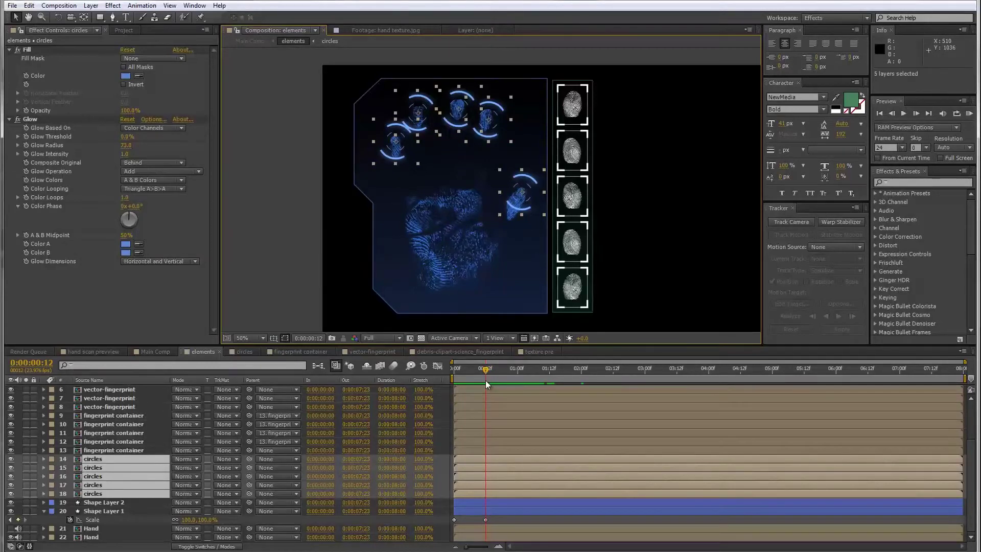
pyautogui.moveTo(501, 494); pyautogui.dragTo(532, 490)
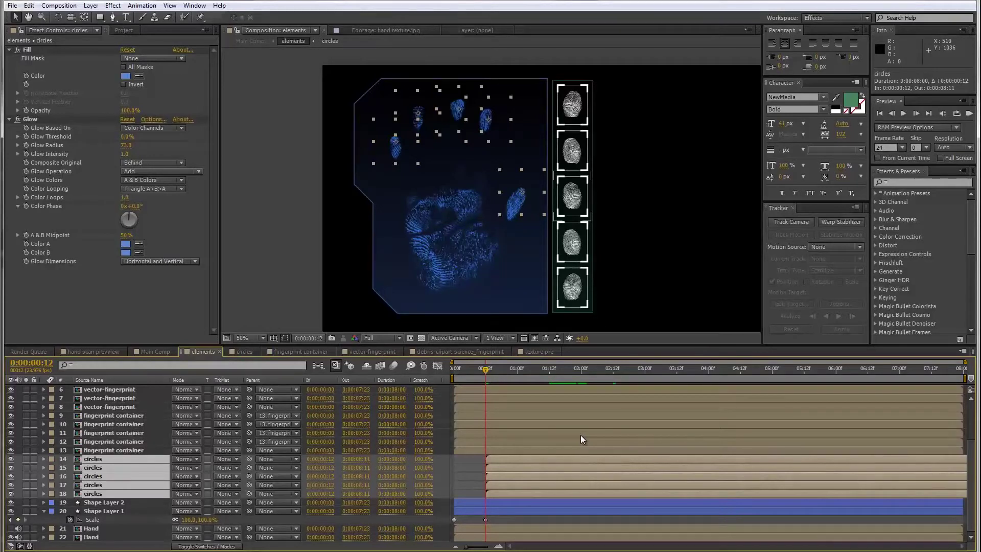
# - Shift the circles layers 14 to 17 together to start at 0:00:00:16, leaving out layer 18
pyautogui.press('space')
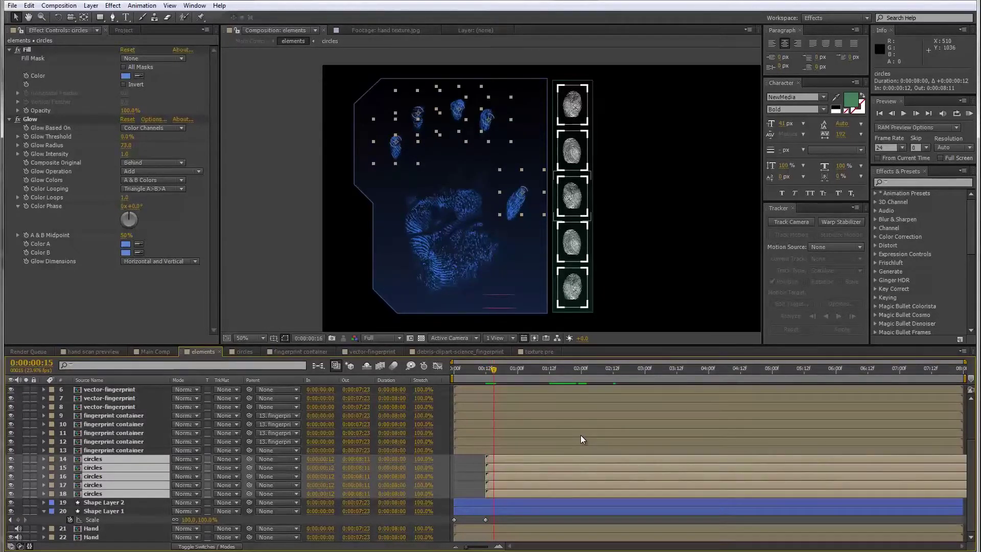
pyautogui.keyDown('ctrl'); pyautogui.click(516, 493); pyautogui.keyUp('ctrl')
pyautogui.press('[')
# - Shift the circles layers 14, 15 and 16 by another four frames to start at 0:00:00:20
pyautogui.press('pagedown')
pyautogui.press('pagedown')
pyautogui.press('pagedown')
pyautogui.press('pagedown')
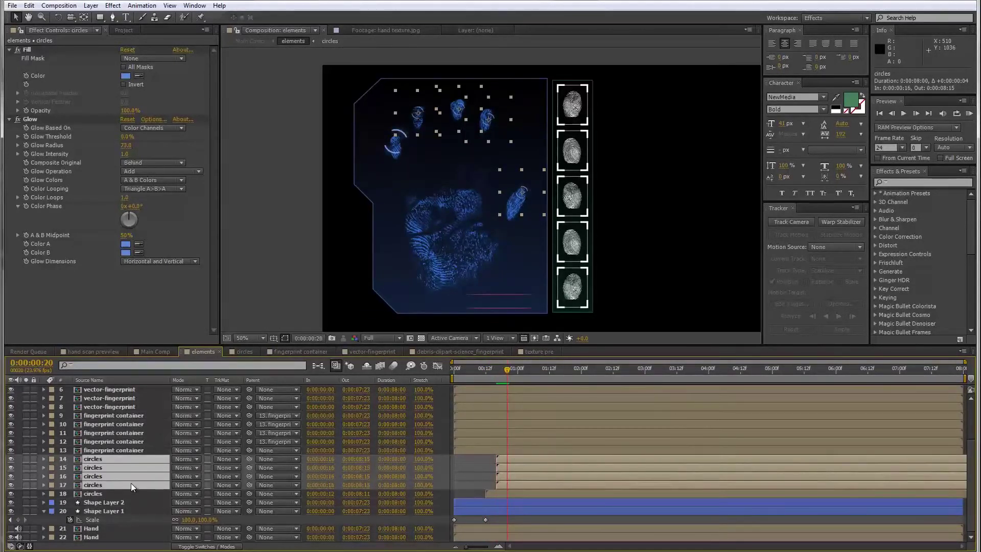
pyautogui.keyDown('ctrl'); pyautogui.click(506, 485); pyautogui.keyUp('ctrl')
pyautogui.press('[')
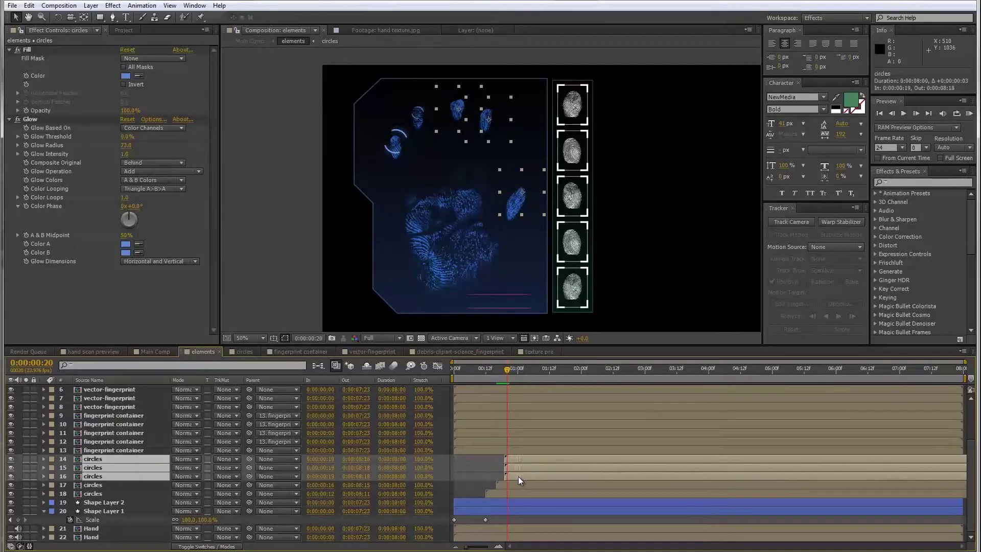
# - Stagger circles layer 15 to start at 0:00:01:00 and layer 14 at 0:00:01:04, and scrub through the sequence
pyautogui.press('pagedown')
pyautogui.press('pagedown')
pyautogui.press('pagedown')
pyautogui.press('pagedown')
pyautogui.keyDown('ctrl'); pyautogui.click(519, 476); pyautogui.keyUp('ctrl')
pyautogui.moveTo(533, 470)
pyautogui.mouseDown()
pyautogui.moveTo(542, 459)
pyautogui.moveTo(522, 474)
pyautogui.moveTo(537, 461)
pyautogui.mouseUp()
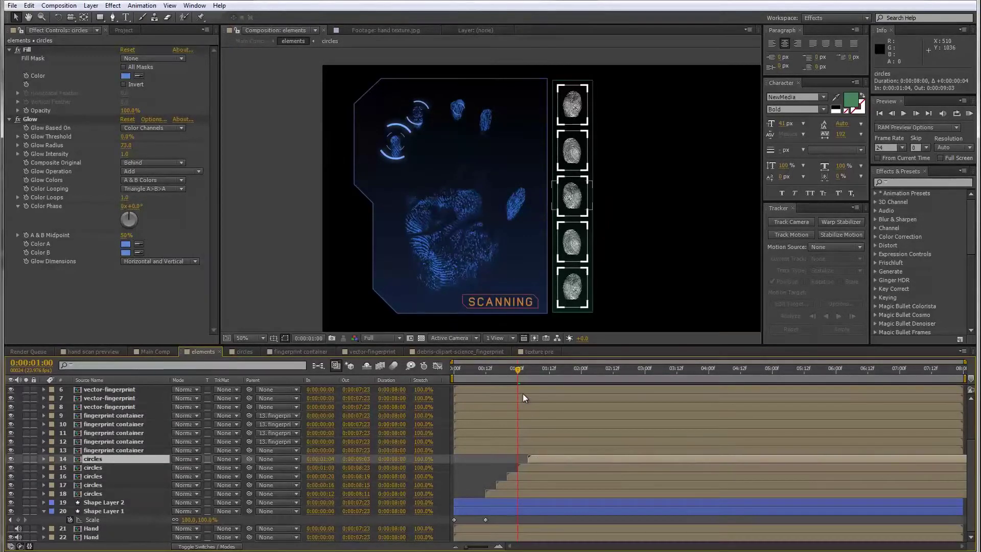
pyautogui.moveTo(516, 368); pyautogui.dragTo(558, 433)
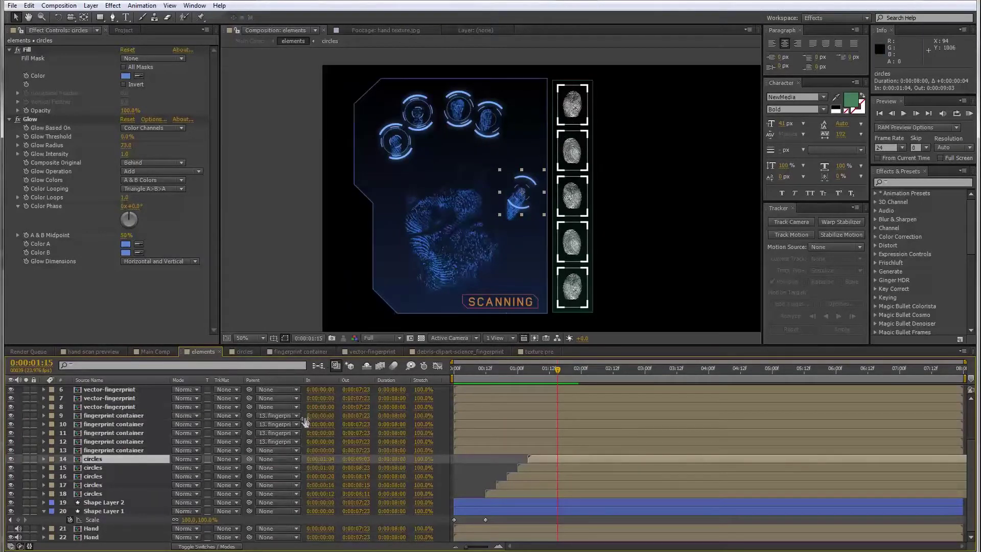
# - In the fingerprint container composition, add Scale keyframes at 0:00:00:12 to Shape Layers 1 to 4
pyautogui.click(297, 351)
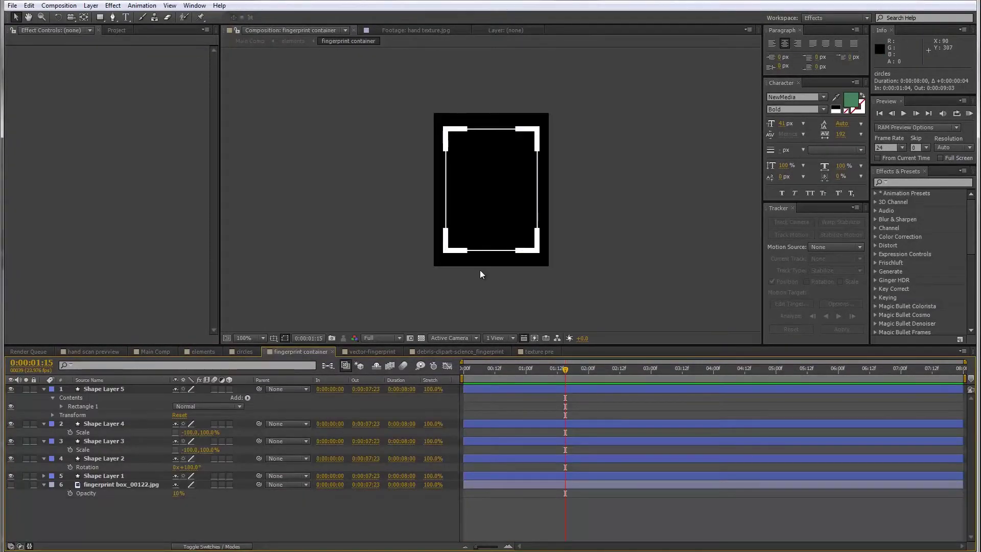
pyautogui.press('Home')
pyautogui.click(108, 475)
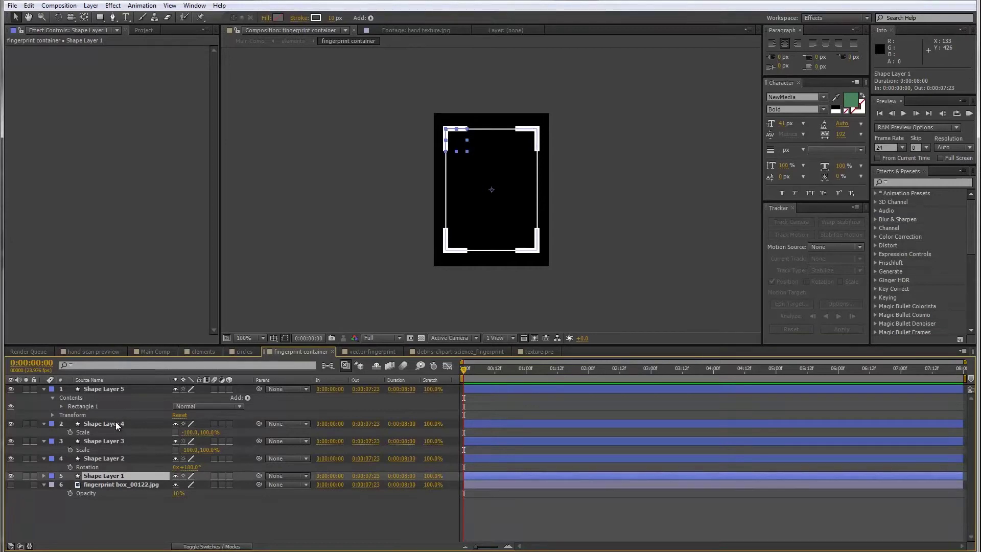
pyautogui.keyDown('shift'); pyautogui.click(116, 424); pyautogui.keyUp('shift')
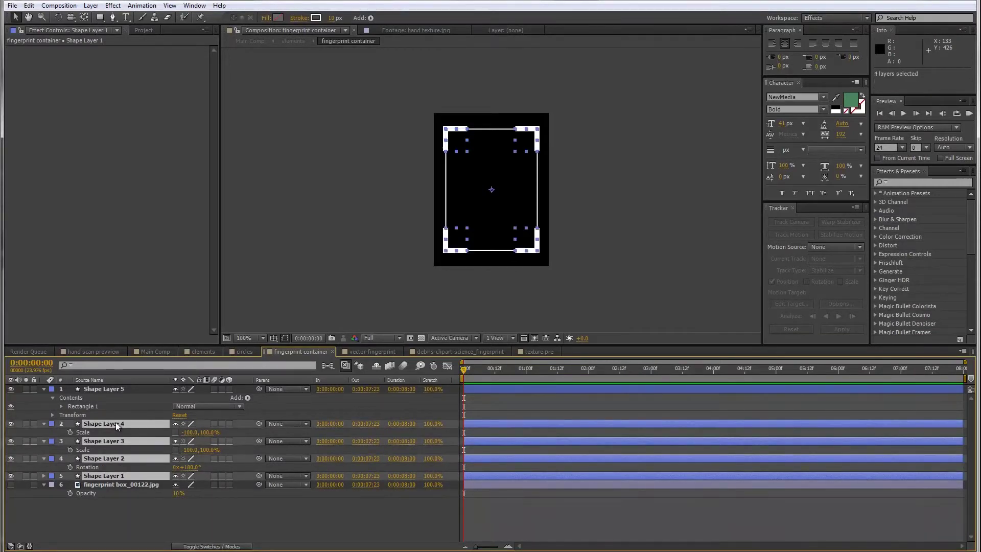
pyautogui.press('s')
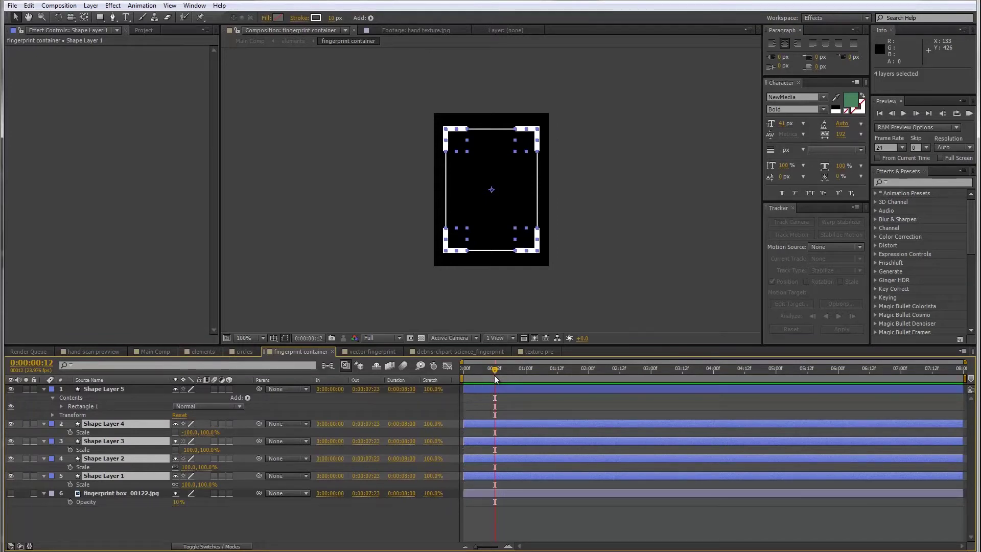
pyautogui.click(70, 485)
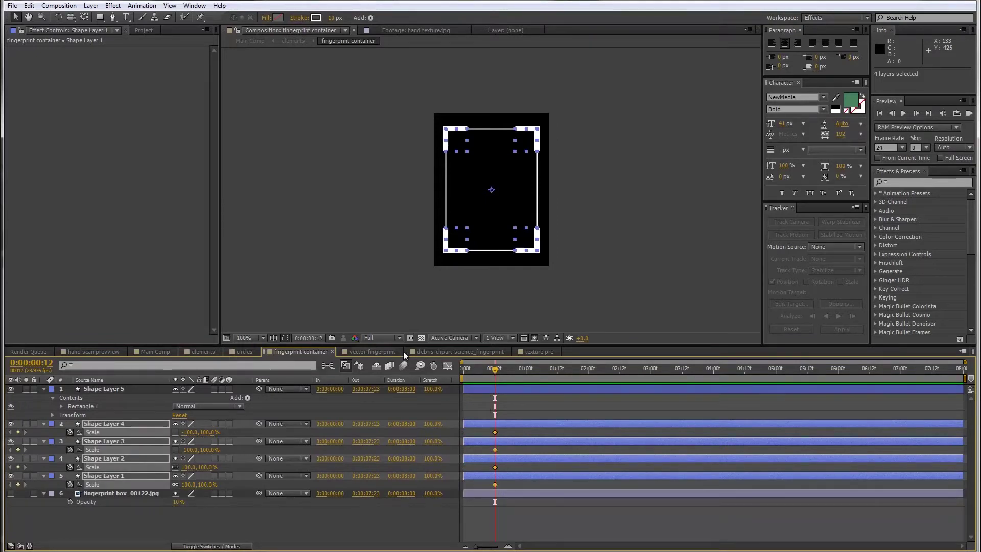
# - Set the Scale of Shape Layers 1 to 4 to 0% at 0:00:00:00 and scrub through the corners growing
pyautogui.moveTo(495, 370); pyautogui.dragTo(437, 378)
pyautogui.press('Return')
pyautogui.click(190, 450)
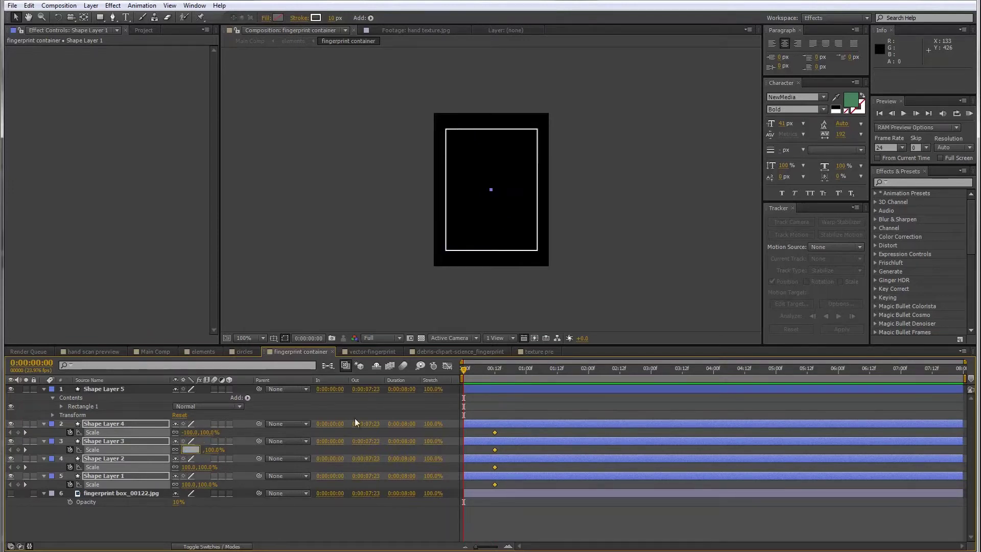
pyautogui.write('-100')
pyautogui.press('Return')
pyautogui.moveTo(463, 374)
pyautogui.mouseDown()
pyautogui.moveTo(498, 375)
pyautogui.moveTo(475, 379)
pyautogui.moveTo(498, 383)
pyautogui.moveTo(461, 393)
pyautogui.moveTo(498, 388)
pyautogui.moveTo(462, 391)
pyautogui.mouseUp()
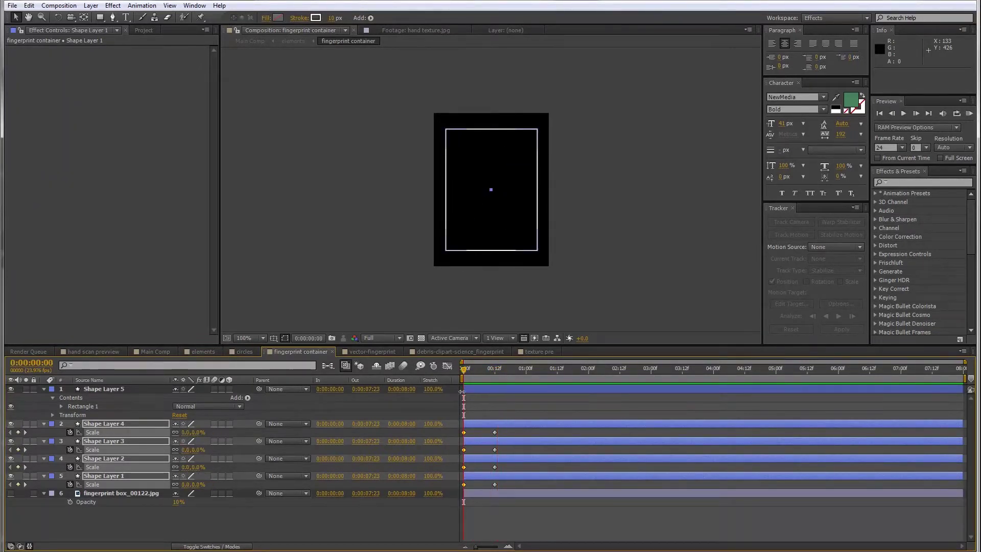
pyautogui.click(476, 369)
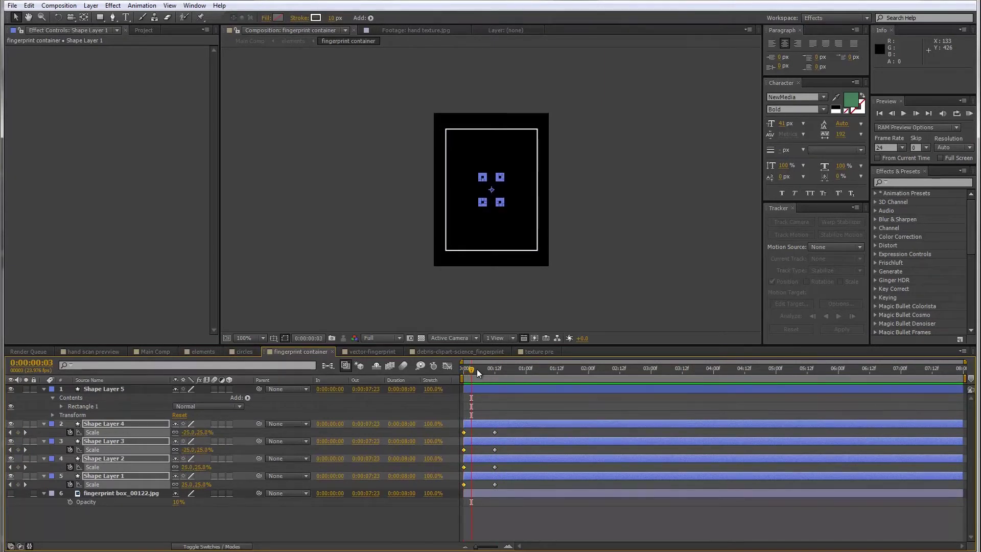
# - Offset Shape Layer 2 to start at 0:00:00:04 and Shape Layer 3 to start at 0:00:00:08
pyautogui.moveTo(483, 462); pyautogui.dragTo(507, 438)
pyautogui.press('pagedown')
pyautogui.press('pagedown')
pyautogui.press('pagedown')
pyautogui.press('pagedown')
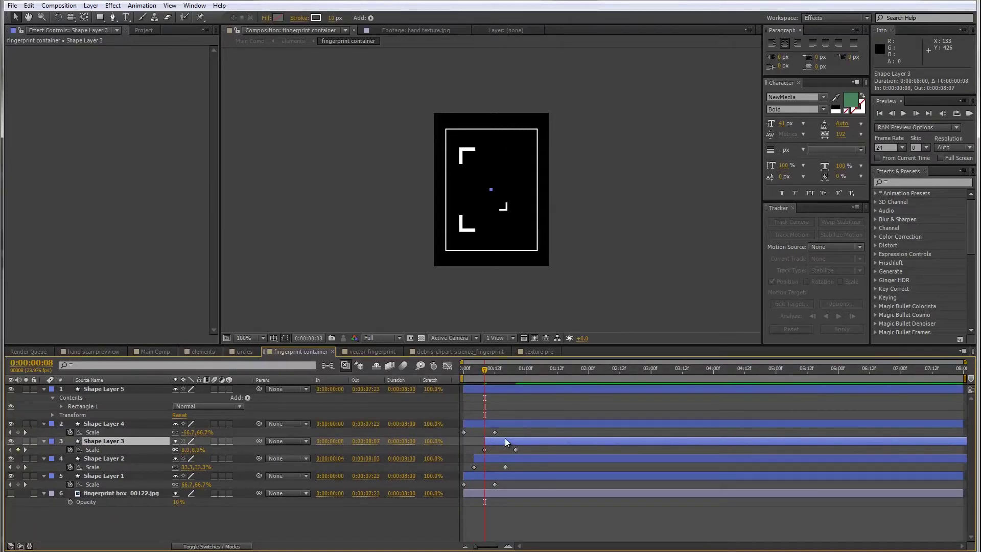
# - Shift Shape Layer 4 to start at 0:00:00:12
pyautogui.press('pagedown')
pyautogui.press('pagedown')
pyautogui.press('pagedown')
pyautogui.press('pagedown')
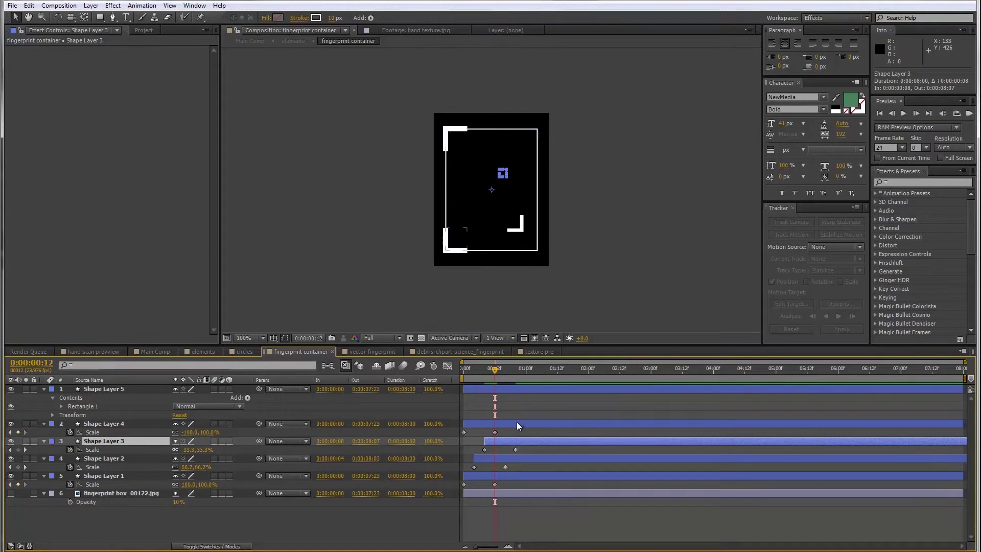
pyautogui.click(517, 423)
pyautogui.press('[')
# - Step through the staggered corner scaling and set the current time to 0:00:01:00, at Shape Layer 4's last Scale keyframe
pyautogui.press('pagedown')
pyautogui.press('pagedown')
pyautogui.press('pagedown')
pyautogui.press('pagedown')
pyautogui.press('pagedown')
pyautogui.press('pagedown')
pyautogui.press('pagedown')
pyautogui.press('pagedown')
pyautogui.press('pagedown')
pyautogui.press('pagedown')
pyautogui.press('pagedown')
pyautogui.press('pagedown')
pyautogui.press('pagedown')
pyautogui.press('pagedown')
pyautogui.press('pagedown')
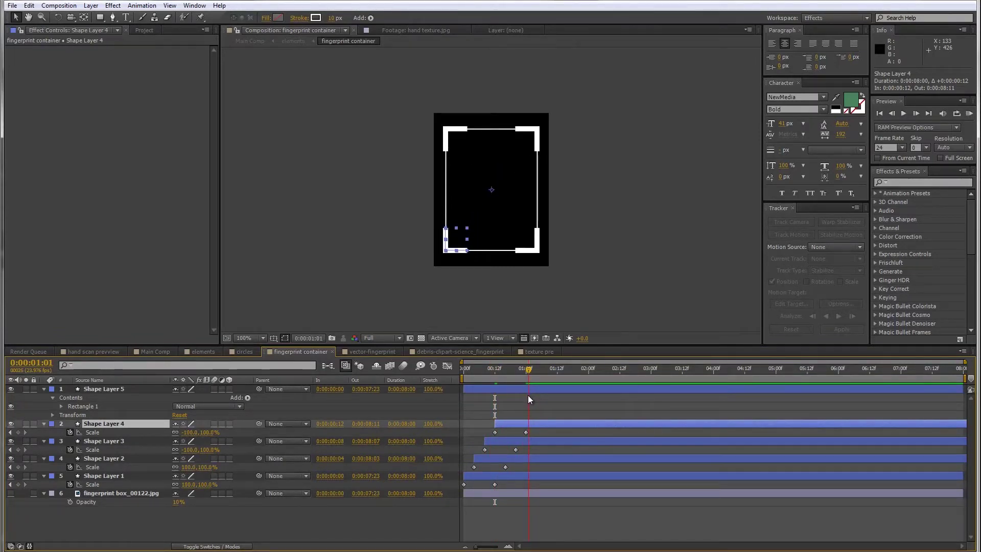
pyautogui.press('pageup')
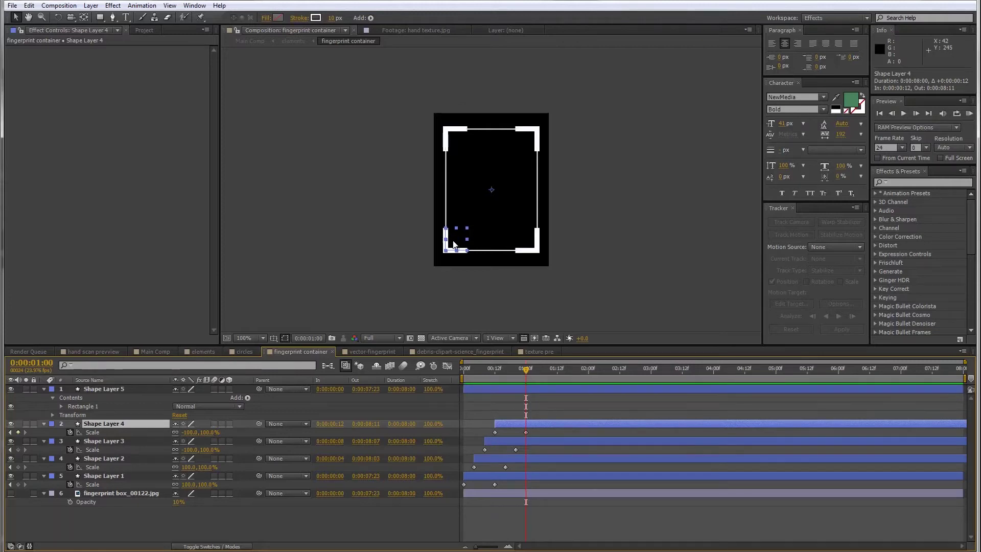
# - Keyframe Shape Layer 5's Opacity from 0% at 0:00:01:00 to 100% at 0:00:01:12, and preview the fingerprint container animation
pyautogui.click(103, 389)
pyautogui.press('t')
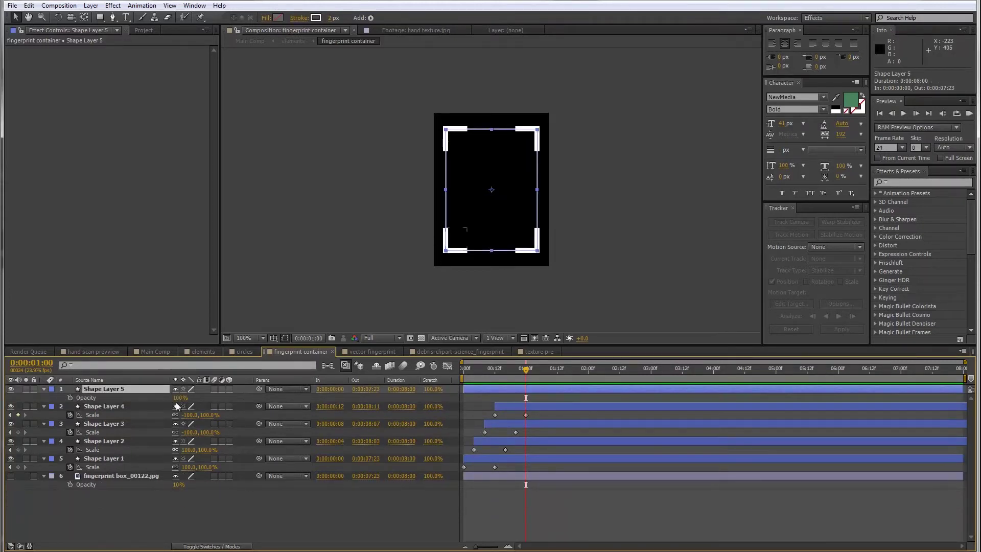
pyautogui.moveTo(179, 397); pyautogui.dragTo(128, 398)
pyautogui.click(70, 397)
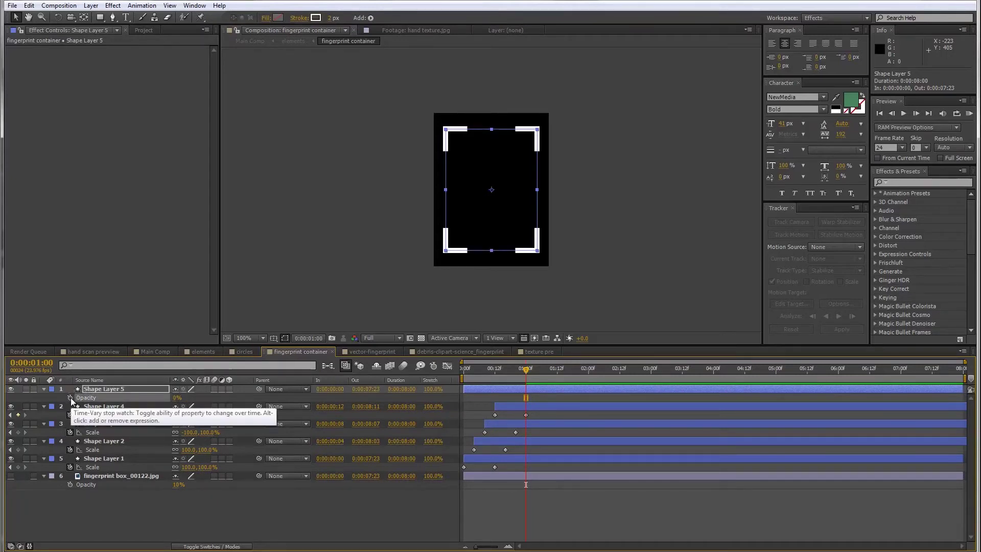
pyautogui.moveTo(543, 380); pyautogui.dragTo(556, 387)
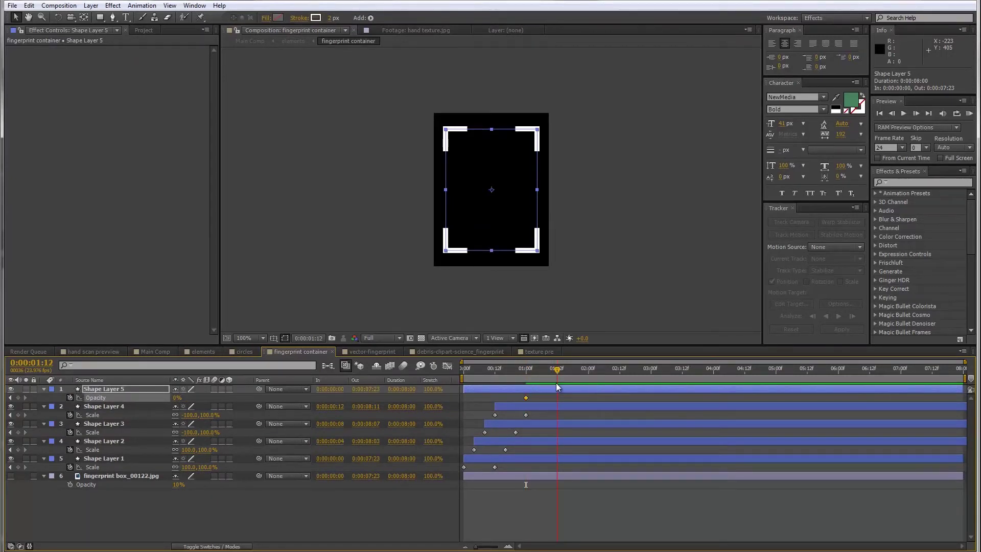
pyautogui.moveTo(177, 401); pyautogui.dragTo(206, 401)
pyautogui.click(282, 529)
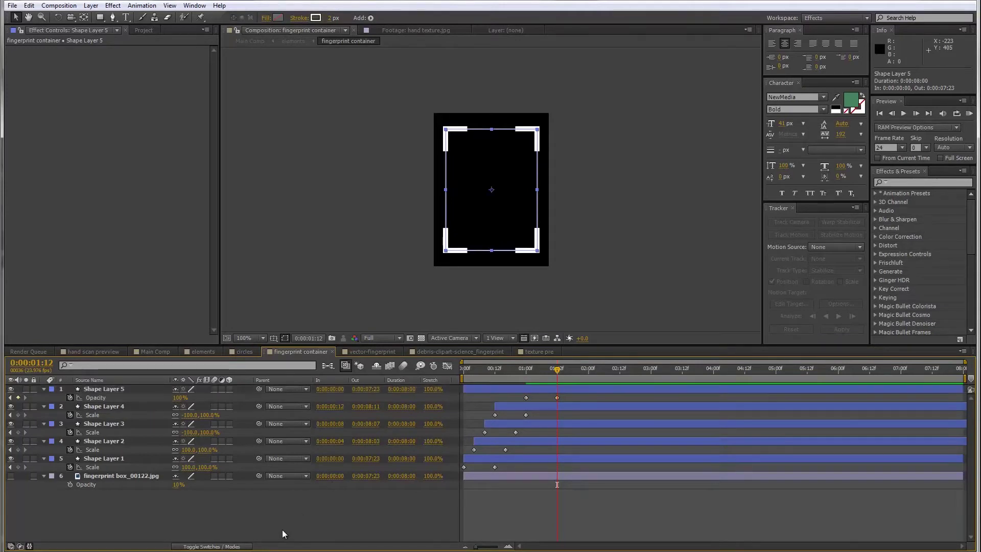
pyautogui.click(967, 114)
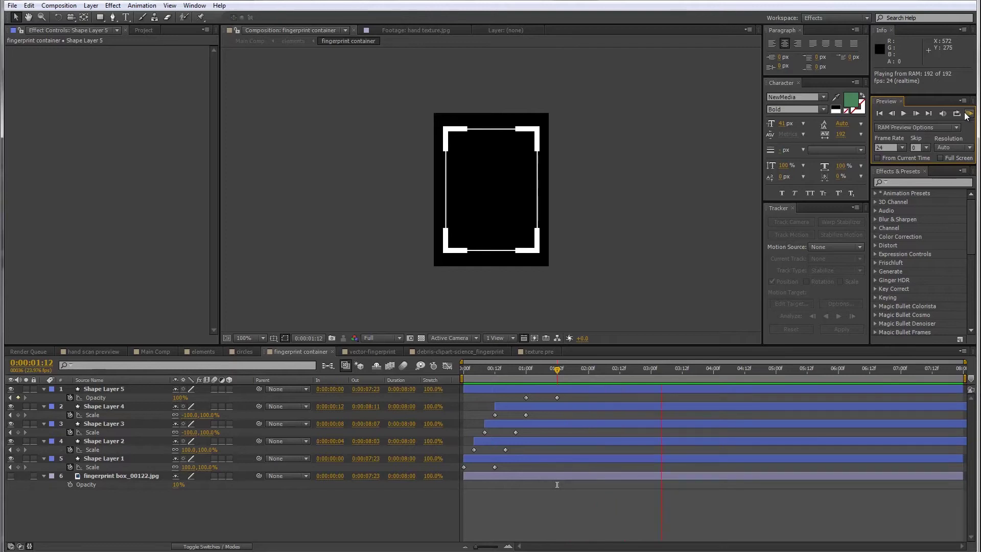
# - In the elements composition, shift all five fingerprint container layers to start at 0:00:01:08
pyautogui.click(209, 353)
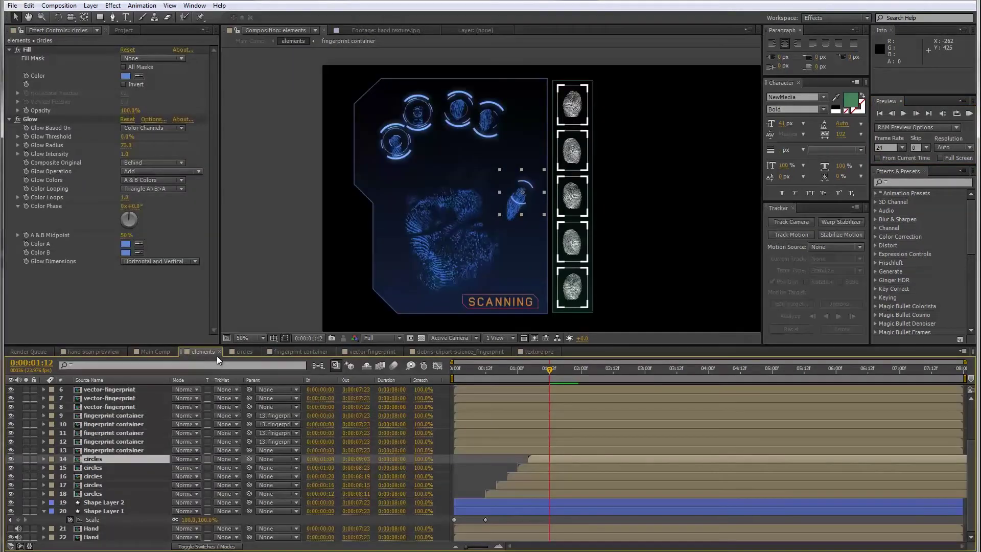
pyautogui.click(126, 450)
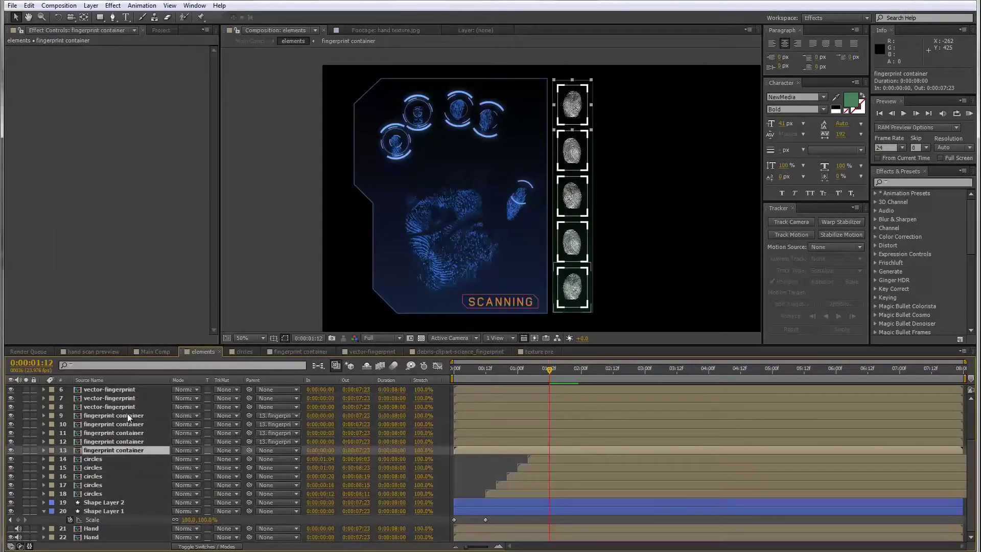
pyautogui.keyDown('shift'); pyautogui.click(128, 415); pyautogui.keyUp('shift')
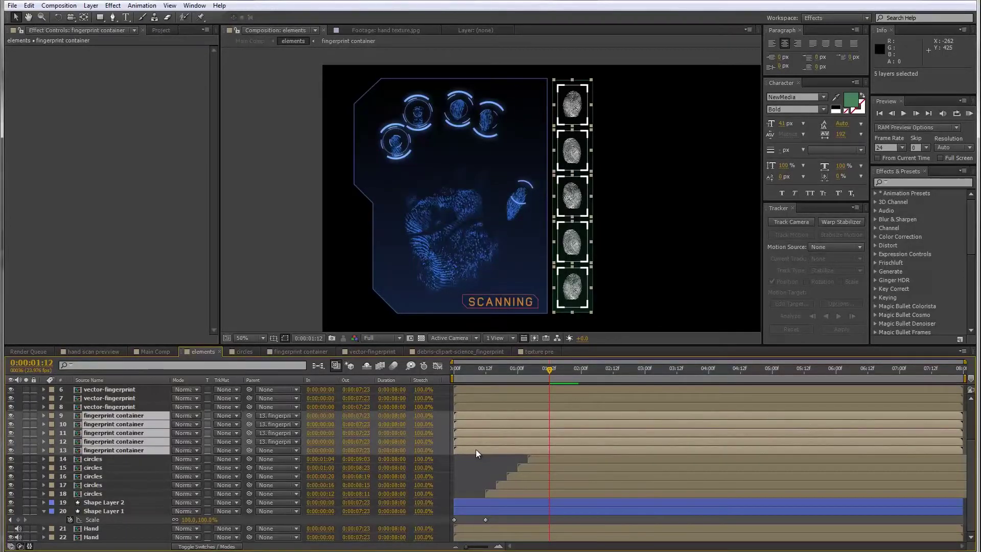
pyautogui.moveTo(476, 449); pyautogui.dragTo(562, 452)
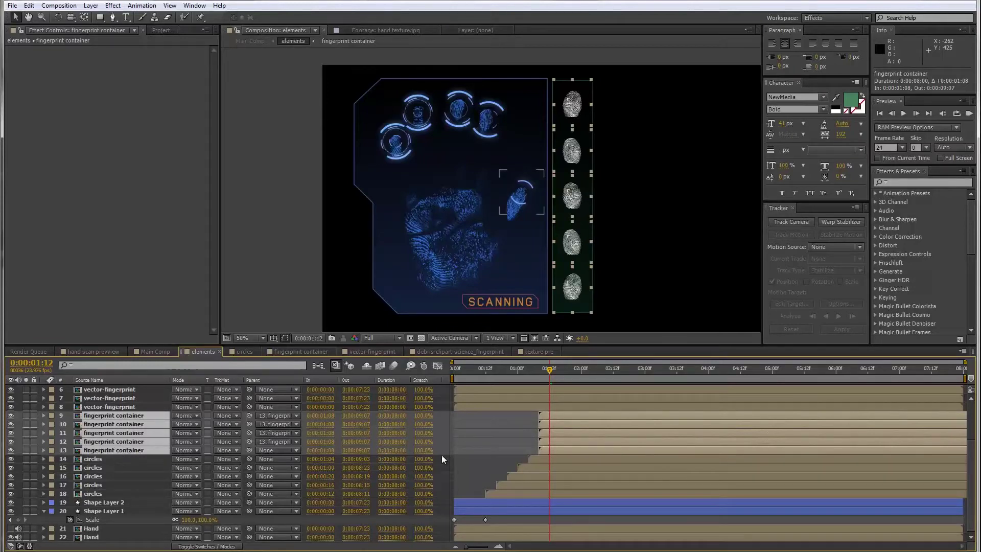
# - Stagger fingerprint container layers 12, 11, 10 and 9 to start at 0:00:01:12, 0:00:01:16, 0:00:01:20 and 0:00:02:00, and scrub through the result
pyautogui.keyDown('ctrl'); pyautogui.click(154, 452); pyautogui.keyUp('ctrl')
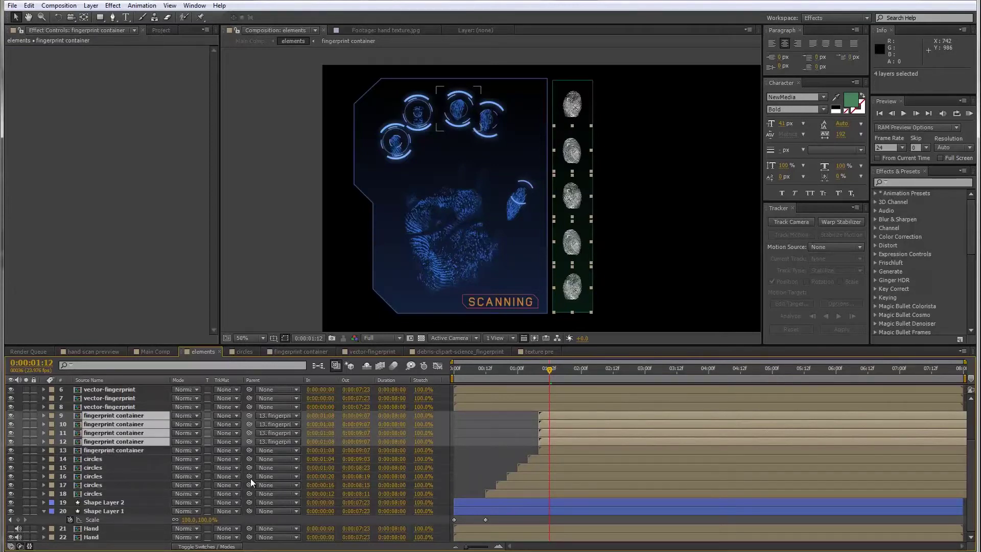
pyautogui.moveTo(563, 442); pyautogui.dragTo(598, 424)
pyautogui.press('space')
pyautogui.keyDown('ctrl'); pyautogui.click(579, 442); pyautogui.keyUp('ctrl')
pyautogui.keyDown('ctrl'); pyautogui.click(589, 433); pyautogui.keyUp('ctrl')
pyautogui.keyDown('ctrl'); pyautogui.click(598, 424); pyautogui.keyUp('ctrl')
pyautogui.moveTo(592, 416); pyautogui.dragTo(603, 416)
pyautogui.moveTo(567, 374); pyautogui.dragTo(545, 401)
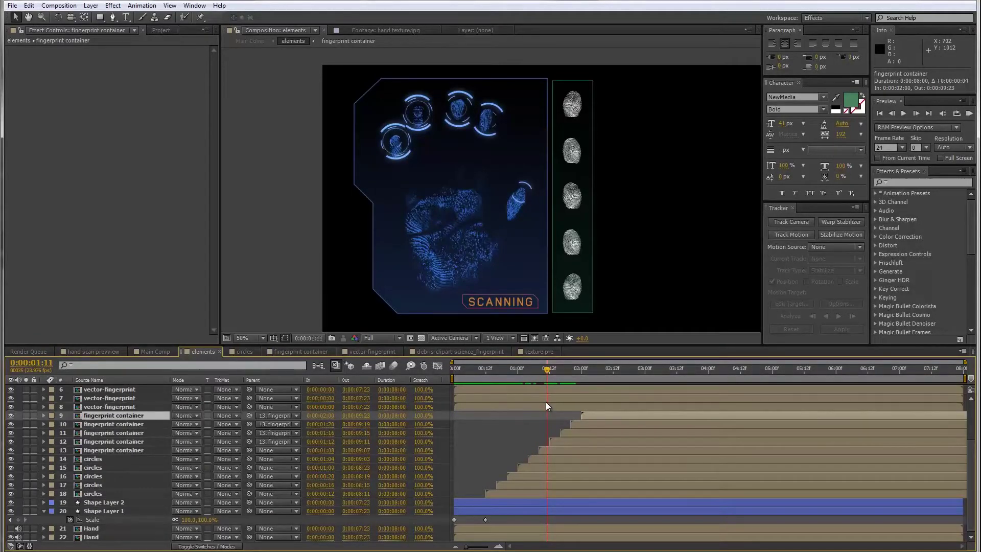
pyautogui.moveTo(546, 401); pyautogui.dragTo(618, 395)
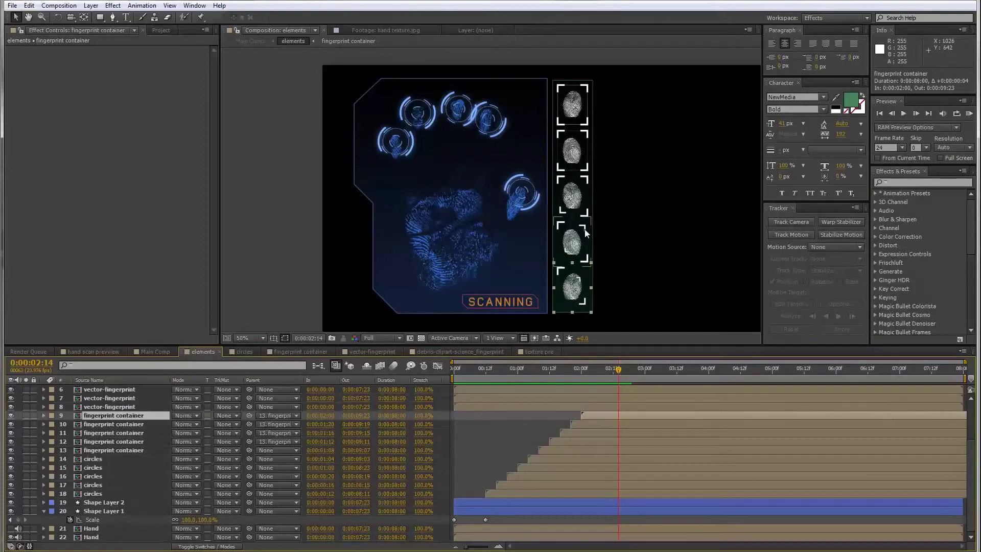
# - Pre-compose Shape Layer 2, the green panel behind the fingerprints, as "right section pre"
pyautogui.click(99, 503)
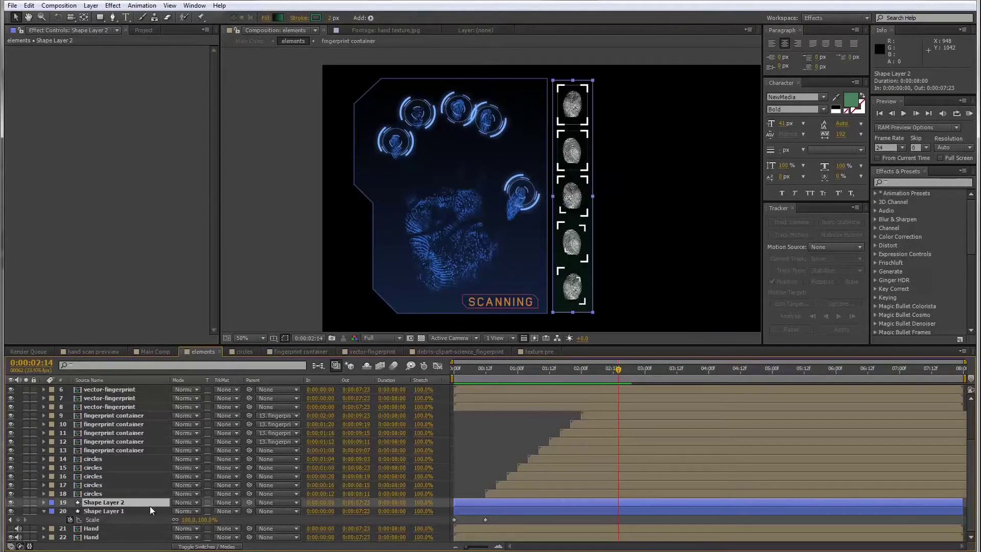
pyautogui.rightClick(116, 503)
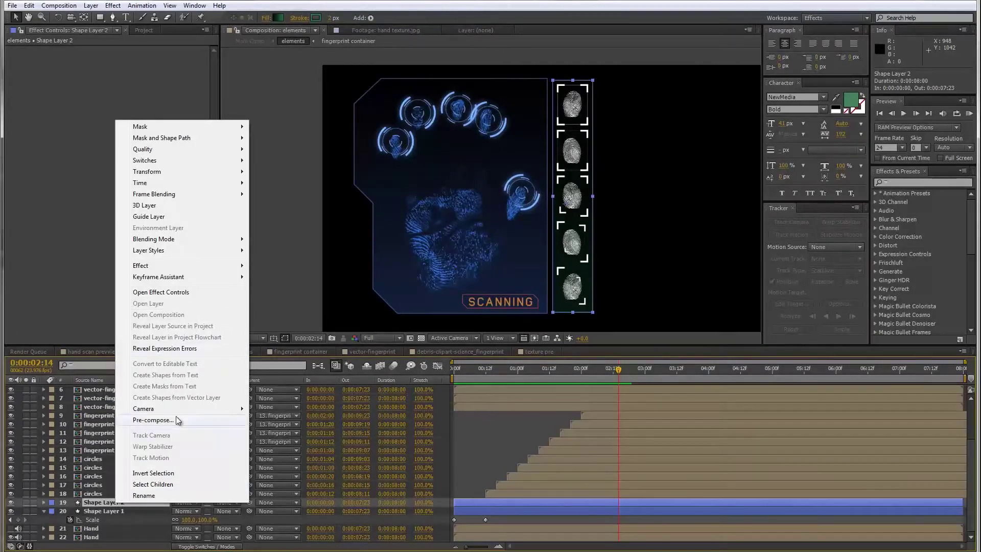
pyautogui.click(243, 421)
pyautogui.write('right se')
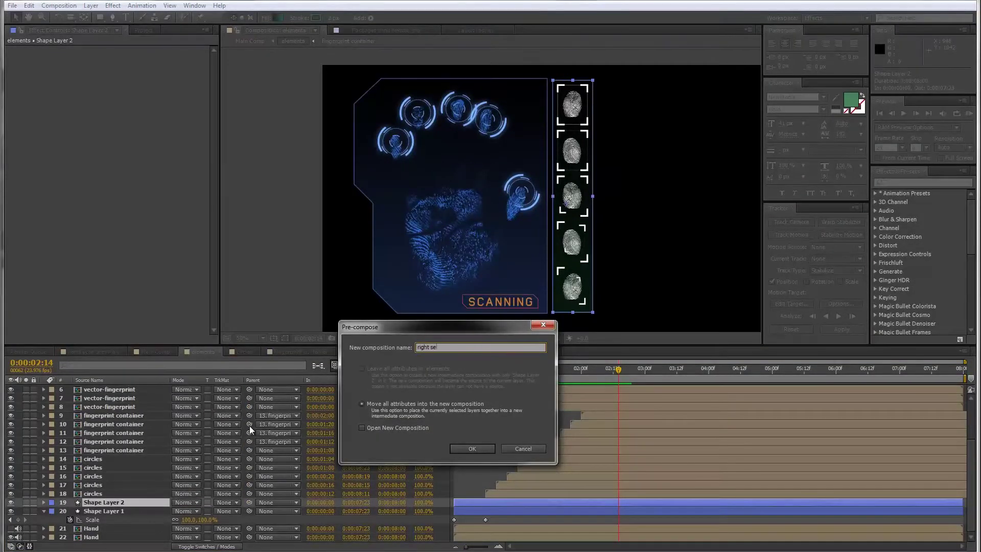
pyautogui.write('ction pre')
pyautogui.press('Return')
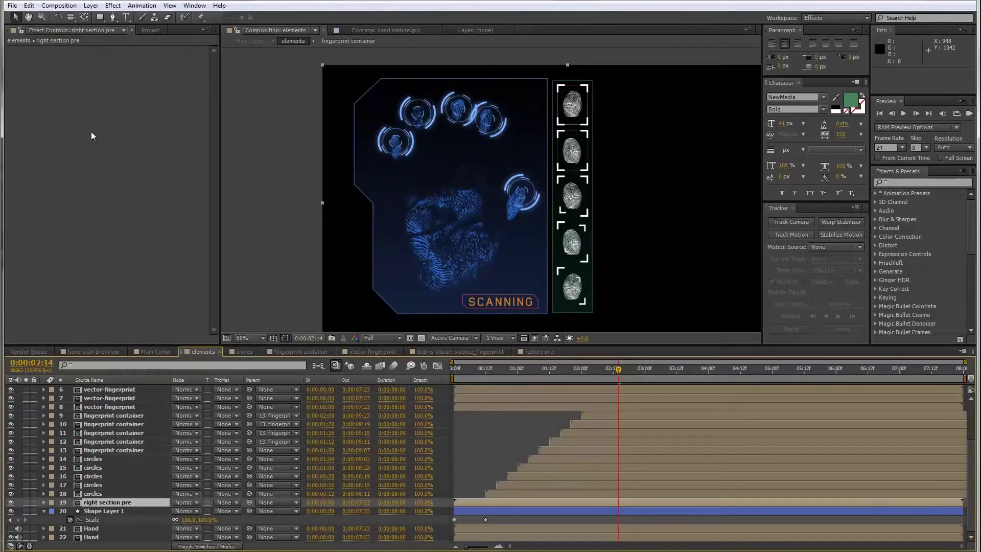
# - Draw a rectangular mask around the green panel on right section pre and keyframe its Mask Path at 0:00:01:12
pyautogui.click(100, 17)
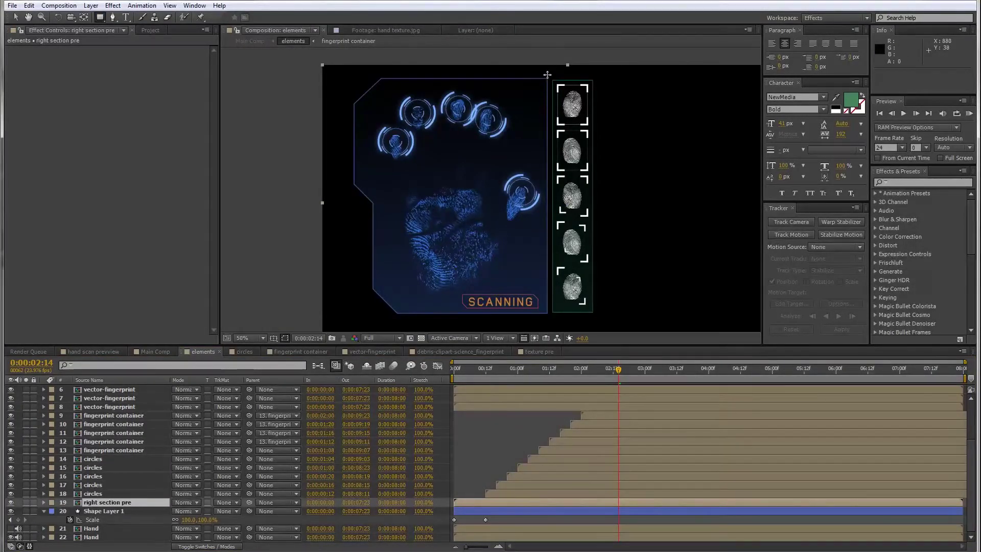
pyautogui.moveTo(547, 74); pyautogui.dragTo(597, 319)
pyautogui.moveTo(536, 391); pyautogui.dragTo(560, 389)
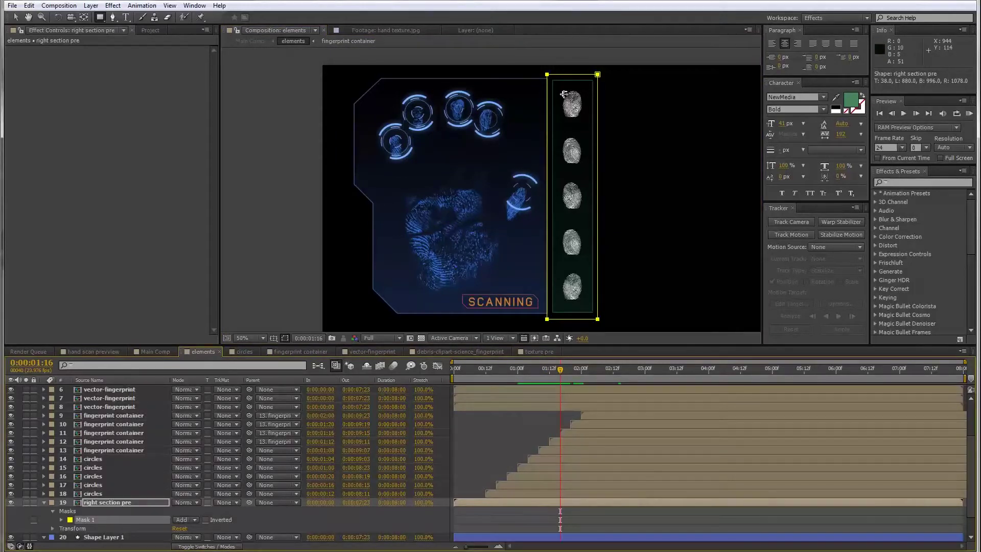
pyautogui.click(553, 371)
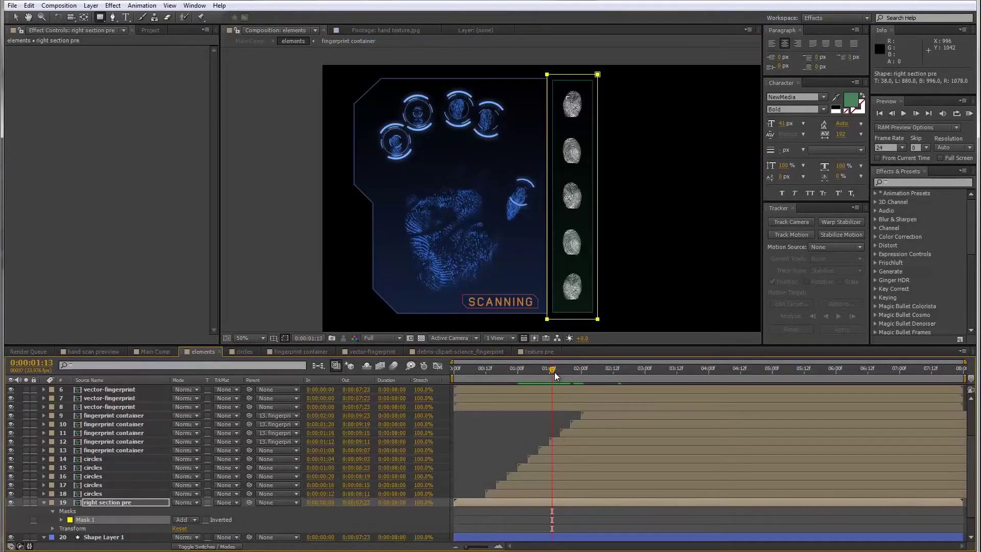
pyautogui.moveTo(554, 372); pyautogui.dragTo(547, 373)
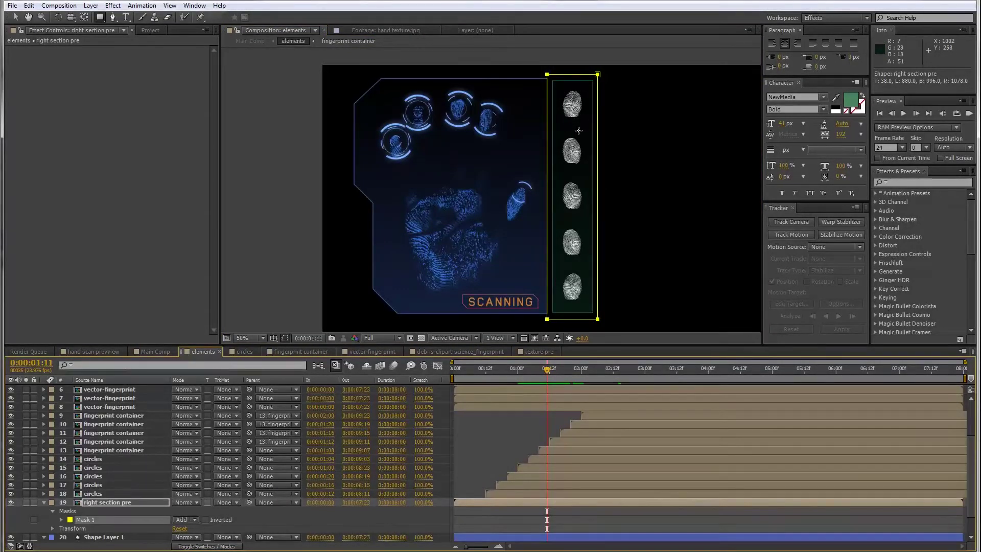
pyautogui.click(550, 371)
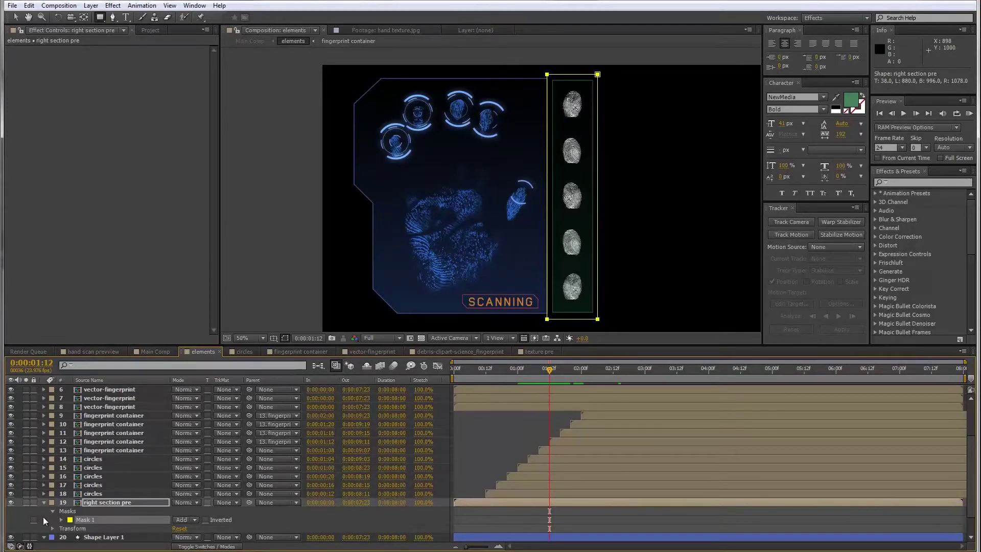
pyautogui.click(62, 519)
pyautogui.scroll(-1, 71, 517)
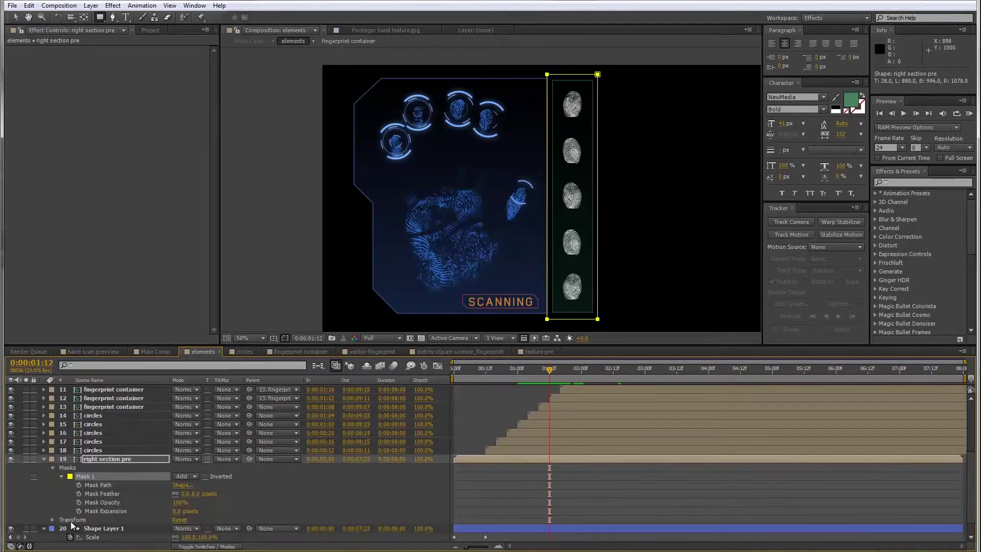
pyautogui.click(82, 485)
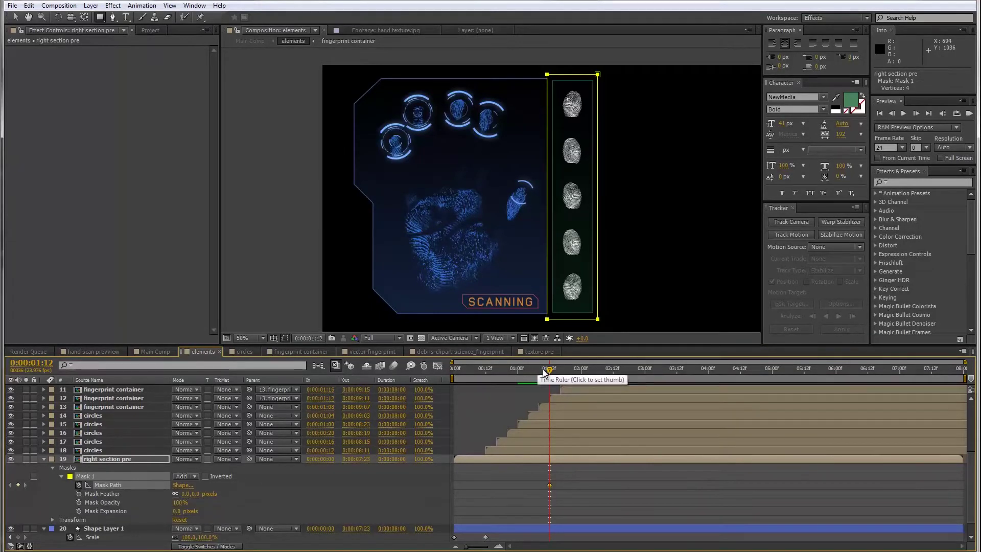
# - At 0:00:01:00, collapse the mask to a thin strip at the blue panel's edge and scrub through the reveal
pyautogui.moveTo(543, 368); pyautogui.dragTo(517, 378)
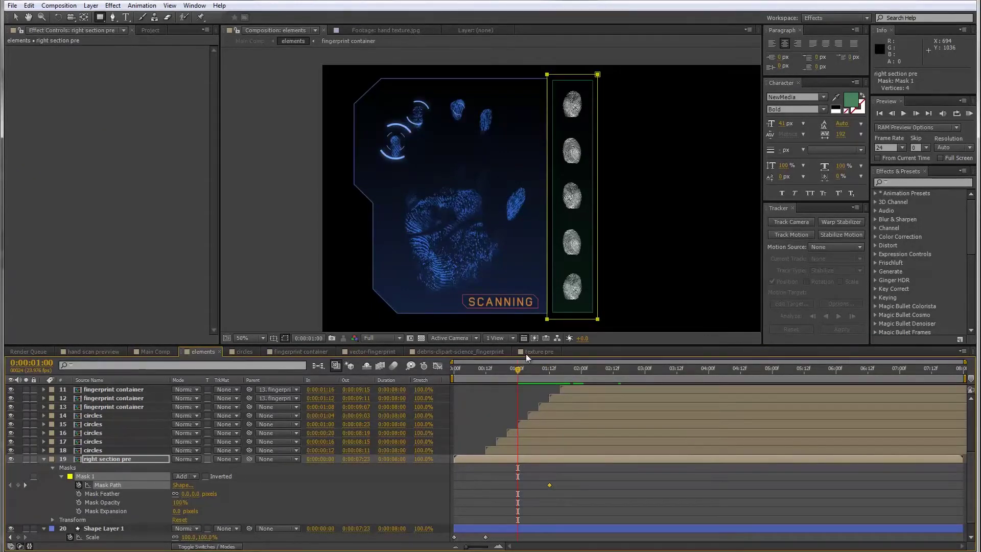
pyautogui.press('v')
pyautogui.moveTo(597, 196); pyautogui.dragTo(484, 192)
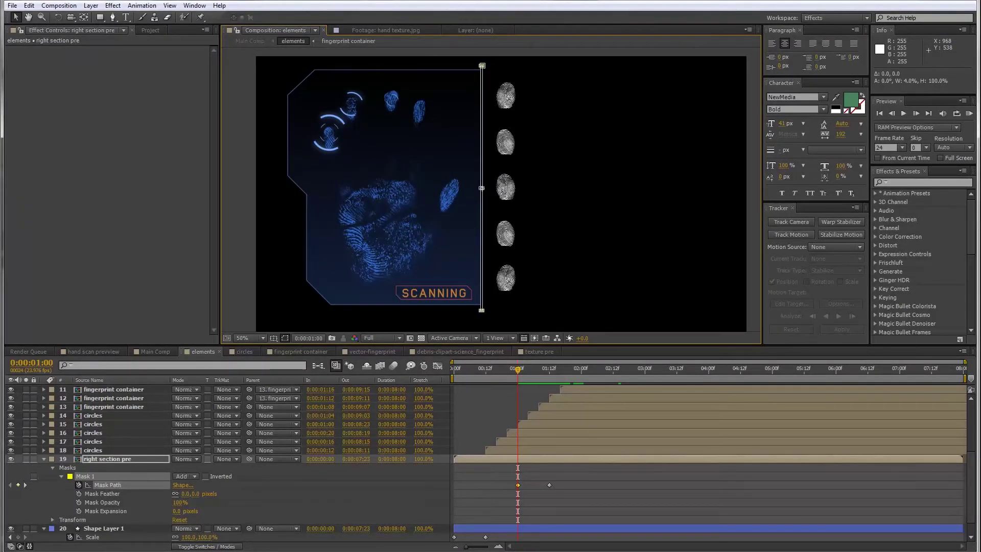
pyautogui.moveTo(517, 374)
pyautogui.mouseDown()
pyautogui.moveTo(662, 376)
pyautogui.moveTo(528, 378)
pyautogui.mouseUp()
# - Set the Mask Feather of right section pre to 50 pixels and check the softened reveal
pyautogui.press('f')
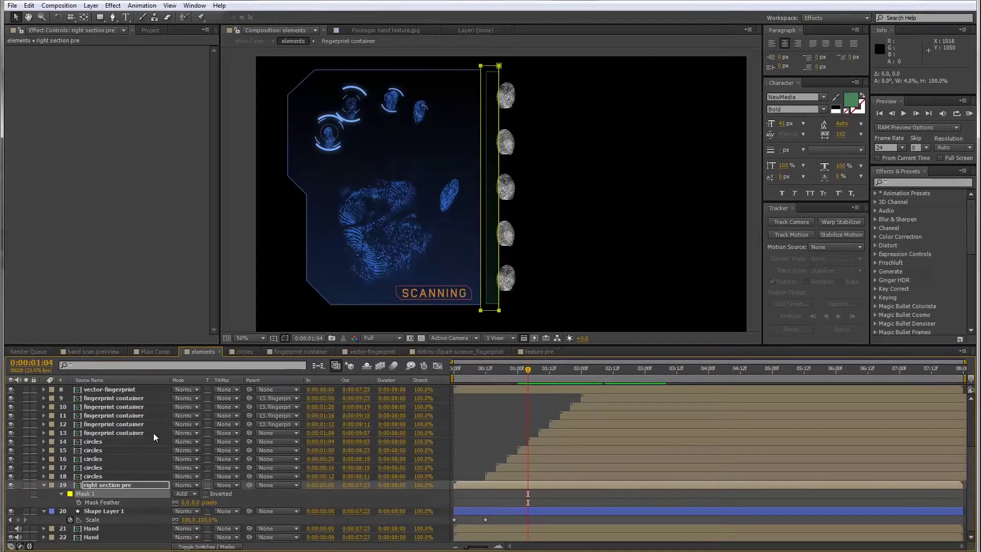
pyautogui.click(197, 503)
pyautogui.write('50')
pyautogui.press('Return')
pyautogui.moveTo(530, 379); pyautogui.dragTo(522, 399)
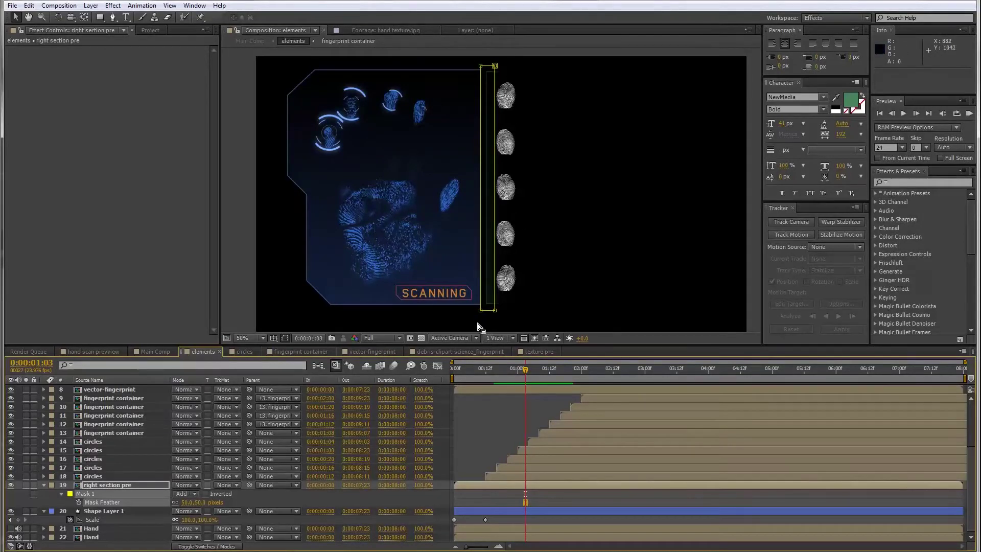
# - Preview the container corners, and shift the five fingerprint layers (4 to 8) to start at 0:00:02:04
pyautogui.scroll(1, 547, 394)
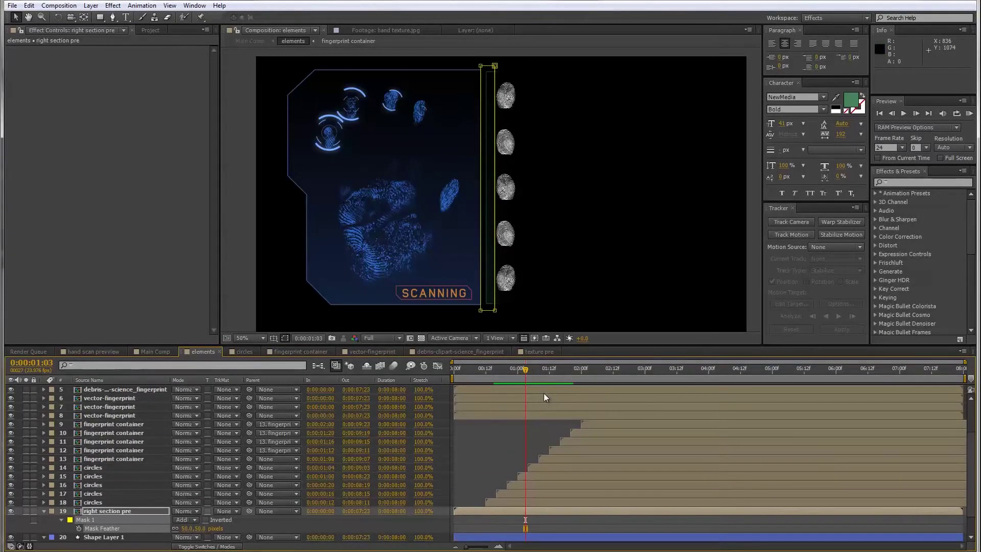
pyautogui.press('space')
pyautogui.scroll(1, 537, 387)
pyautogui.scroll(2, 554, 295)
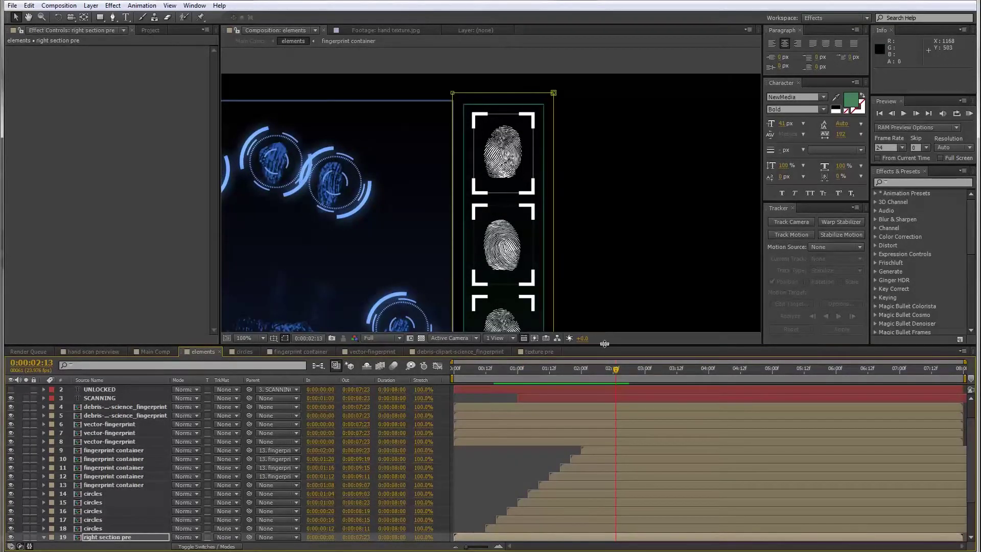
pyautogui.click(608, 368)
pyautogui.moveTo(608, 368); pyautogui.dragTo(589, 371)
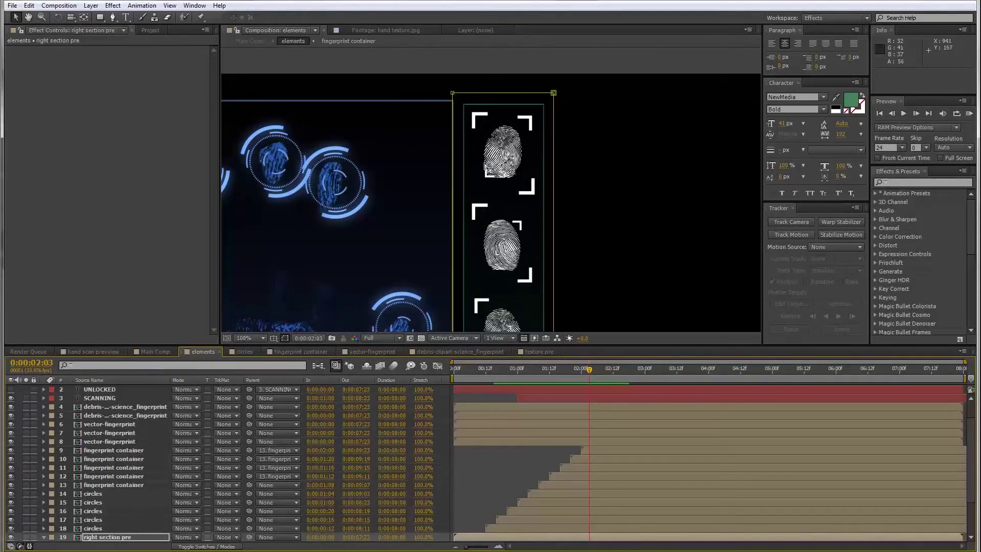
pyautogui.click(591, 377)
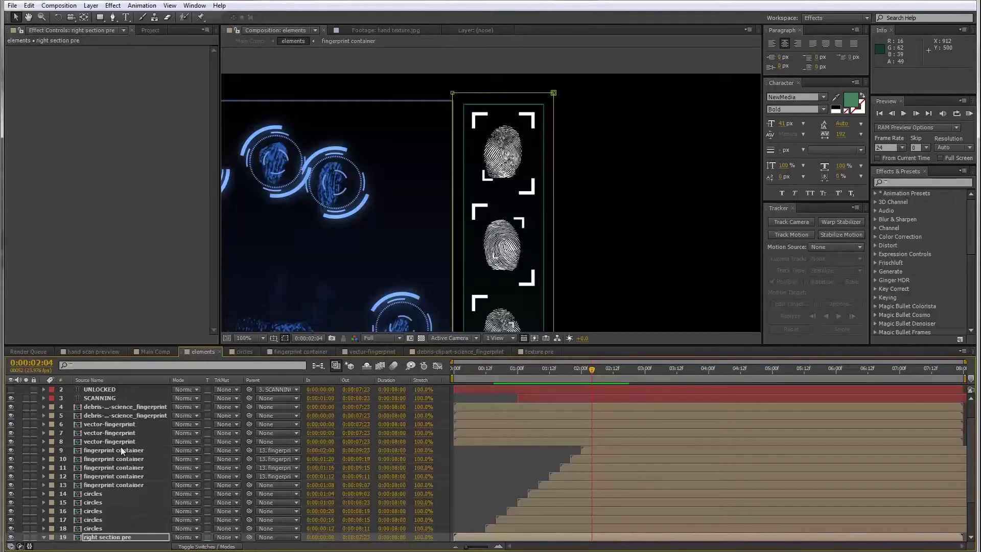
pyautogui.click(121, 407)
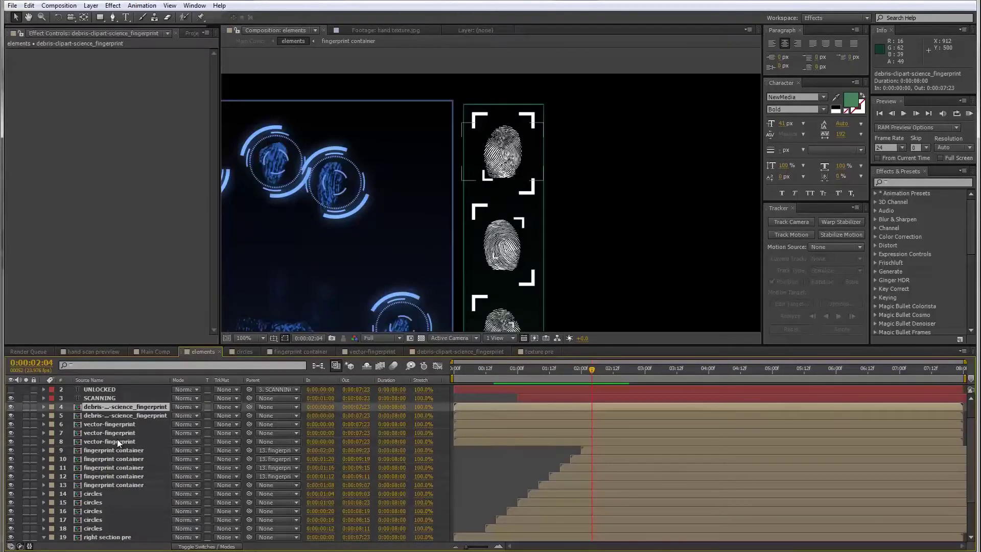
pyautogui.keyDown('shift'); pyautogui.click(117, 440); pyautogui.keyUp('shift')
pyautogui.moveTo(496, 441); pyautogui.dragTo(635, 441)
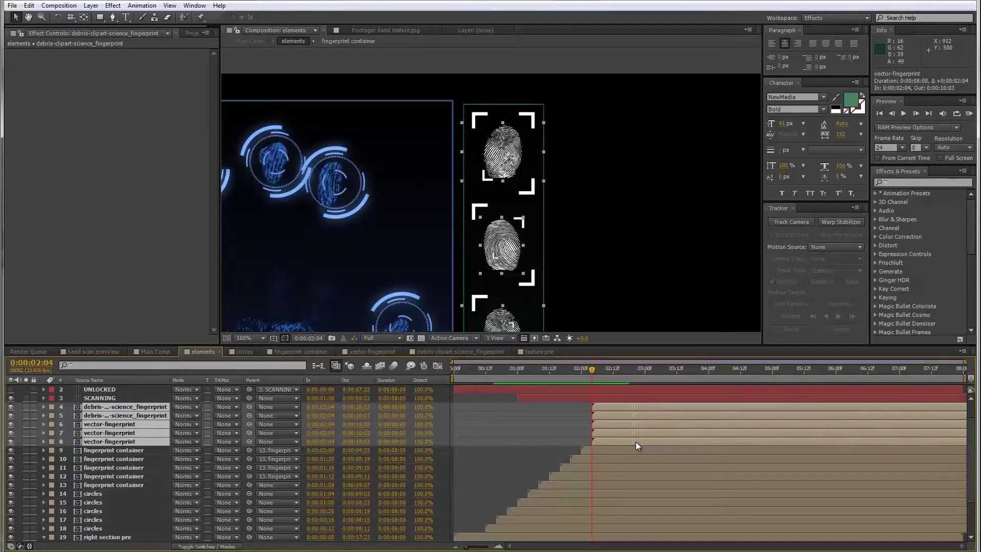
# - Keyframe the Opacity of the five fingerprint layers from 0% at 0:00:02:04 to 100% at 0:00:02:16
pyautogui.press('t')
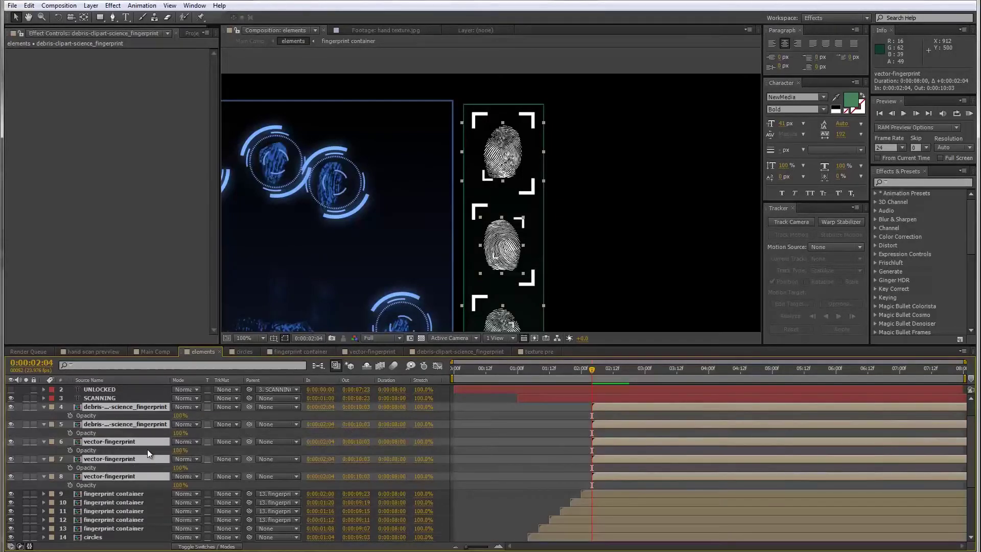
pyautogui.click(70, 485)
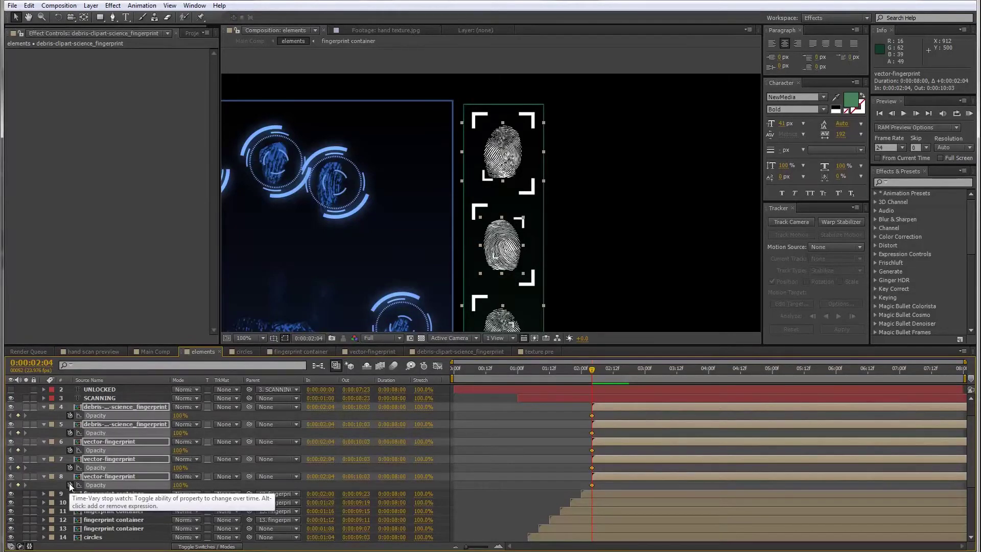
pyautogui.moveTo(598, 376)
pyautogui.mouseDown()
pyautogui.moveTo(579, 393)
pyautogui.moveTo(628, 389)
pyautogui.moveTo(589, 379)
pyautogui.mouseUp()
pyautogui.hotkey('ctrl', 'c')
pyautogui.hotkey('ctrl', 'v')
pyautogui.click(609, 377)
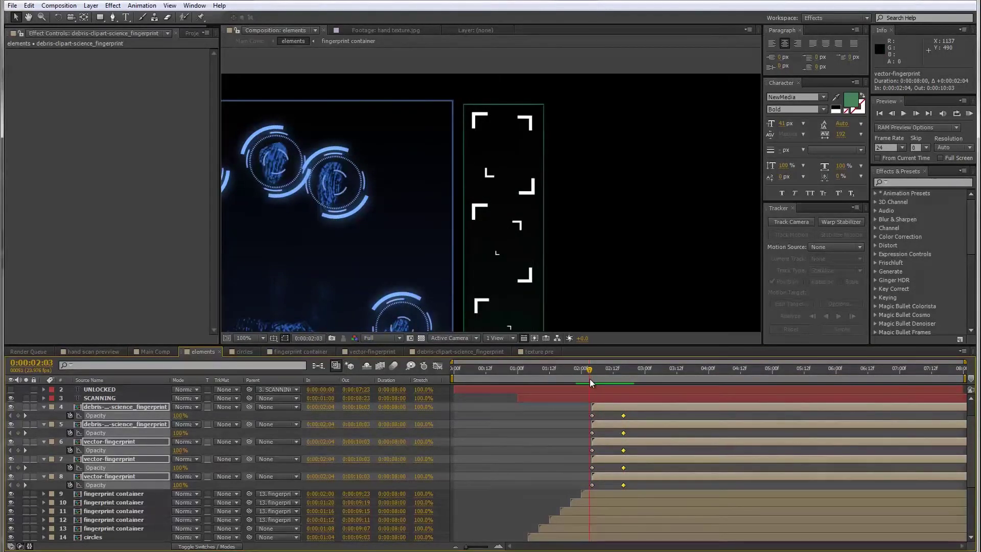
pyautogui.moveTo(181, 422); pyautogui.dragTo(84, 429)
# - Reorder fingerprint layers 4 to 8 so their stacking follows the vertical order of the prints, with the topmost print on layer 8
pyautogui.scroll(-2, 503, 204)
pyautogui.moveTo(503, 205); pyautogui.dragTo(503, 212)
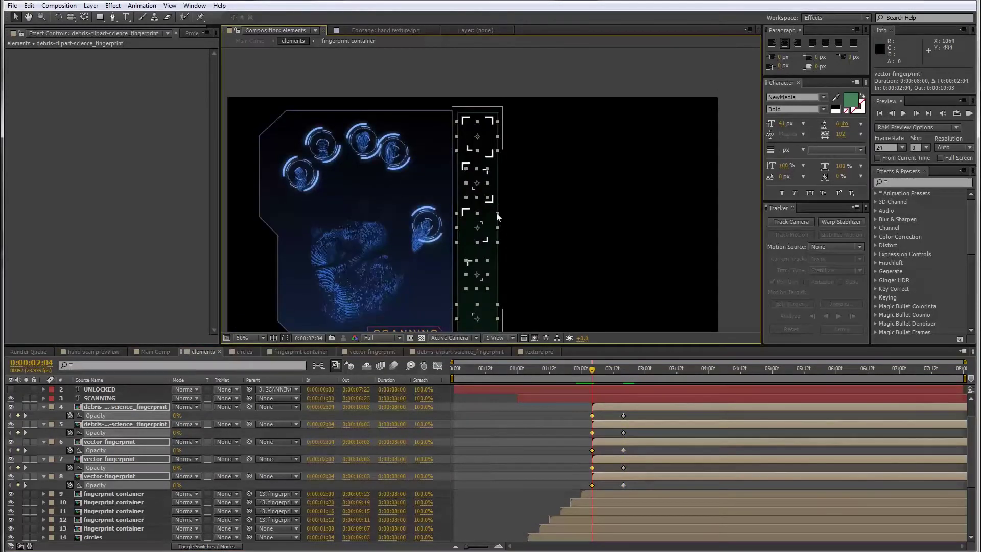
pyautogui.click(603, 469)
pyautogui.click(604, 476)
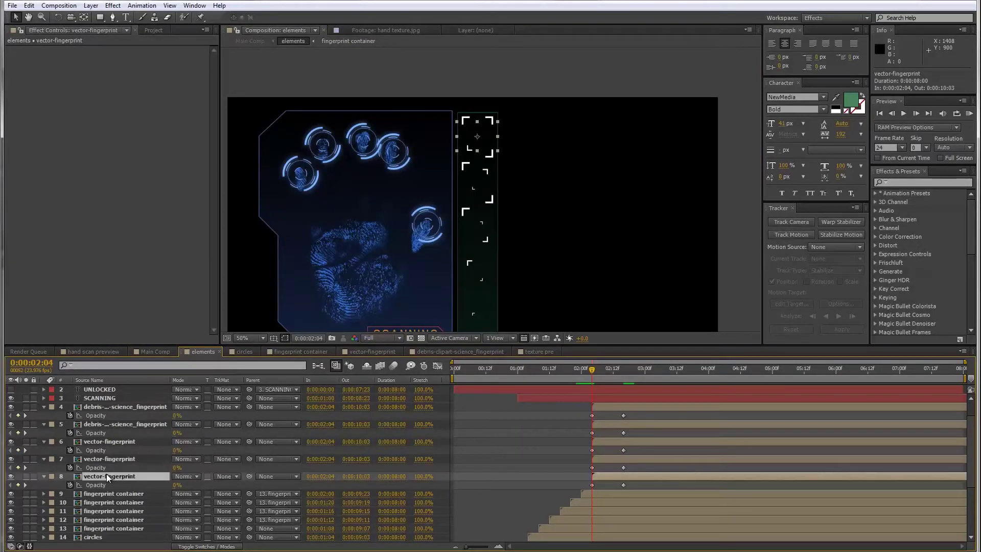
pyautogui.moveTo(593, 372)
pyautogui.mouseDown()
pyautogui.moveTo(620, 375)
pyautogui.moveTo(591, 376)
pyautogui.mouseUp()
pyautogui.click(114, 459)
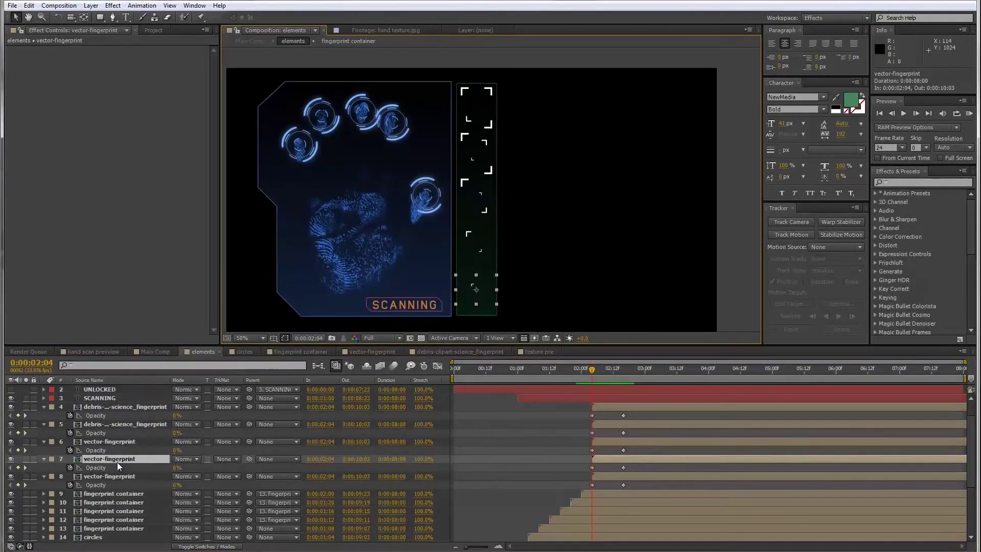
pyautogui.moveTo(118, 458); pyautogui.dragTo(120, 403)
pyautogui.click(114, 443)
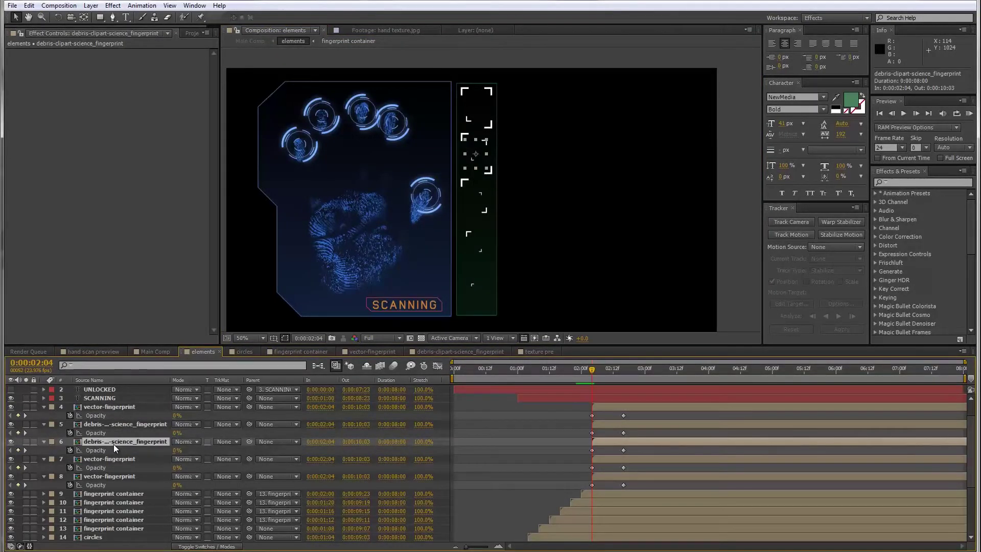
pyautogui.moveTo(125, 442); pyautogui.dragTo(125, 465)
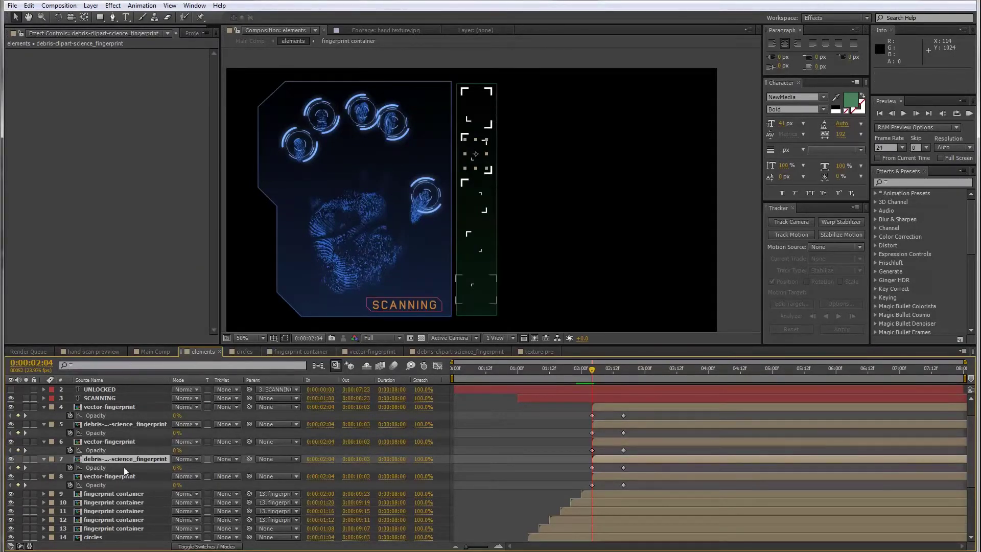
pyautogui.click(121, 476)
pyautogui.click(126, 458)
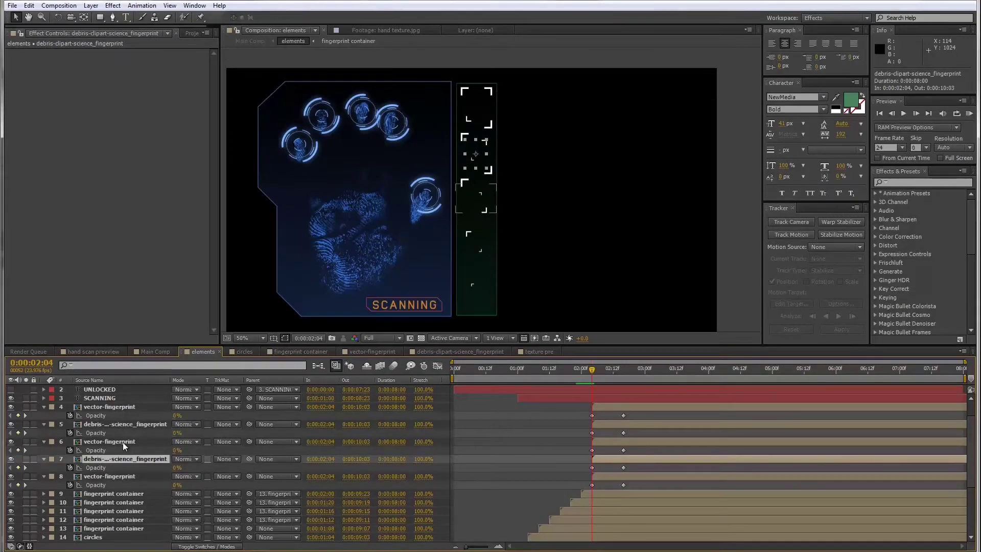
pyautogui.click(123, 442)
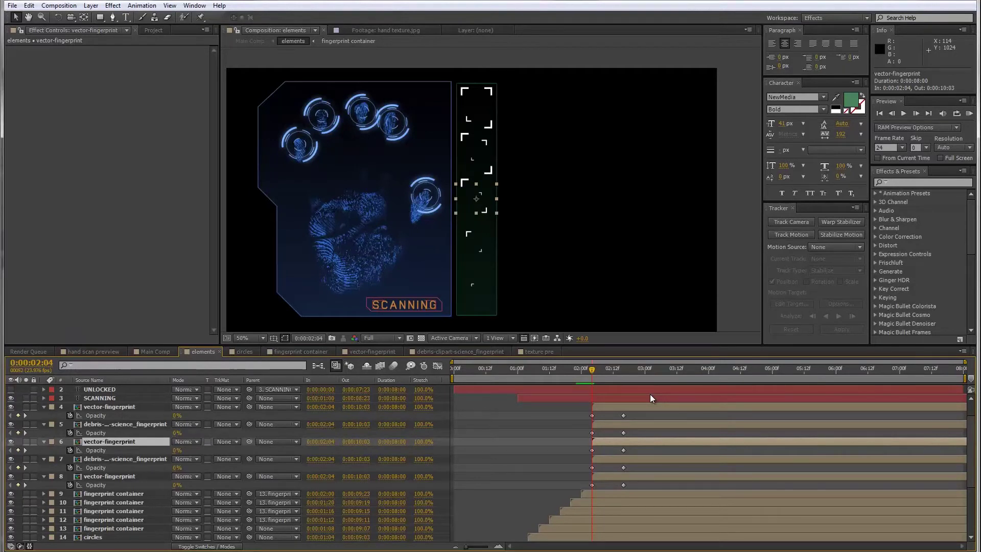
# - Stagger fingerprint layers 7, 6, 5 and 4 to start at 0:00:02:08, 02:12, 02:16 and 02:20, and scrub through the fade-in
pyautogui.press('space')
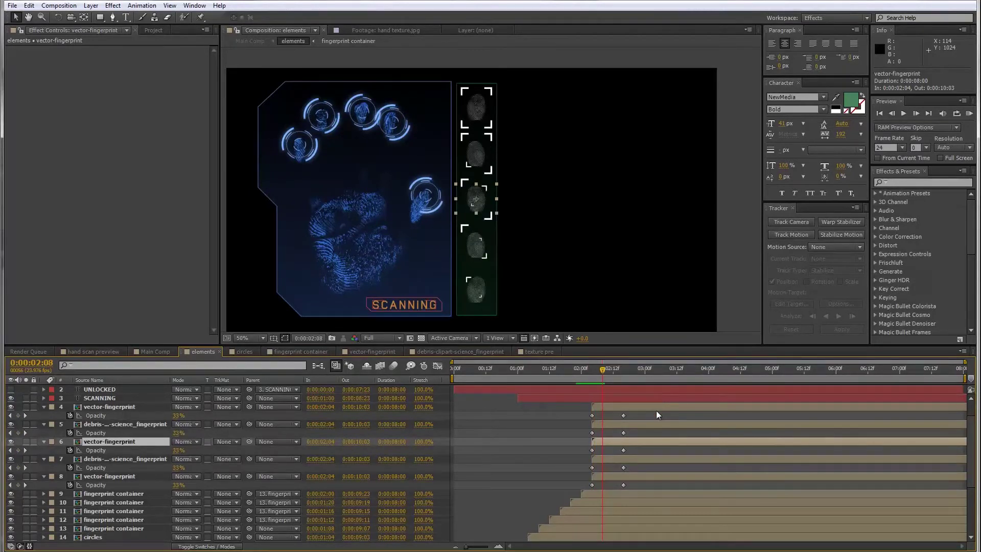
pyautogui.moveTo(612, 458); pyautogui.dragTo(686, 407)
pyautogui.click(590, 378)
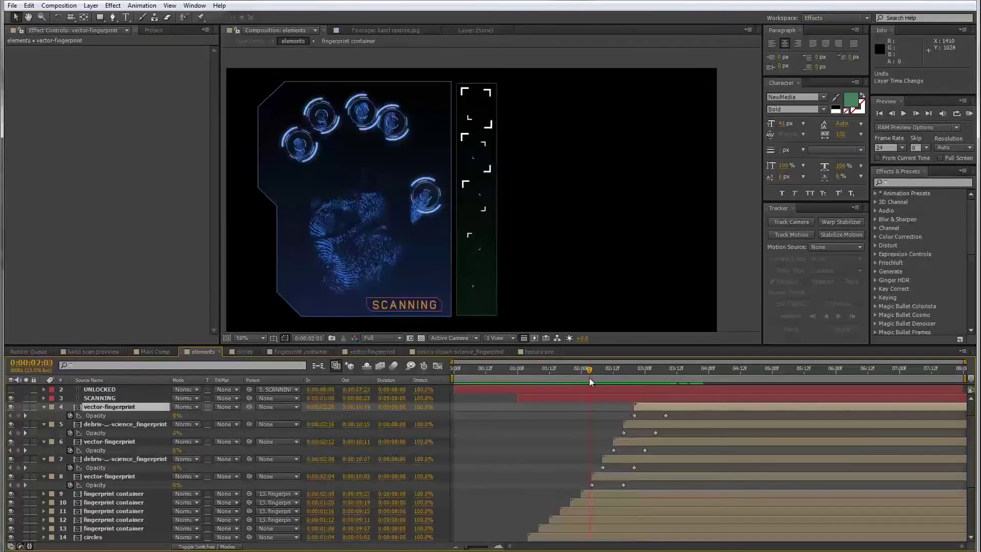
pyautogui.moveTo(590, 378); pyautogui.dragTo(666, 389)
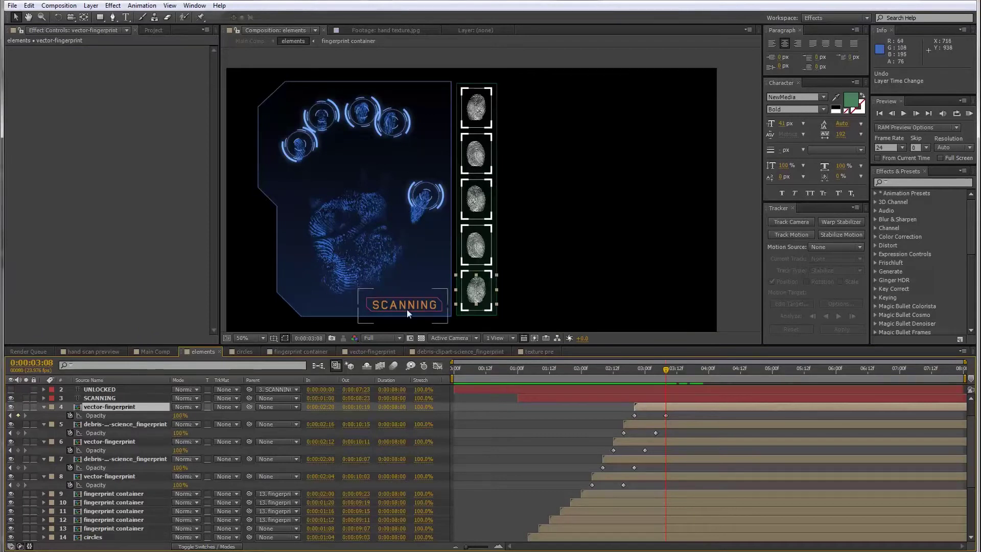
# - Make the UNLOCKED text layer visible and move its start to 0:00:03:08
pyautogui.click(15, 389)
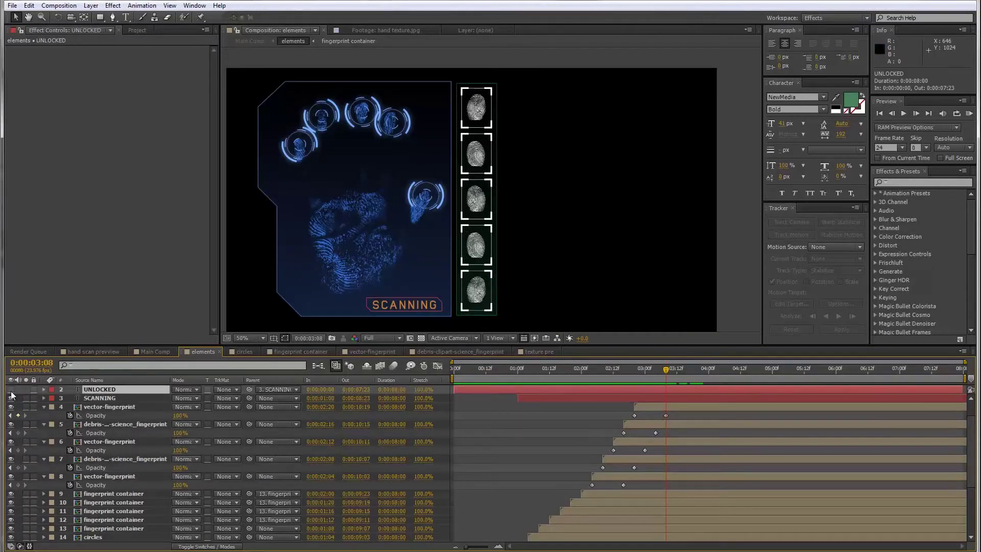
pyautogui.click(11, 390)
pyautogui.press('[')
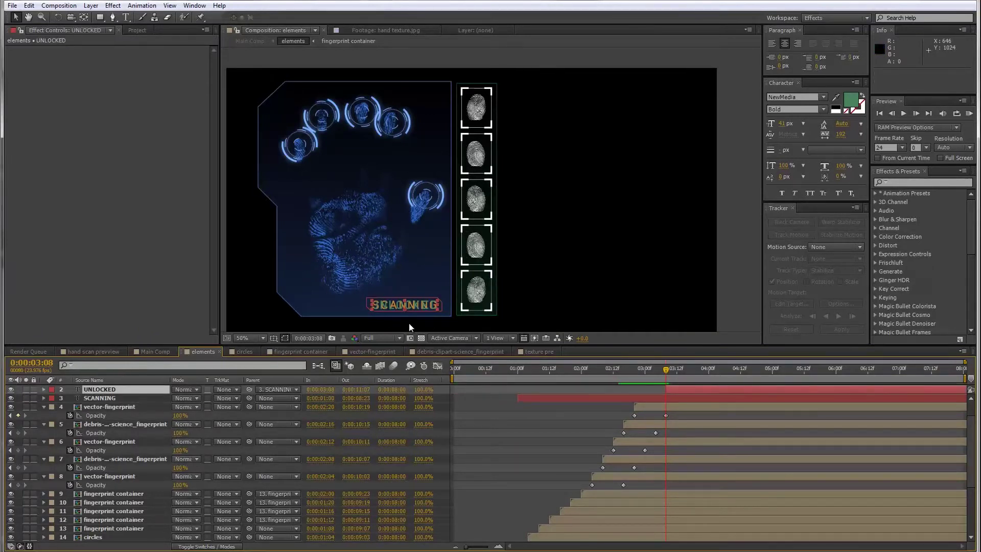
# - Trim the end of the SCANNING text layer to 0:00:03:08 and scrub back through the text change
pyautogui.click(113, 400)
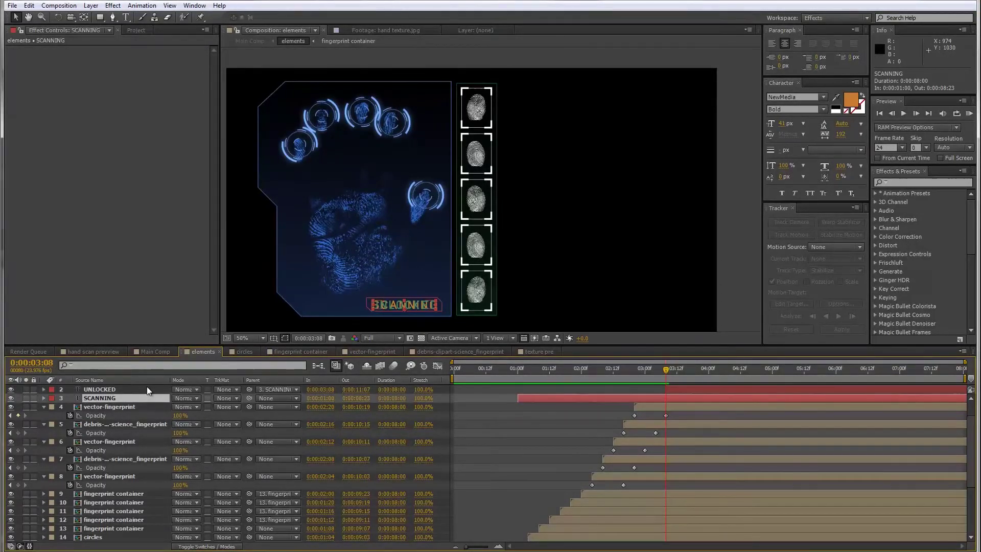
pyautogui.hotkey('alt', ']')
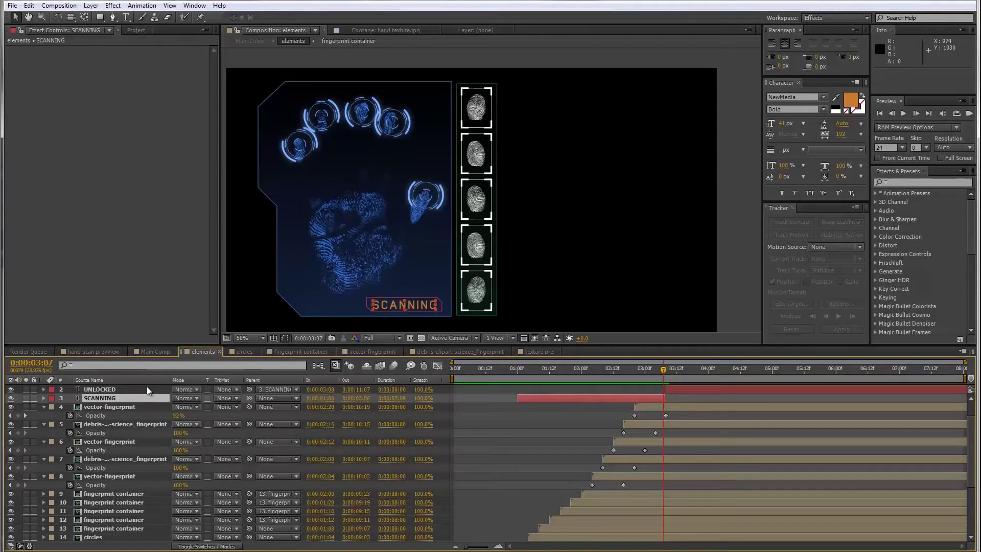
pyautogui.click(658, 373)
pyautogui.moveTo(659, 374)
pyautogui.mouseDown()
pyautogui.moveTo(698, 377)
pyautogui.moveTo(648, 388)
pyautogui.mouseUp()
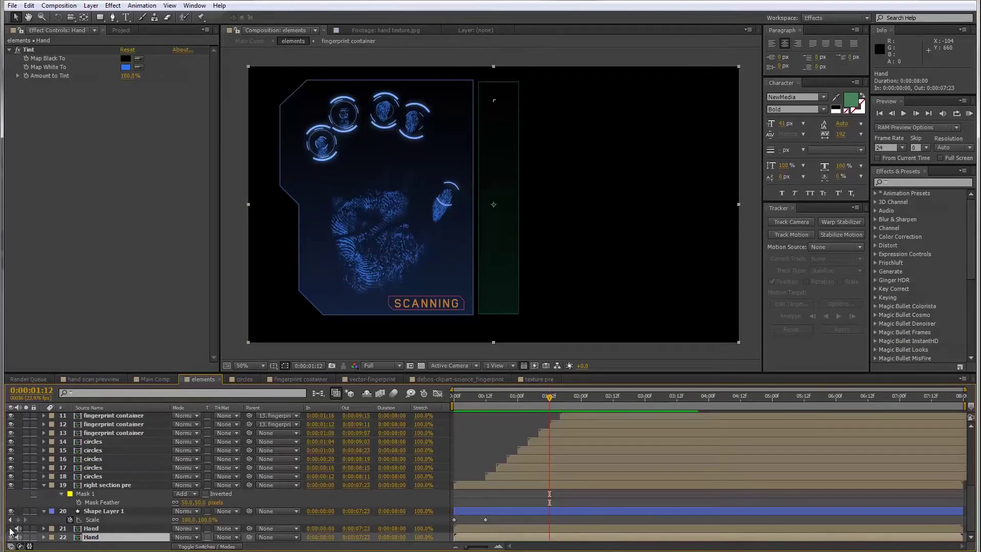
# - With the upper Hand layer hidden, draw a rectangular mask around the handprint on Hand layer 22 and keyframe its Mask Path at 0:00:01:12
pyautogui.click(10, 529)
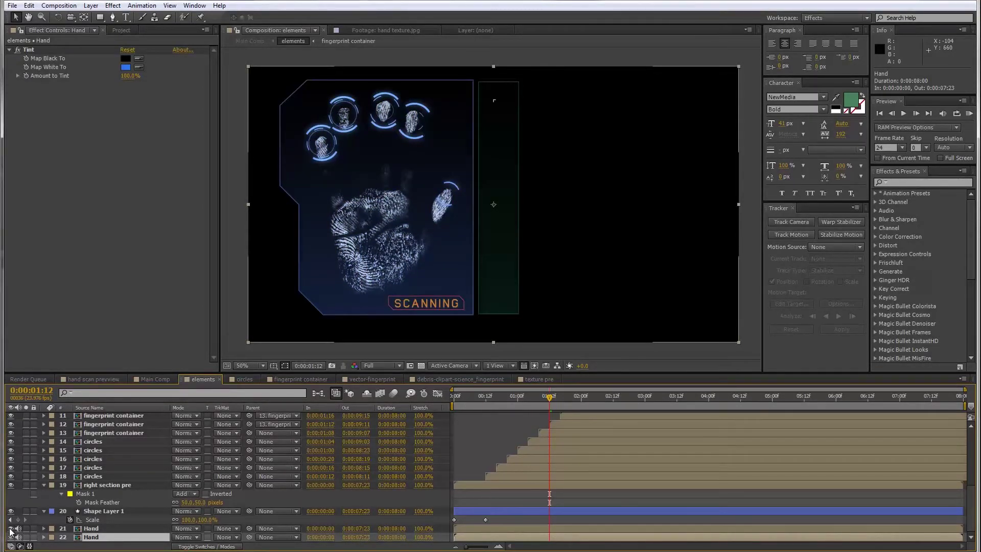
pyautogui.click(11, 529)
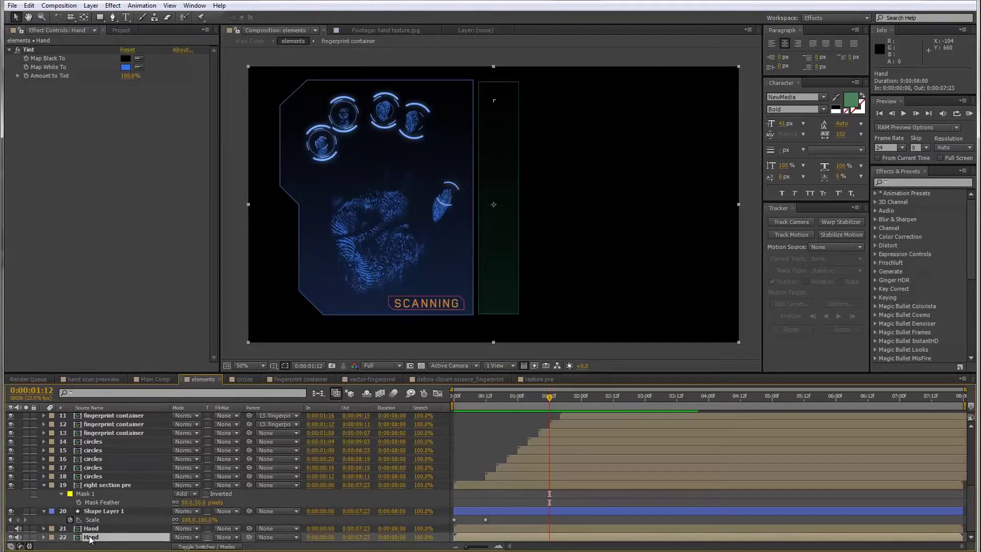
pyautogui.click(298, 78)
pyautogui.hotkey('ctrl', 'z')
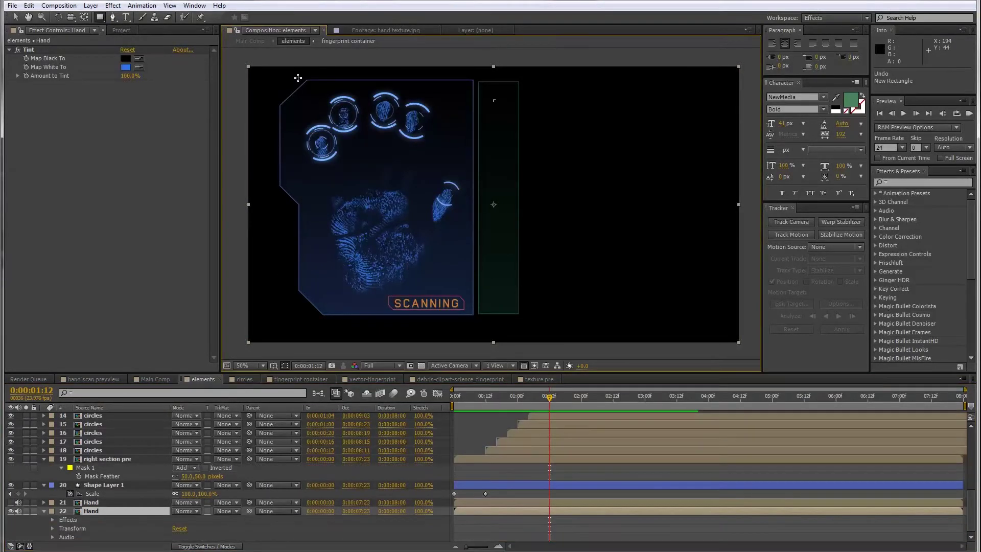
pyautogui.moveTo(298, 78); pyautogui.dragTo(475, 316)
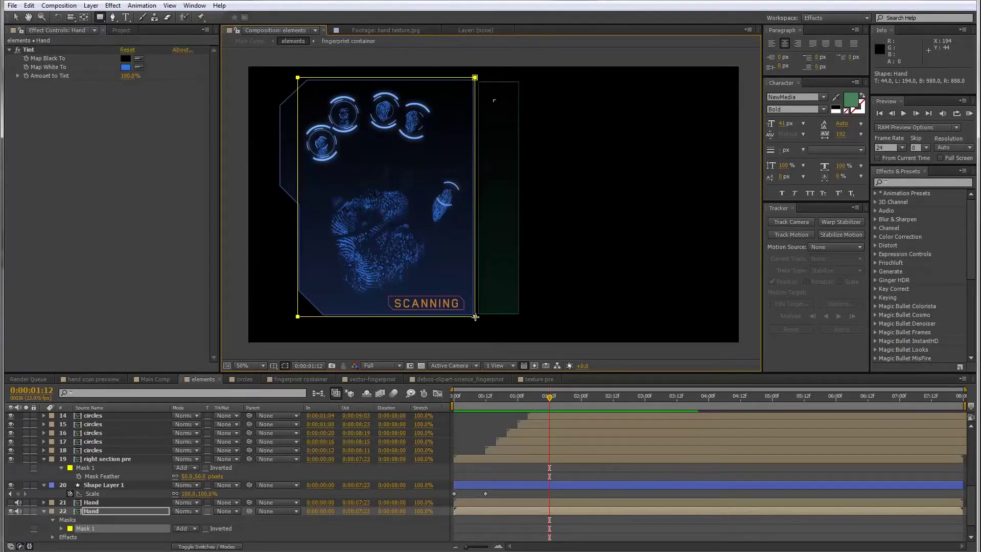
pyautogui.click(62, 529)
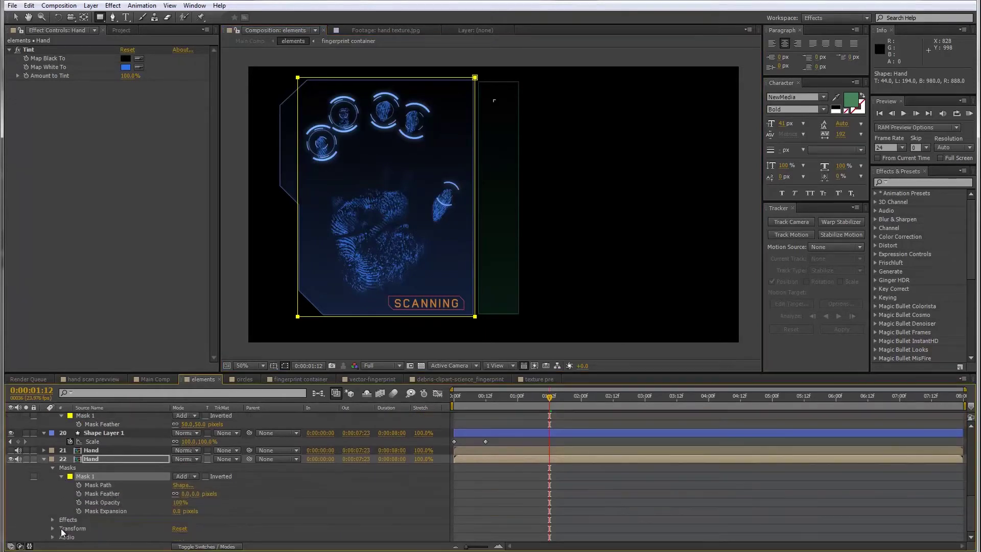
pyautogui.click(79, 485)
# - At 0:00:00:12, collapse the Hand mask to a thin strip beside the handprint's little-finger side and scrub through the reveal
pyautogui.moveTo(542, 398); pyautogui.dragTo(489, 406)
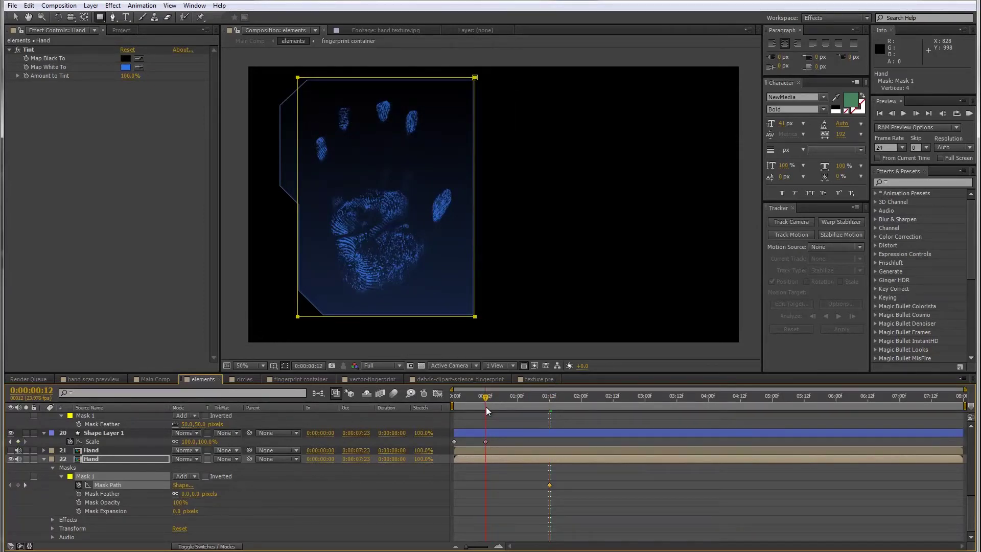
pyautogui.press('v')
pyautogui.doubleClick(477, 213)
pyautogui.moveTo(473, 199); pyautogui.dragTo(302, 199)
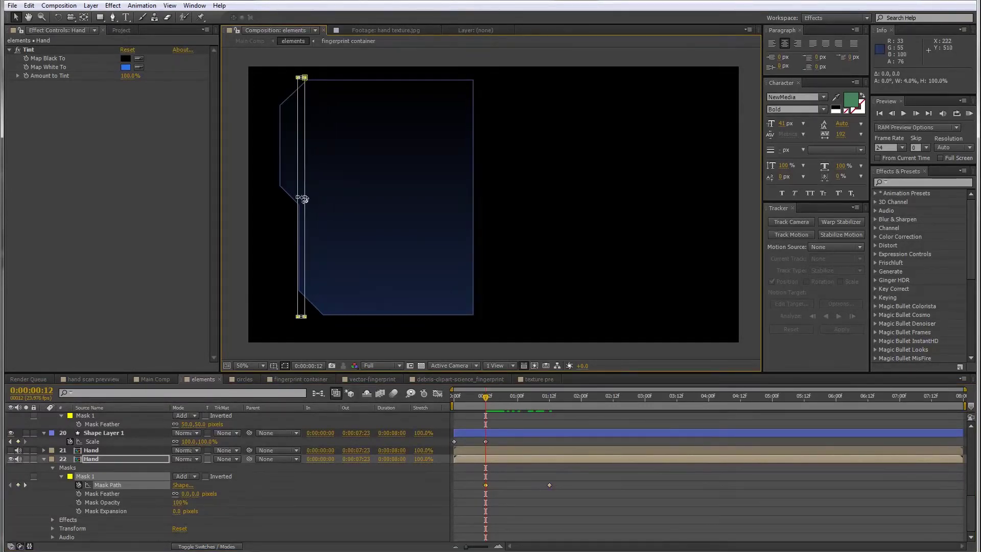
pyautogui.moveTo(488, 403); pyautogui.dragTo(536, 406)
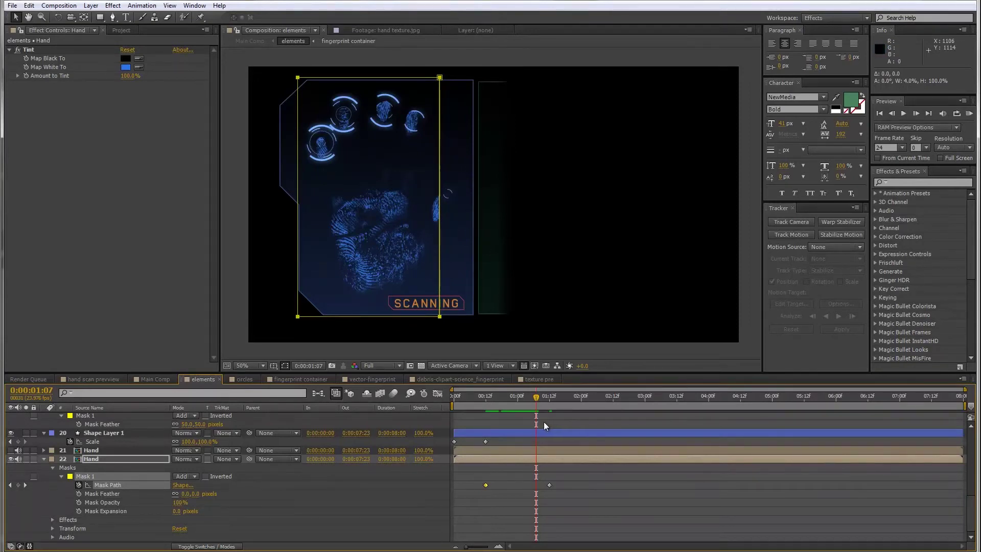
pyautogui.moveTo(535, 403); pyautogui.dragTo(514, 416)
# - Set the Mask Feather of Hand layer 22 to 50 pixels and scrub through the softened reveal
pyautogui.scroll(3, 134, 520)
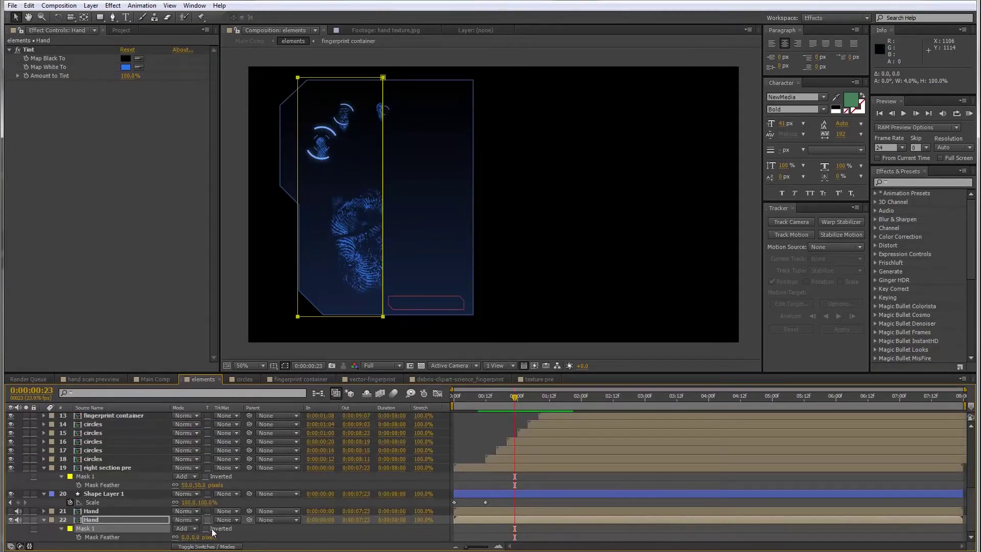
pyautogui.click(195, 537)
pyautogui.write('50')
pyautogui.press('Return')
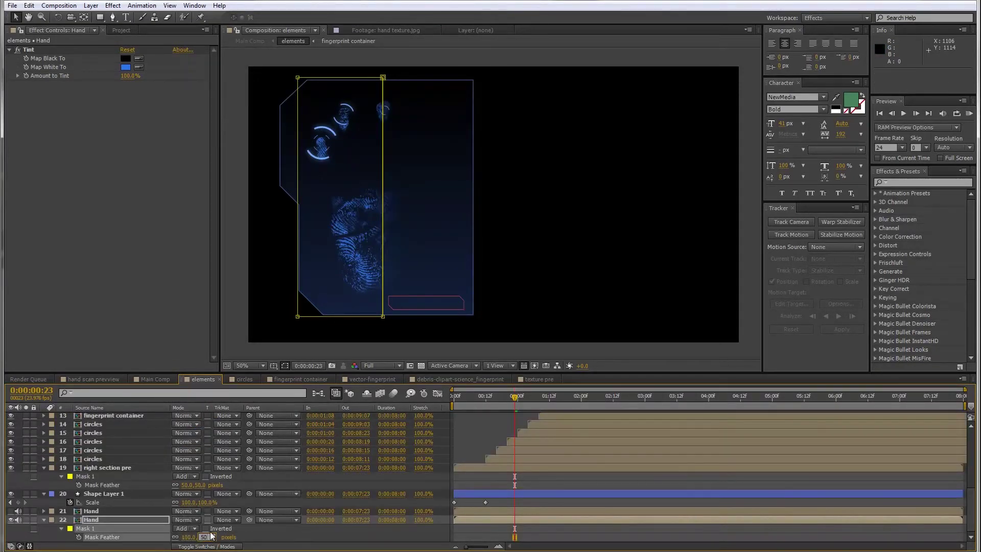
pyautogui.moveTo(520, 411)
pyautogui.mouseDown()
pyautogui.moveTo(508, 413)
pyautogui.moveTo(529, 411)
pyautogui.mouseUp()
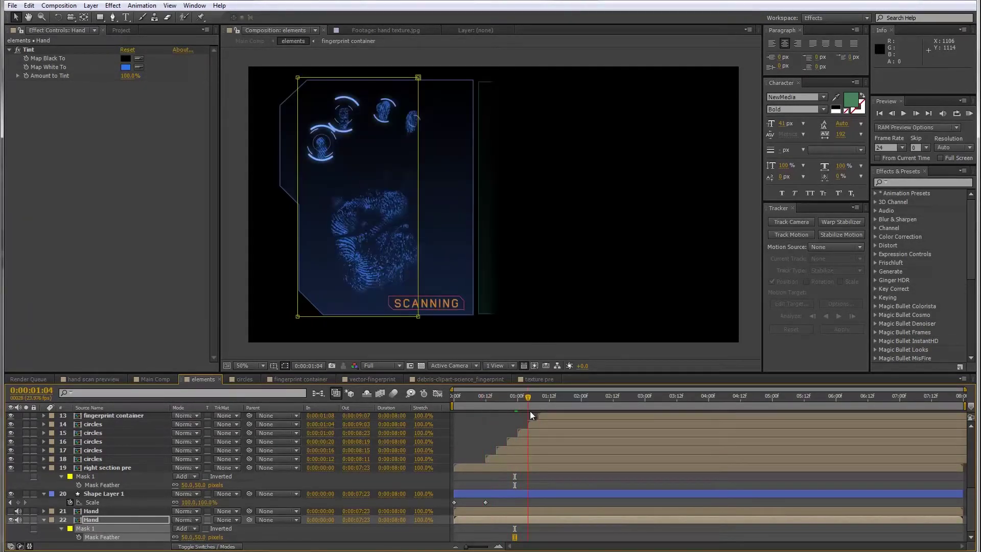
# - Show Hand layer 21 and copy the animated Mask 1 from Hand layer 22 onto it at 0:00:01:12
pyautogui.click(109, 527)
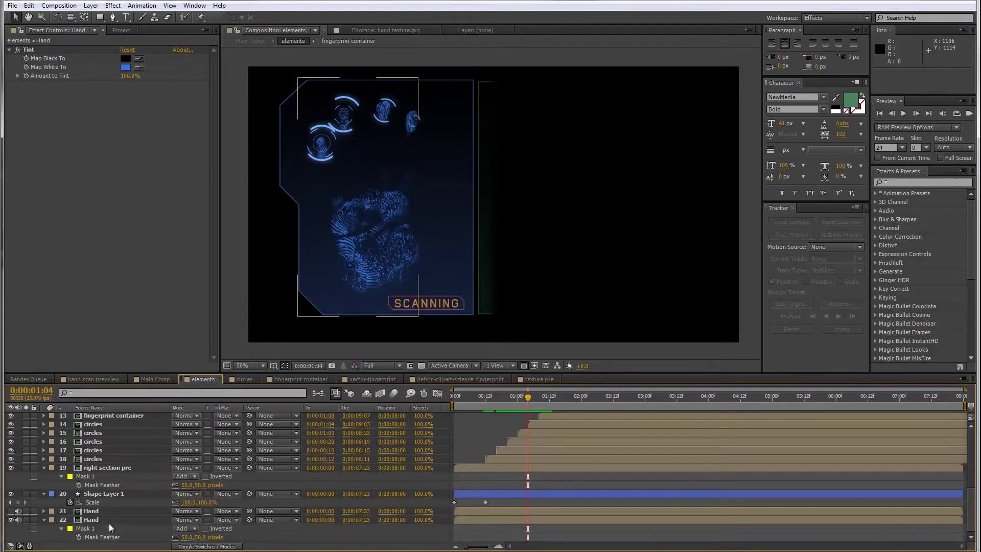
pyautogui.click(84, 529)
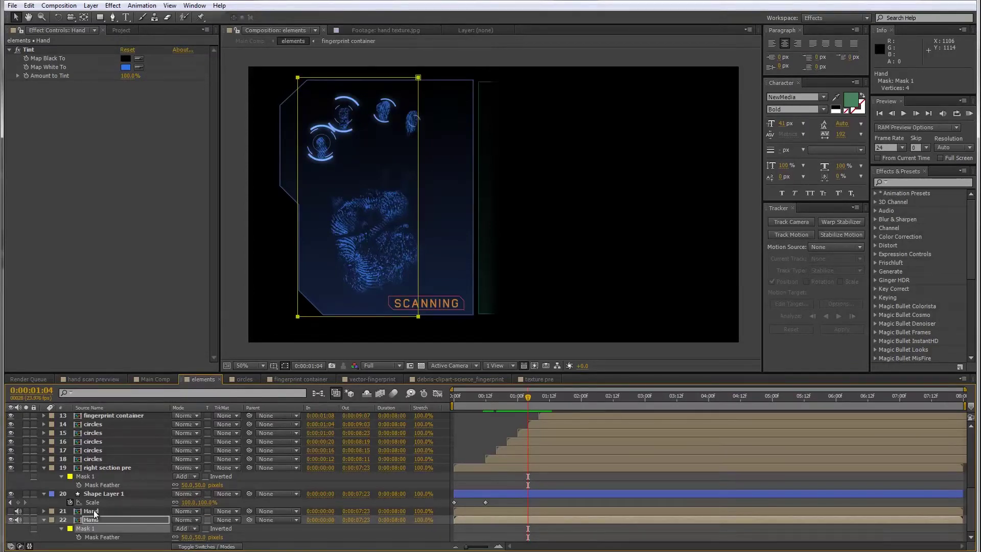
pyautogui.click(93, 511)
pyautogui.click(11, 512)
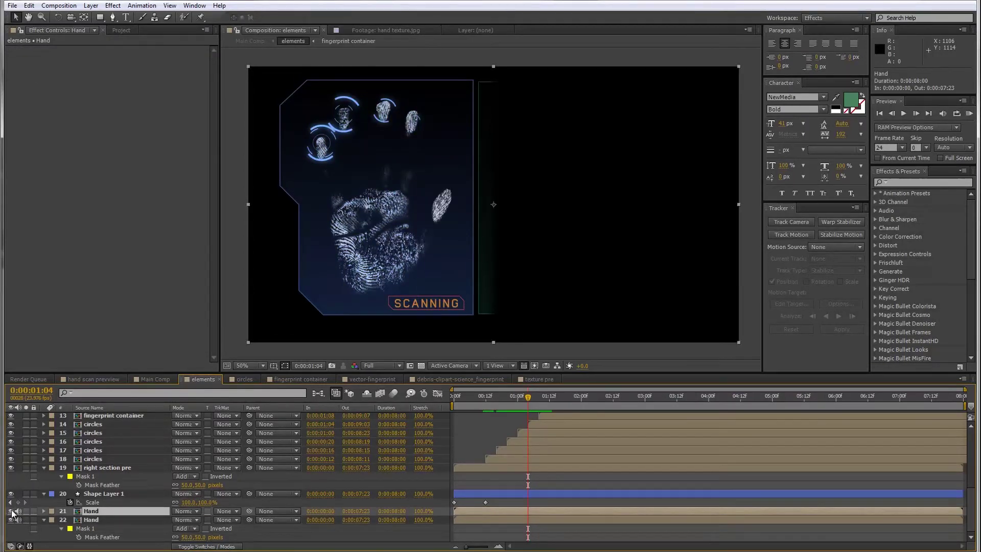
pyautogui.moveTo(480, 396); pyautogui.dragTo(549, 419)
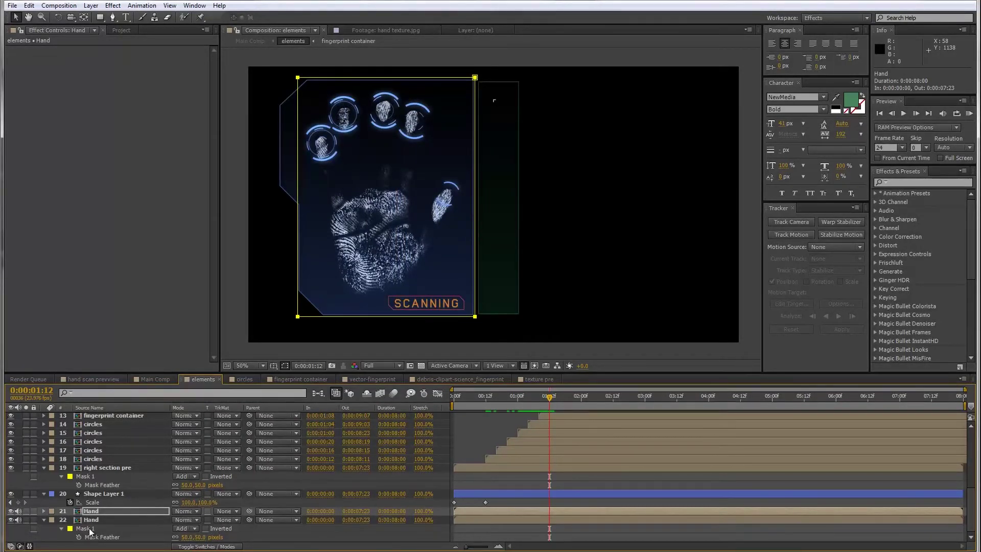
# - At 0:00:01:12, collapse the mask of Hand layer 21 to a thin strip beside the thumb and scrub through the sweep
pyautogui.press('m')
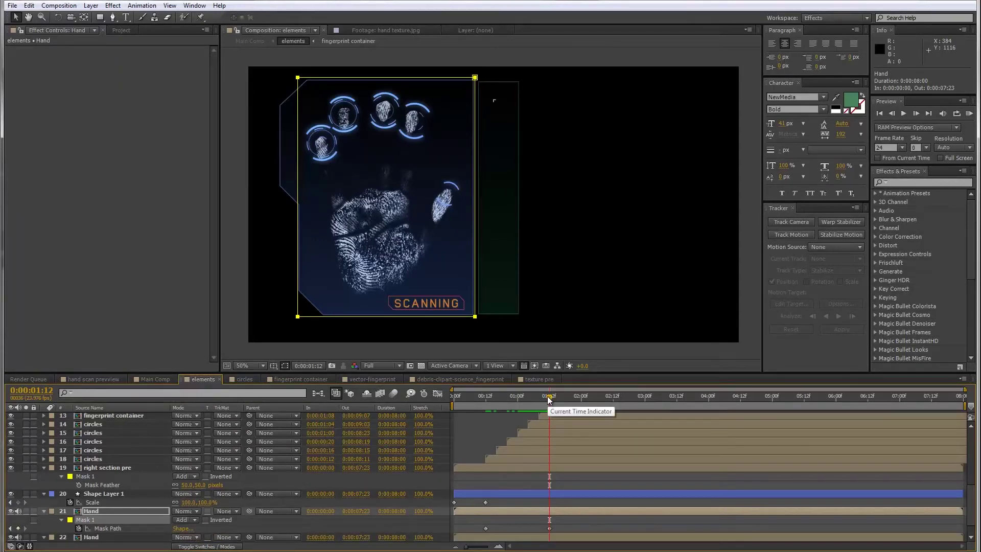
pyautogui.doubleClick(299, 197)
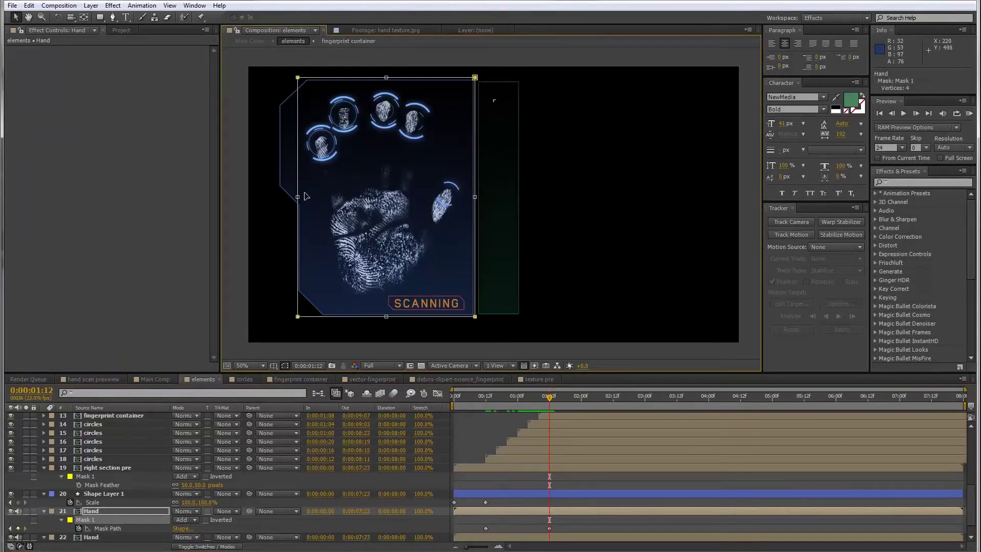
pyautogui.moveTo(296, 197); pyautogui.dragTo(456, 220)
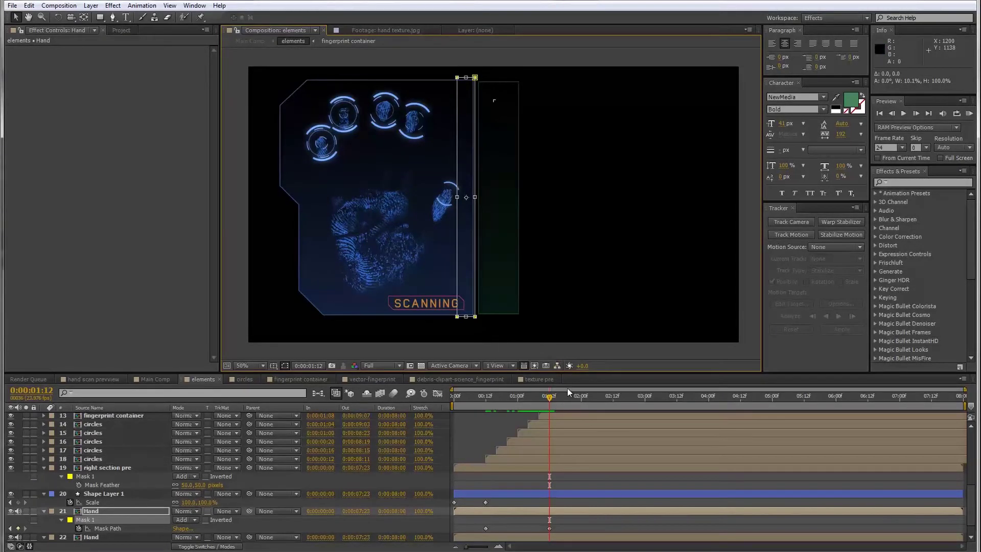
pyautogui.moveTo(549, 398); pyautogui.dragTo(532, 400)
pyautogui.moveTo(510, 401)
pyautogui.mouseDown()
pyautogui.moveTo(480, 400)
pyautogui.moveTo(526, 403)
pyautogui.mouseUp()
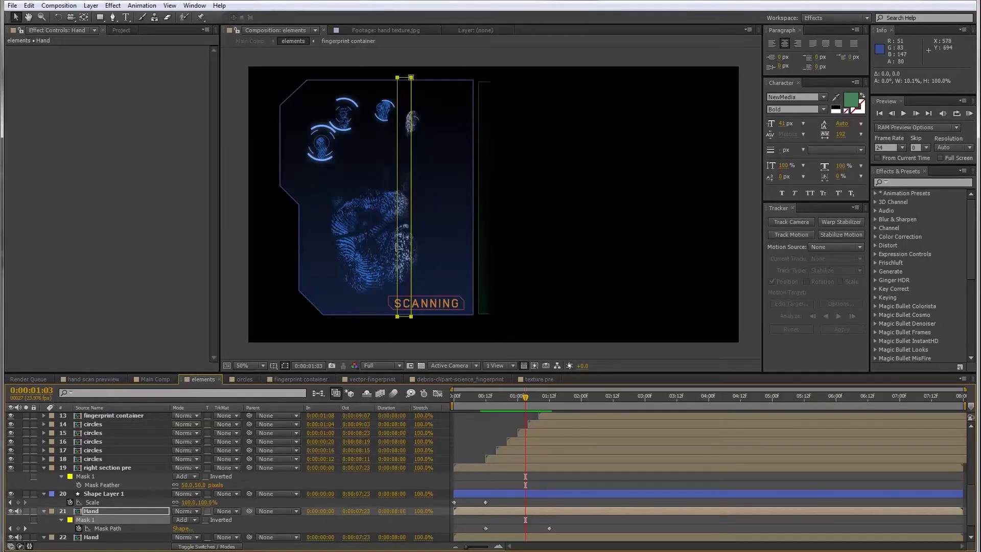
pyautogui.press('.')
pyautogui.moveTo(506, 406); pyautogui.dragTo(540, 412)
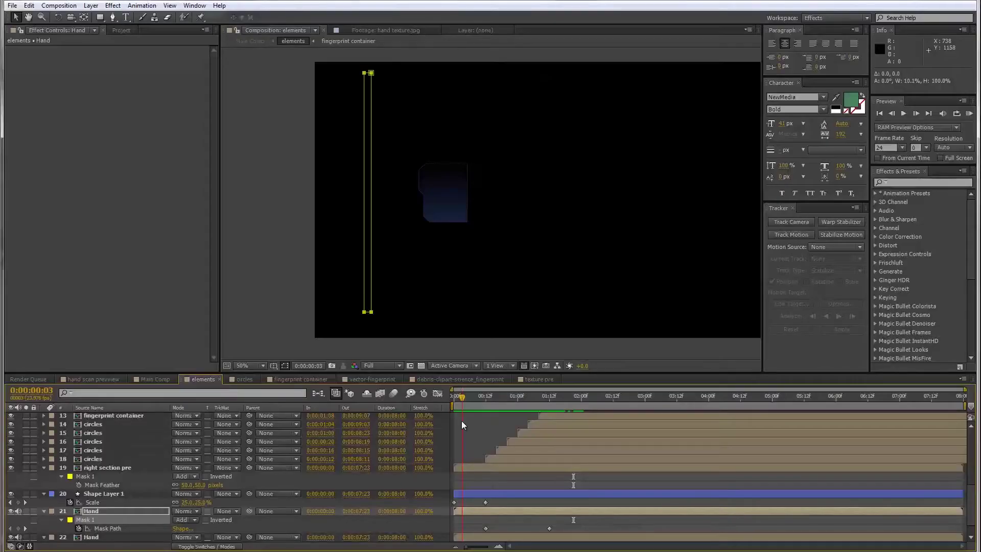
pyautogui.moveTo(486, 419); pyautogui.dragTo(571, 415)
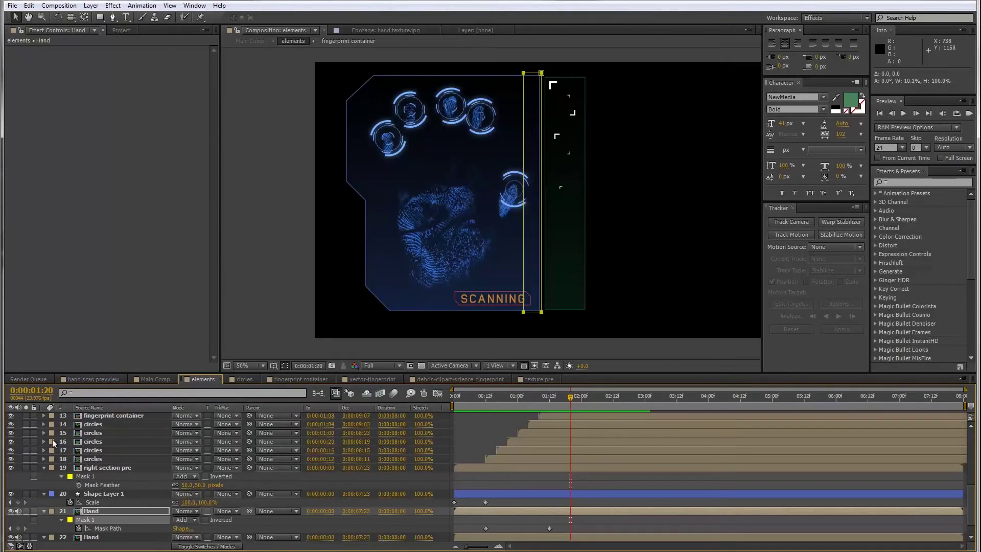
# - Rotate the circles on layer 17 to 62° and those on layer 16 to 205°
pyautogui.click(92, 451)
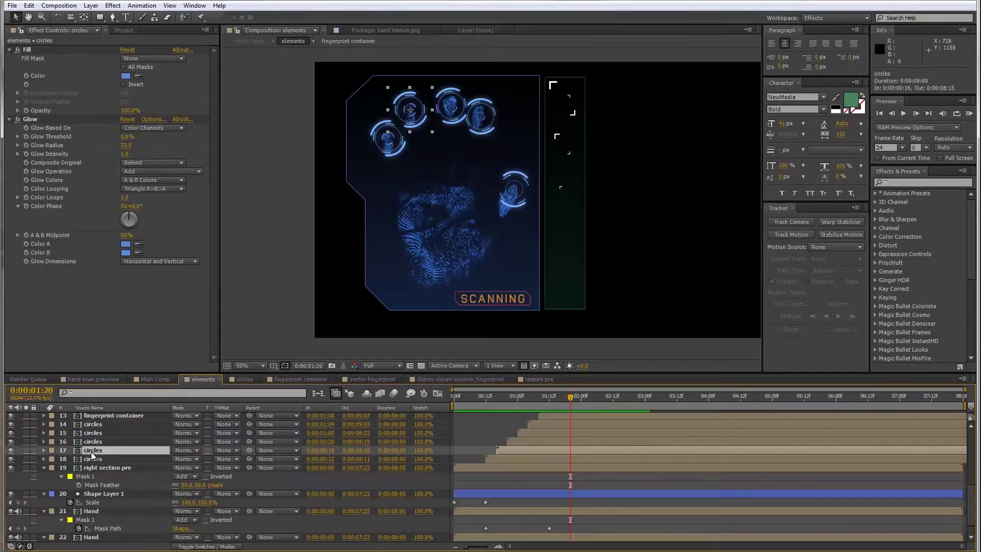
pyautogui.press('r')
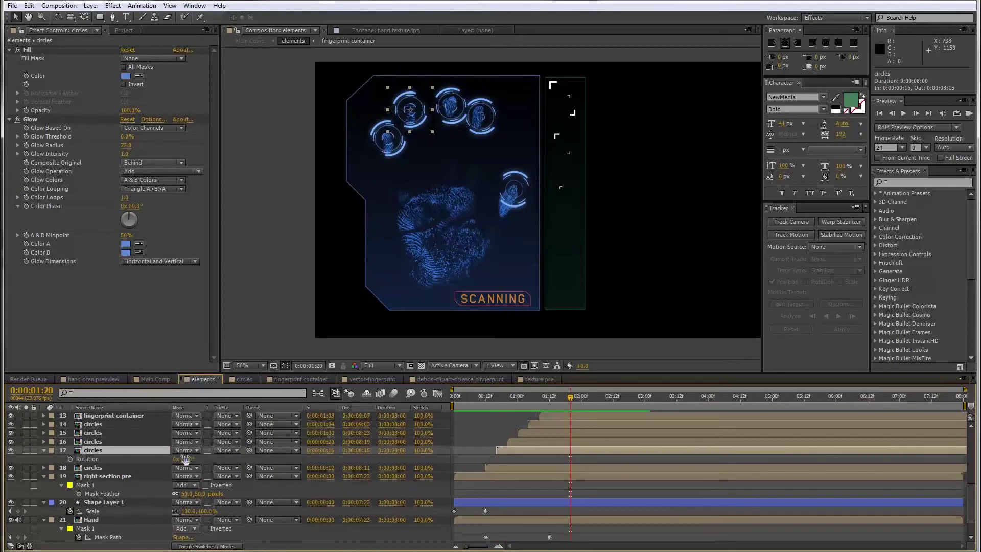
pyautogui.moveTo(185, 459); pyautogui.dragTo(295, 449)
pyautogui.click(89, 443)
pyautogui.press('r')
# - Rotate the thumb circles on layer 14 to 80°, turn the little-finger circles on layer 18, and scrub through the animation
pyautogui.click(132, 425)
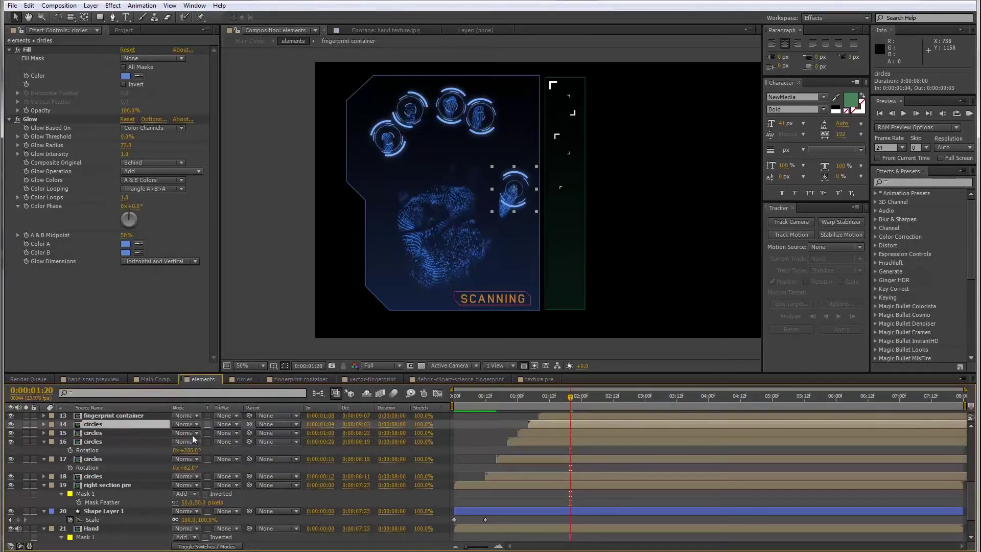
pyautogui.press('r')
pyautogui.moveTo(185, 433); pyautogui.dragTo(197, 432)
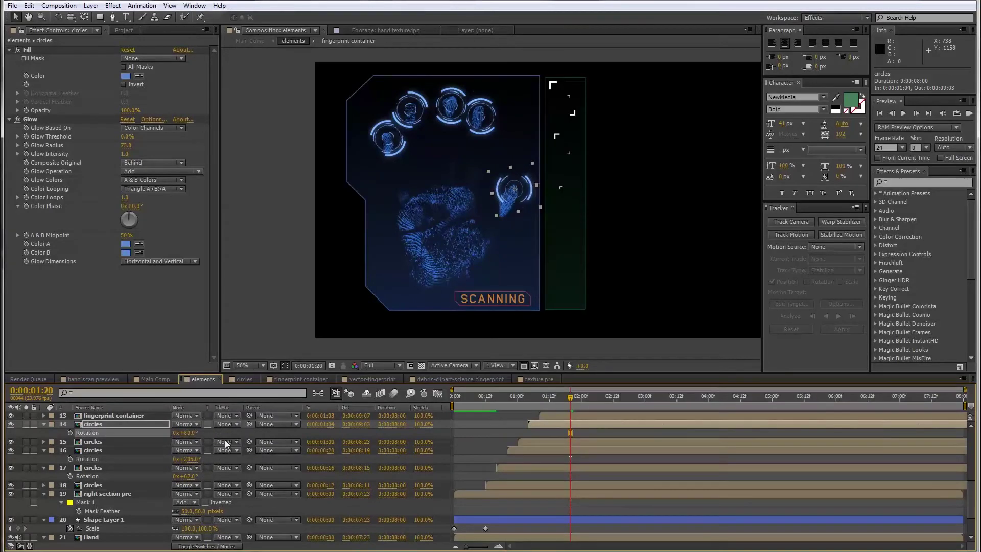
pyautogui.click(92, 485)
pyautogui.press('r')
pyautogui.moveTo(187, 495); pyautogui.dragTo(249, 494)
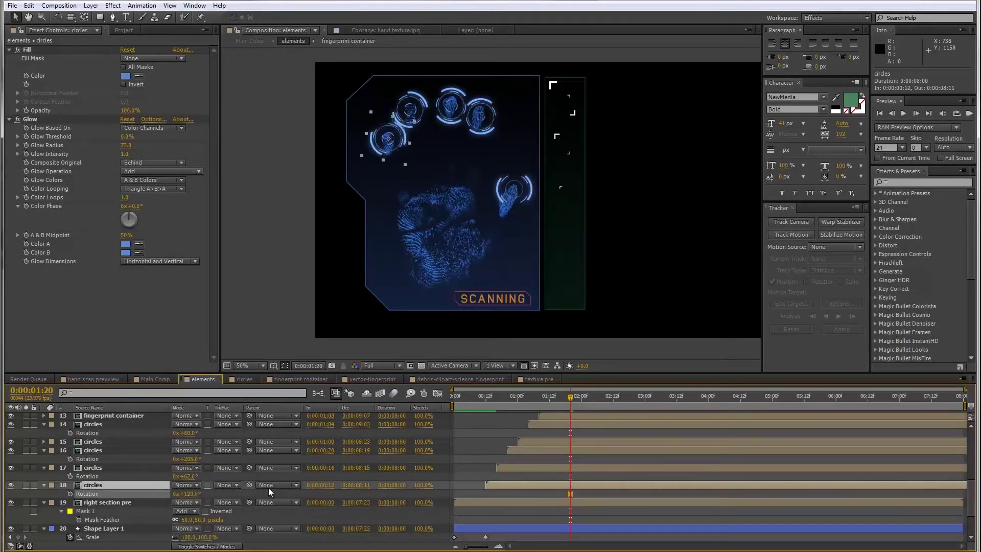
pyautogui.moveTo(570, 403); pyautogui.dragTo(675, 406)
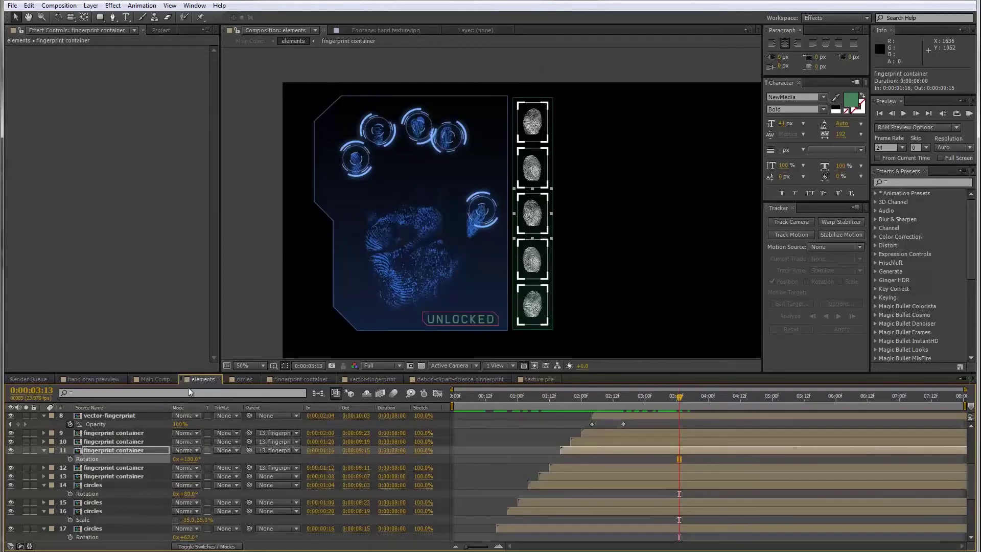
# - In Main Comp, shift the elements layer to start at 0:00:02:08 and scrub through its opening
pyautogui.click(154, 379)
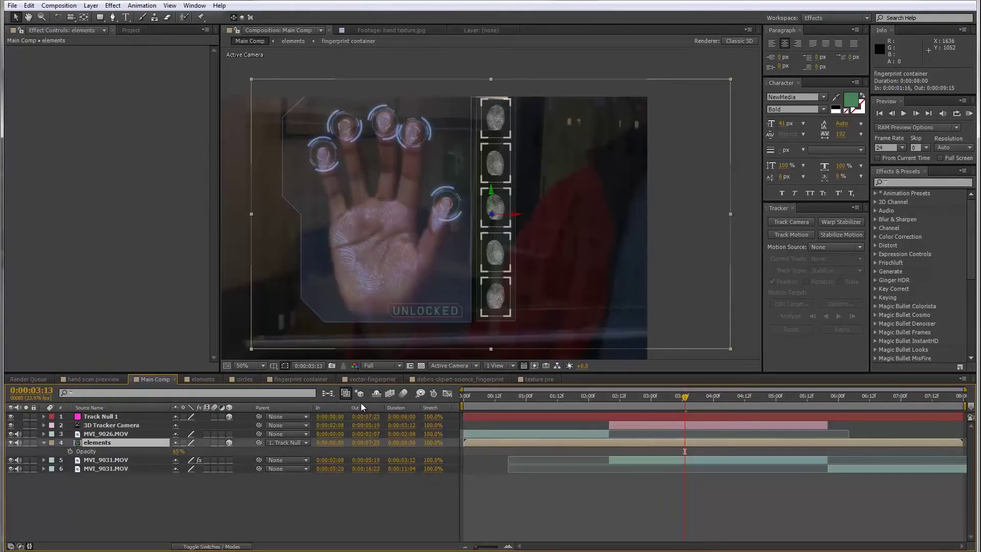
pyautogui.moveTo(672, 398); pyautogui.dragTo(608, 442)
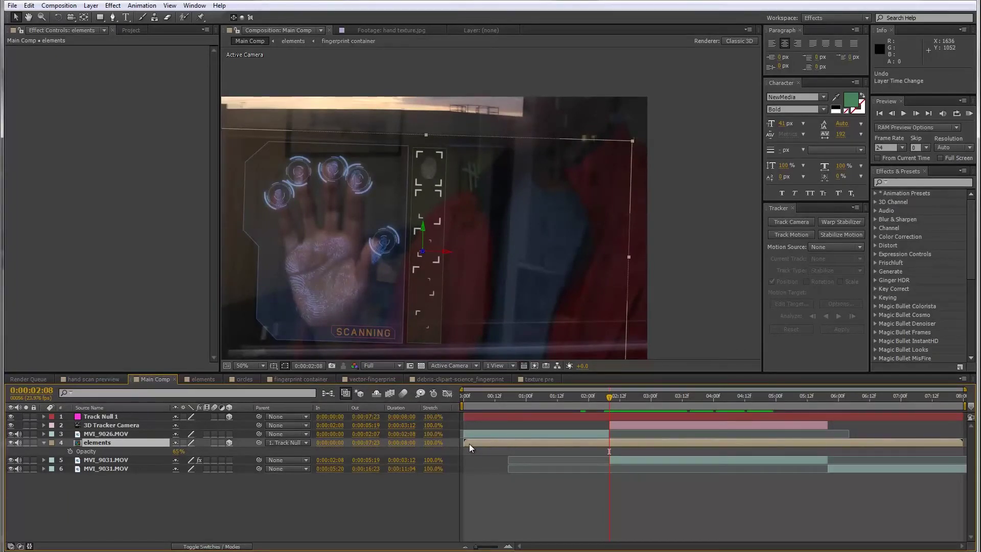
pyautogui.moveTo(469, 444); pyautogui.dragTo(615, 447)
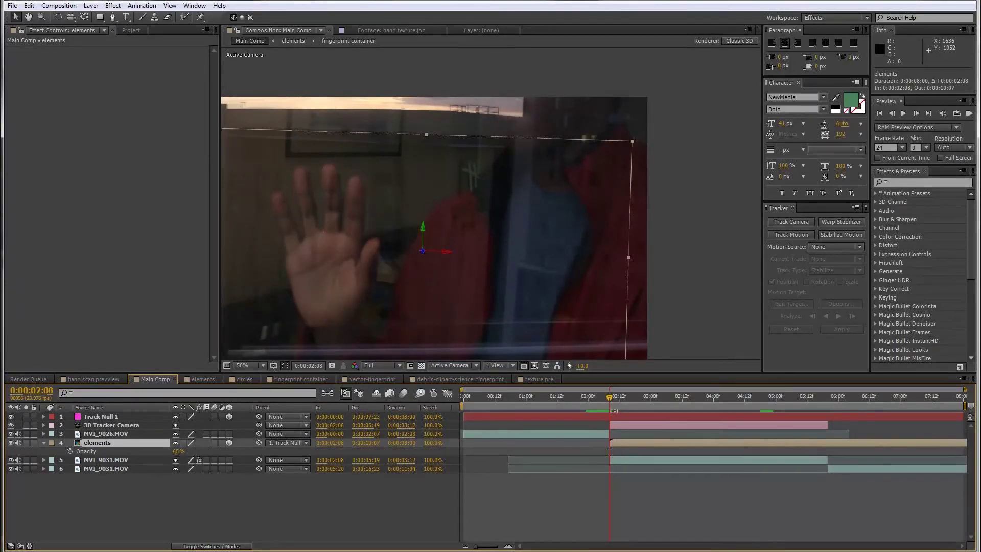
pyautogui.moveTo(609, 398); pyautogui.dragTo(659, 399)
# - Set the Main Comp work area from 0:00:02:00 to 0:00:06:01 and run a RAM preview
pyautogui.click(587, 412)
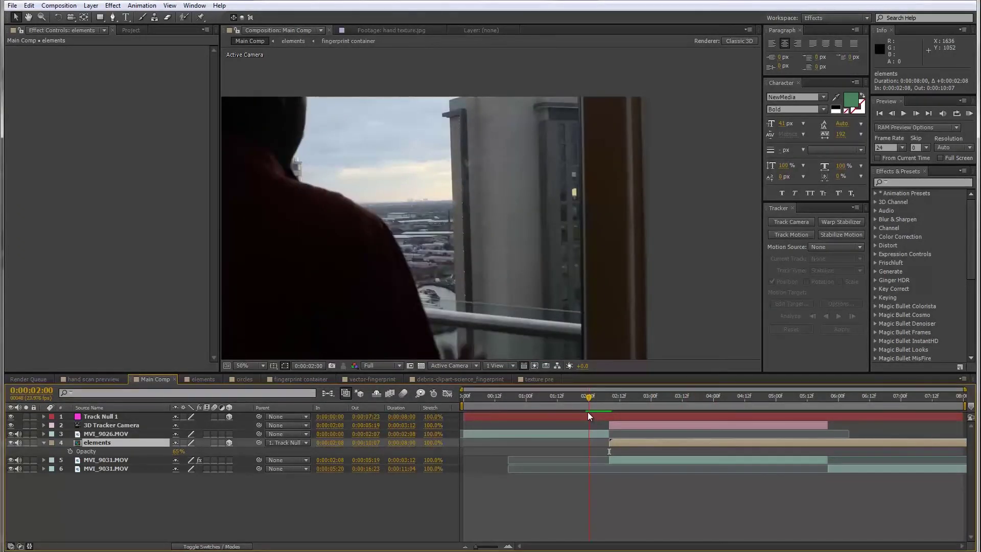
pyautogui.press('b')
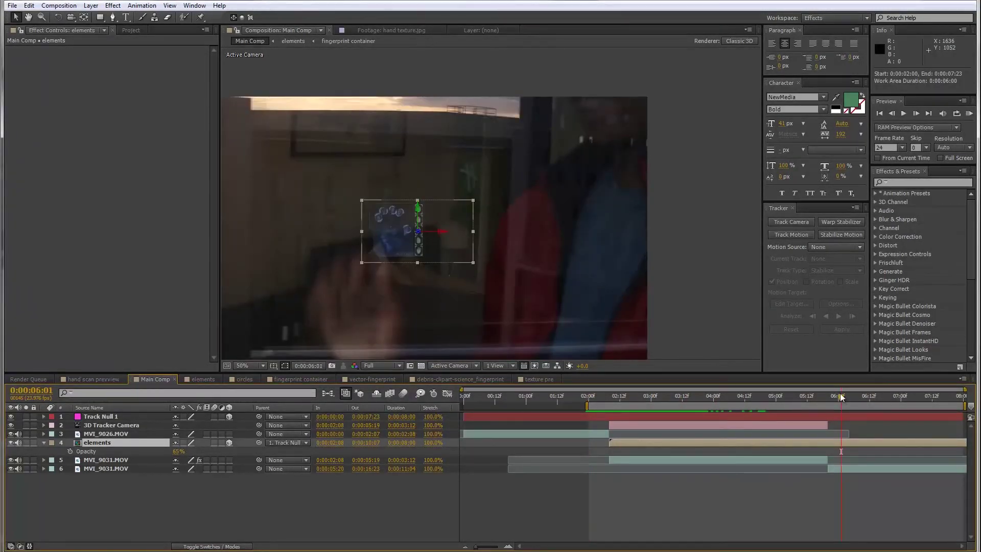
pyautogui.press('n')
pyautogui.click(968, 114)
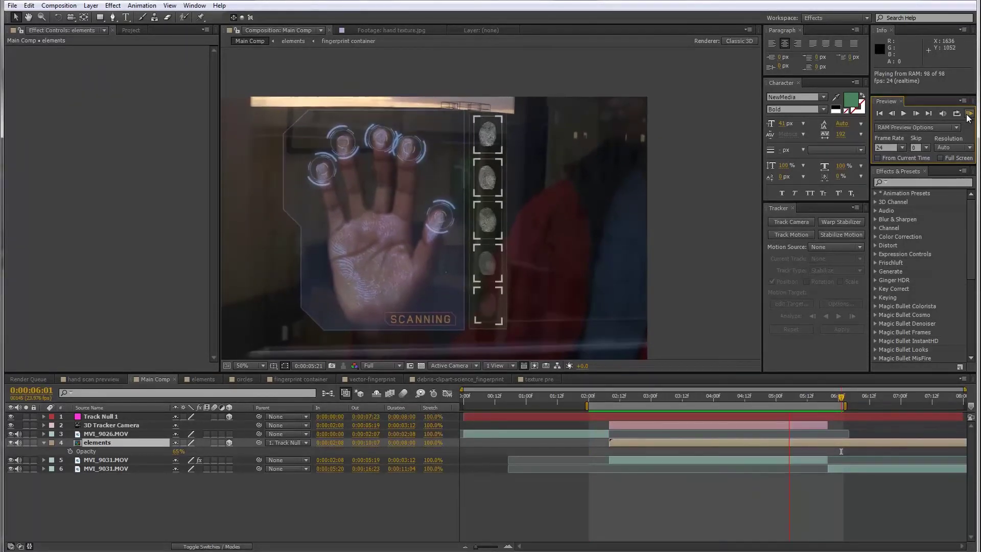
# - Keyframe the elements layer's Opacity at 1% at 0:00:05:20
pyautogui.click(826, 406)
pyautogui.moveTo(826, 406); pyautogui.dragTo(830, 404)
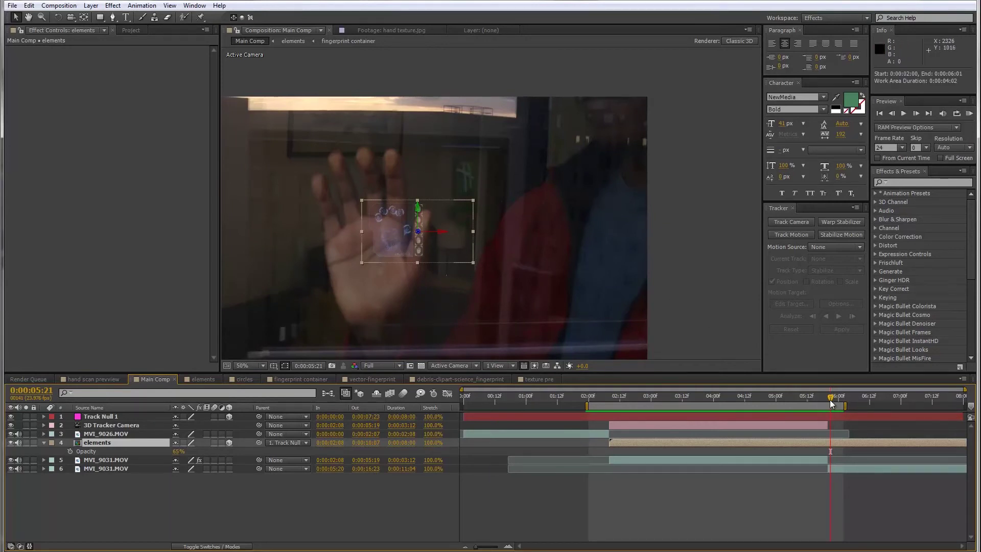
pyautogui.moveTo(830, 404); pyautogui.dragTo(828, 403)
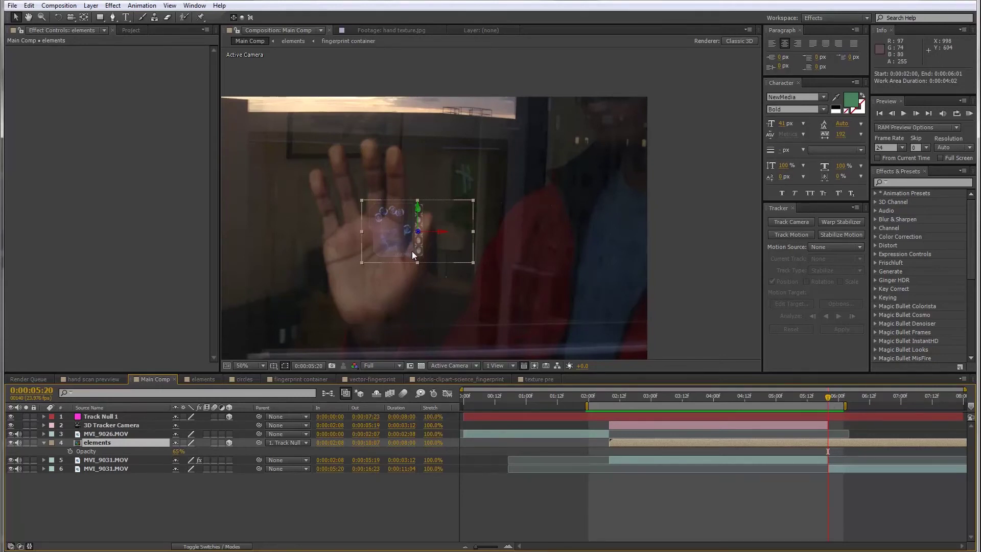
pyautogui.click(72, 451)
pyautogui.moveTo(177, 456); pyautogui.dragTo(143, 456)
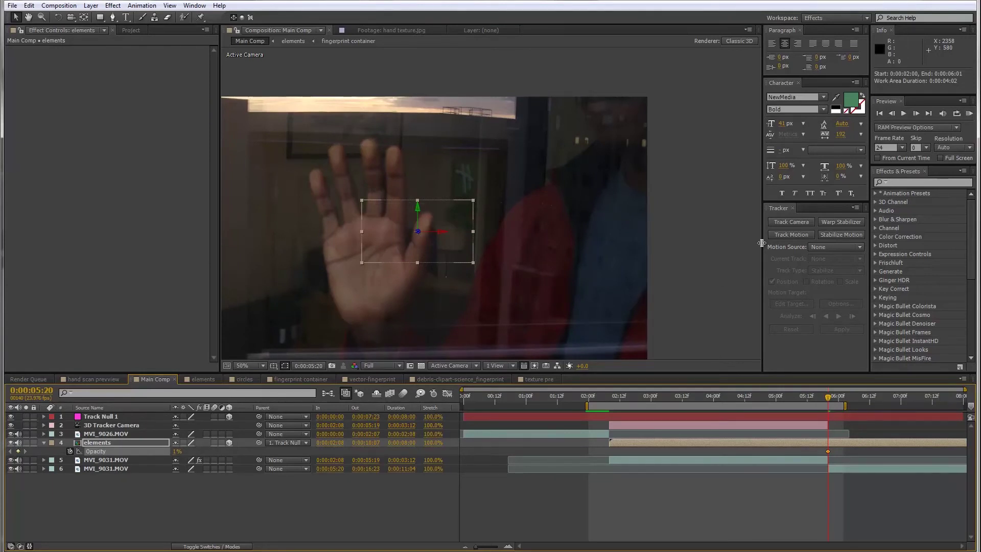
# - Keyframe a flicker in the elements layer's Opacity, 100% at 0:00:05:18, 0% at 0:00:05:16 and 100% at 0:00:05:14, and RAM preview it
pyautogui.press('pageup')
pyautogui.press('pageup')
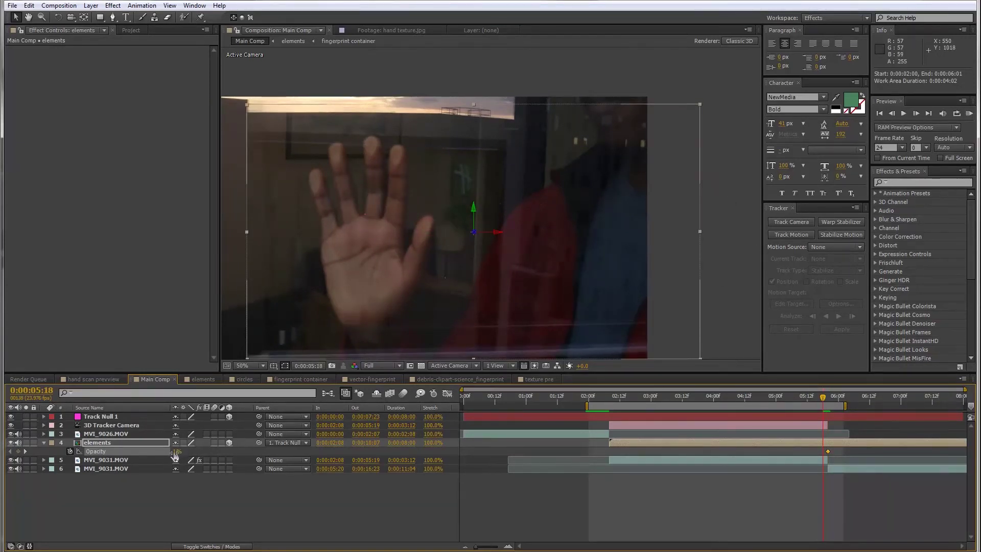
pyautogui.moveTo(174, 451); pyautogui.dragTo(341, 439)
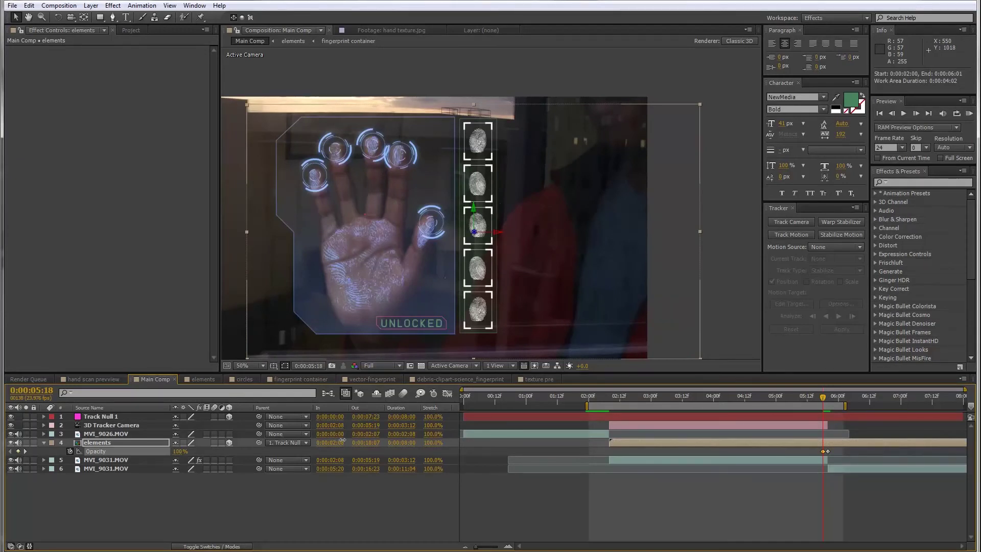
pyautogui.press('pageup')
pyautogui.press('pageup')
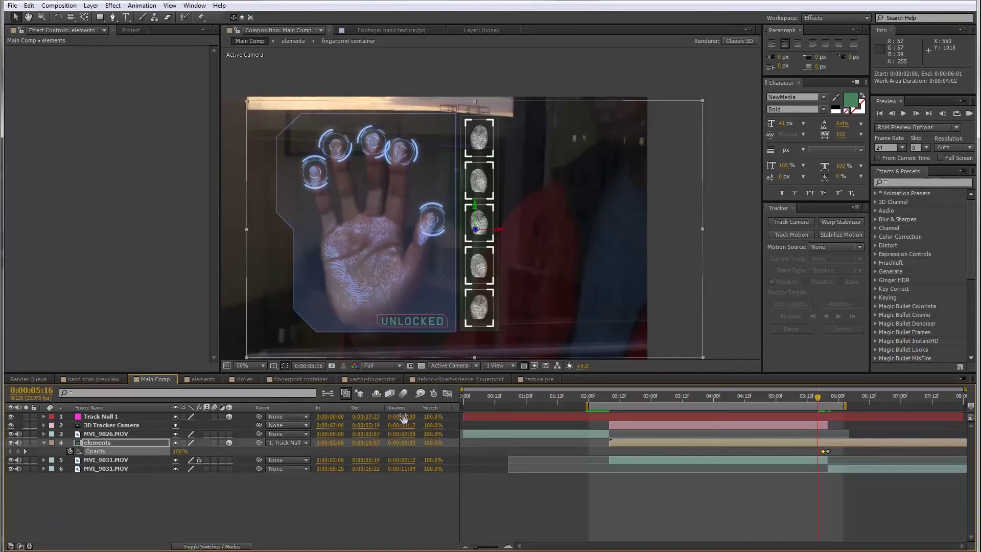
pyautogui.moveTo(177, 452); pyautogui.dragTo(20, 452)
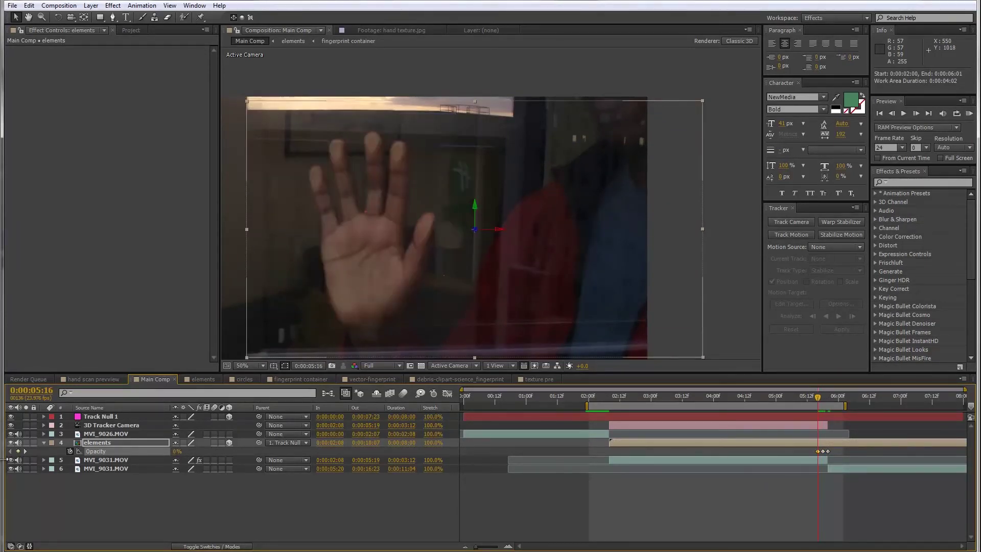
pyautogui.press('pageup')
pyautogui.press('pageup')
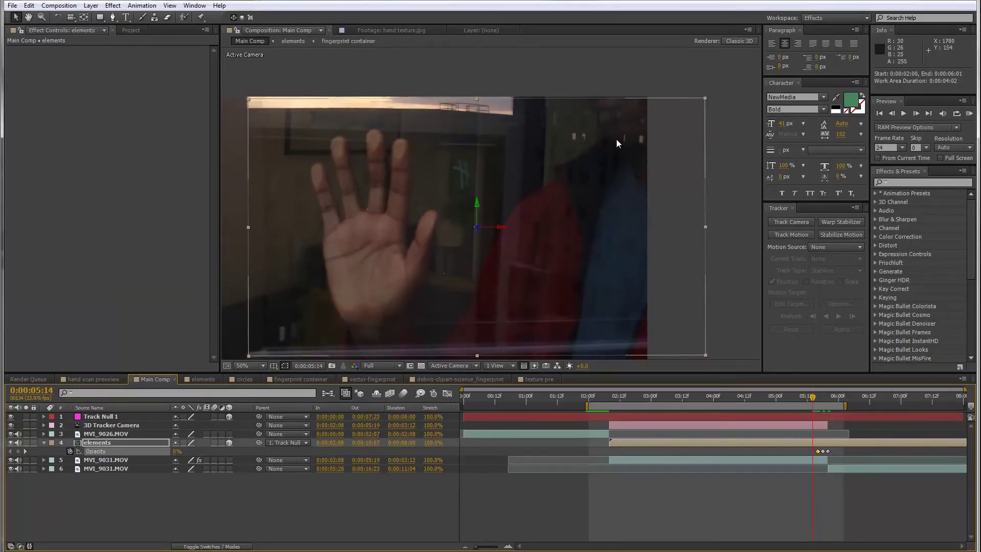
pyautogui.moveTo(174, 452); pyautogui.dragTo(976, 157)
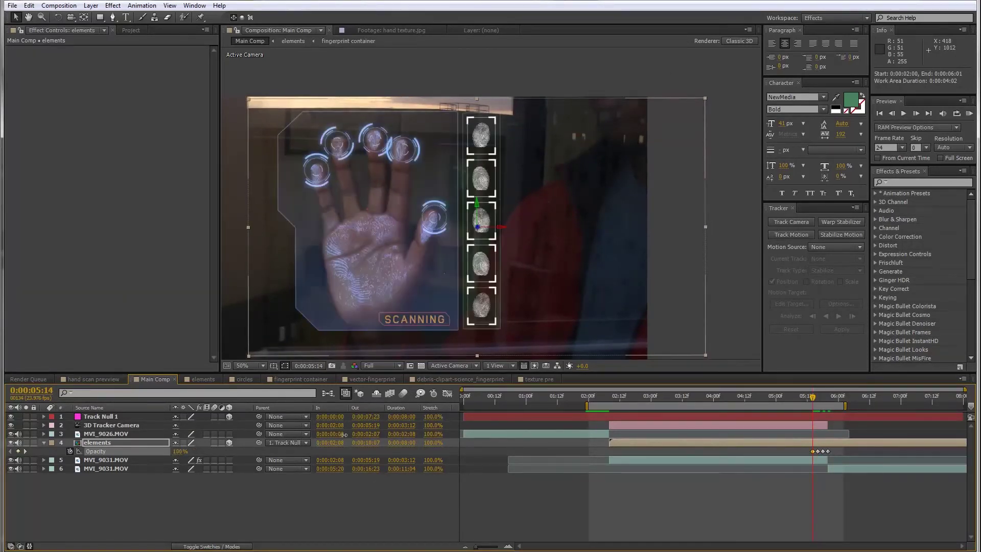
pyautogui.click(969, 113)
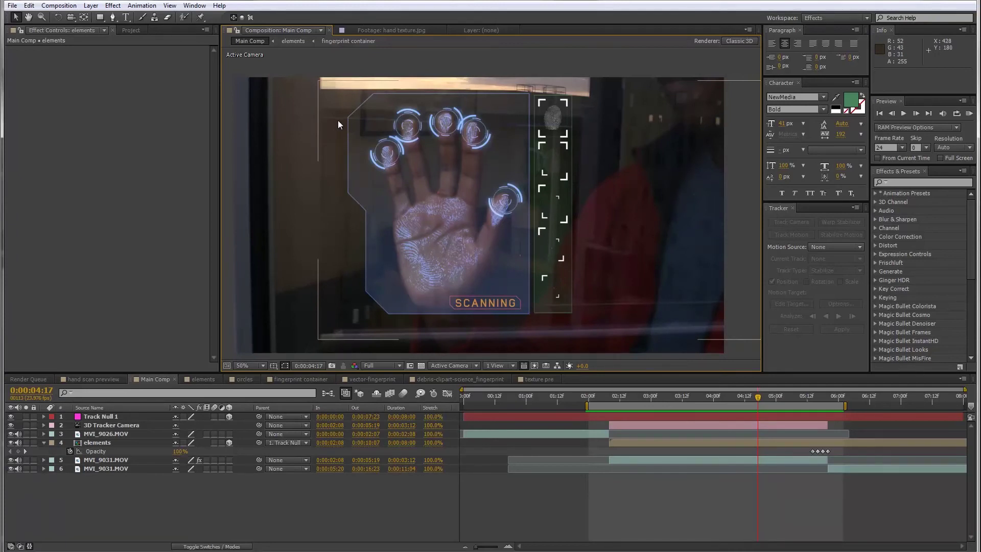
# - Examine how the fingertip circles, handprint and fingerprint containers blend with the footage at 0:00:04:17
pyautogui.press('.')
pyautogui.moveTo(336, 117); pyautogui.dragTo(371, 142)
pyautogui.scroll(-5, 358, 93)
pyautogui.scroll(2, 362, 67)
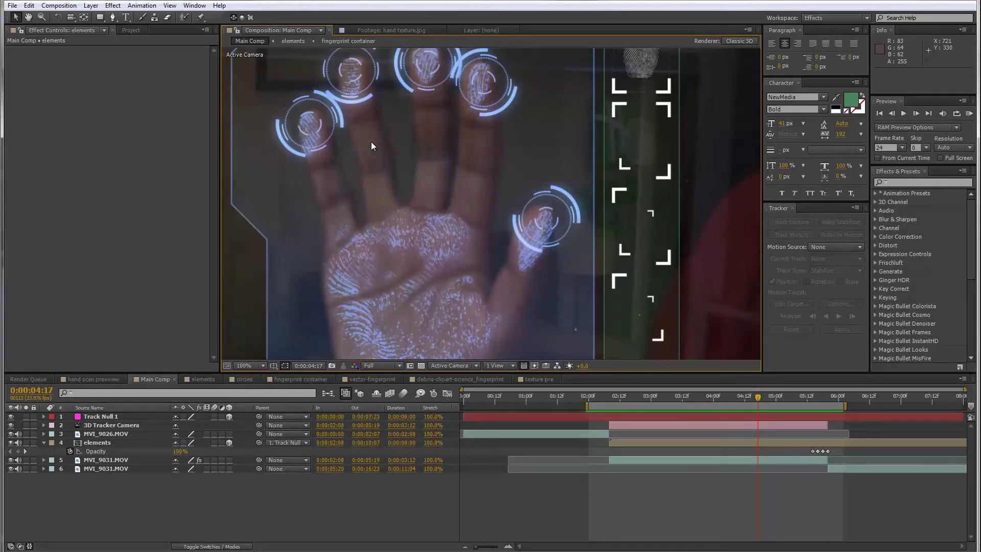
pyautogui.press(',')
pyautogui.moveTo(464, 163); pyautogui.dragTo(379, 145)
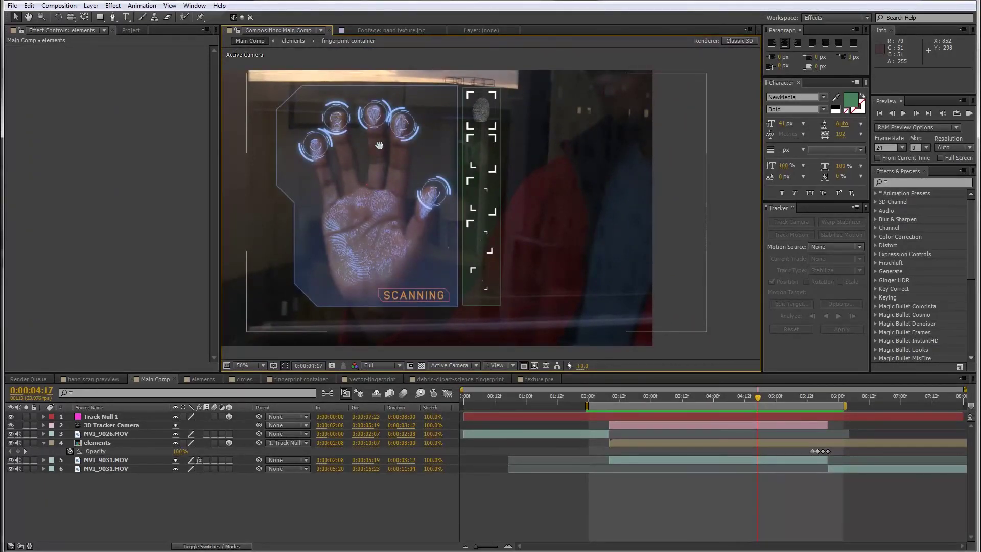
pyautogui.moveTo(379, 146); pyautogui.dragTo(405, 151)
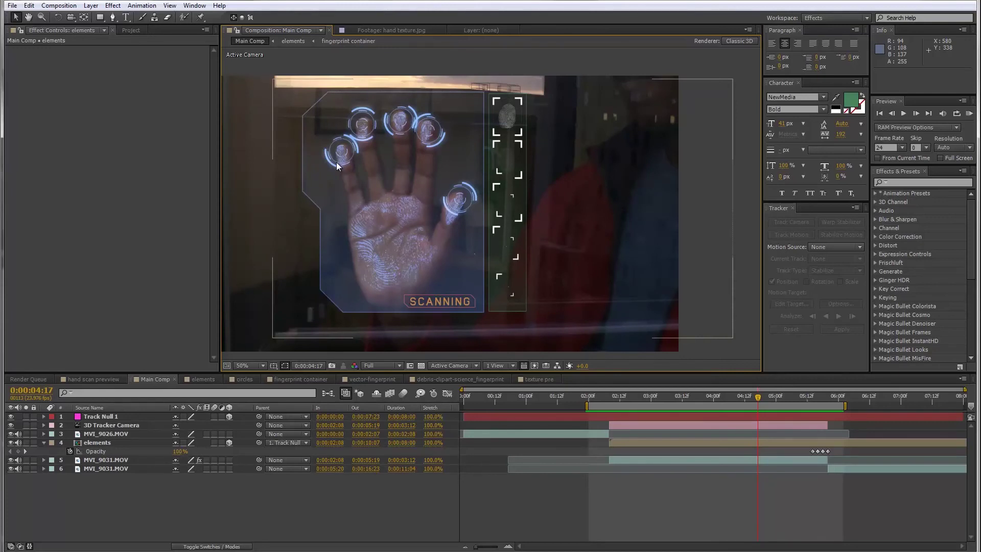
pyautogui.scroll(2, 297, 161)
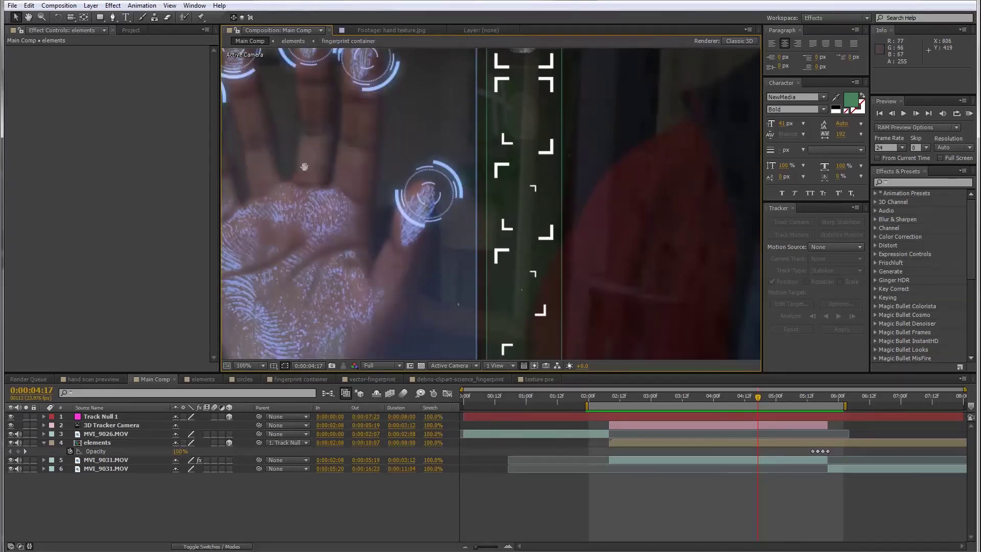
pyautogui.moveTo(300, 167); pyautogui.dragTo(426, 254)
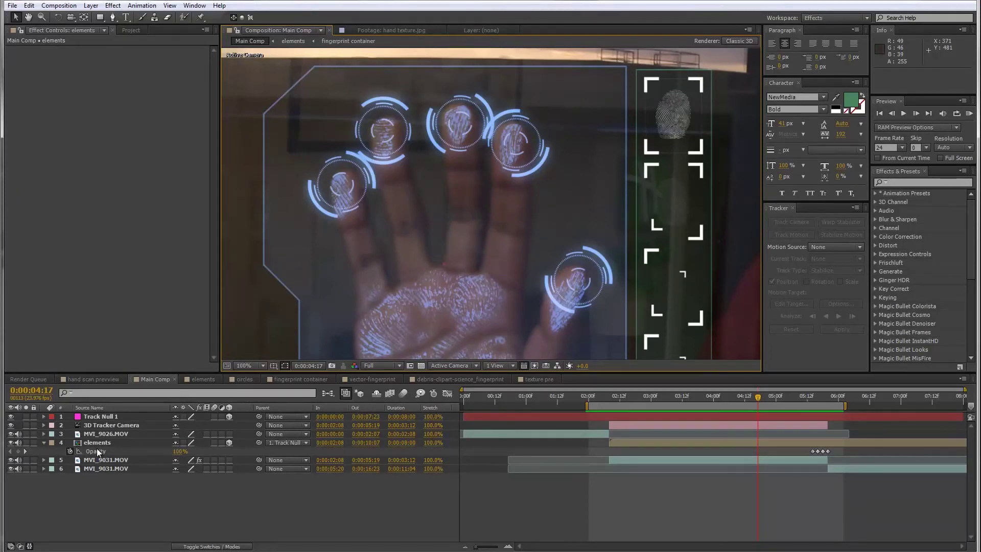
# - Apply a Gaussian Blur effect to the elements layer with Blurriness 3
pyautogui.rightClick(111, 443)
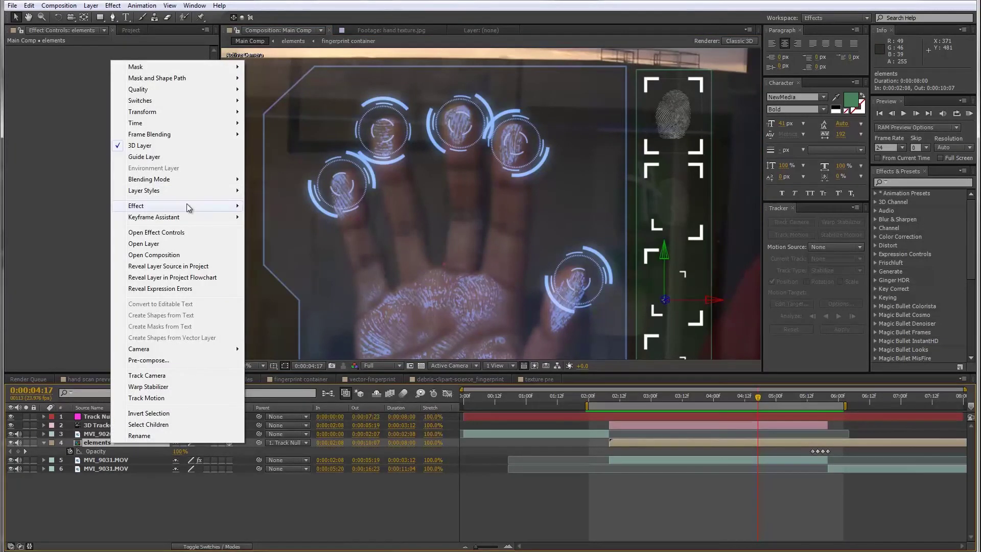
pyautogui.moveTo(186, 203)
pyautogui.moveTo(276, 211)
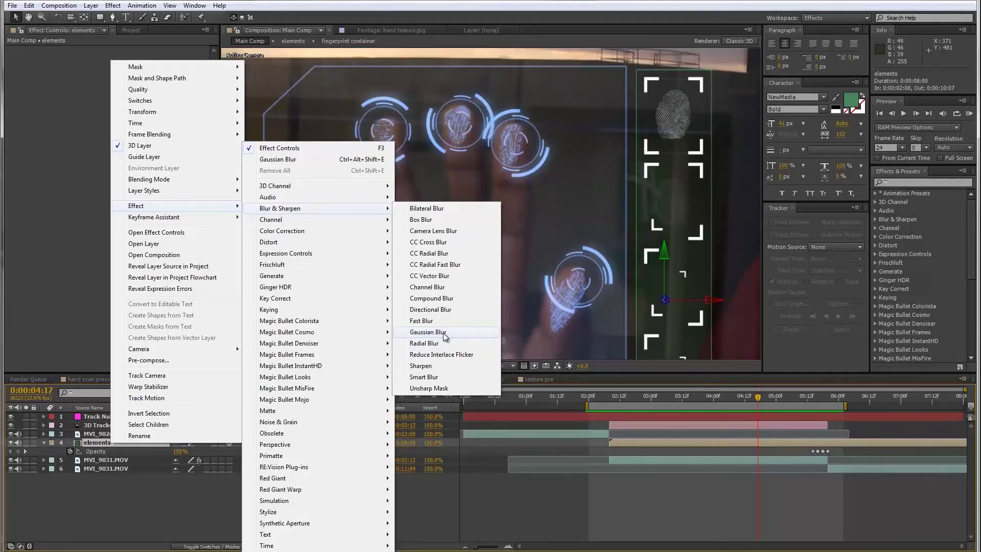
pyautogui.click(427, 332)
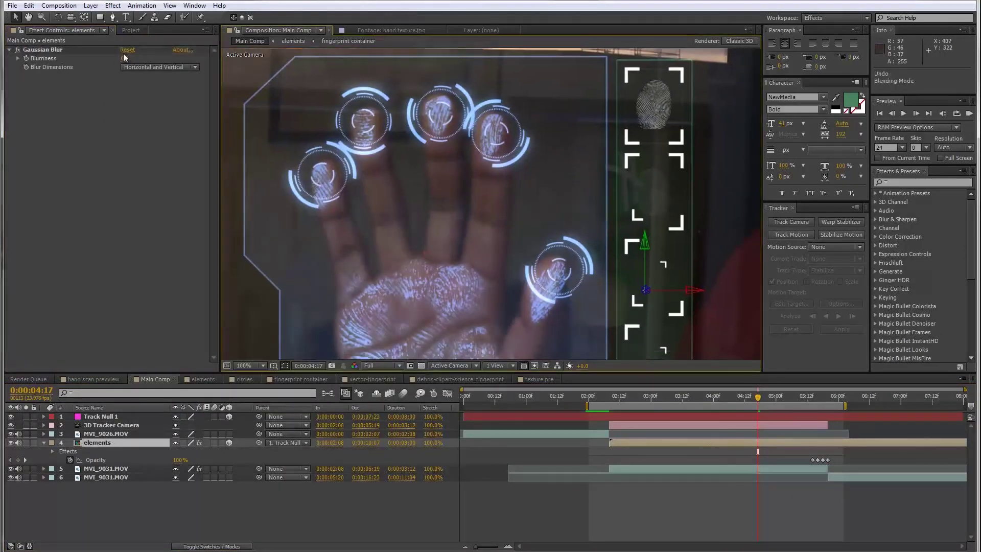
pyautogui.click(124, 58)
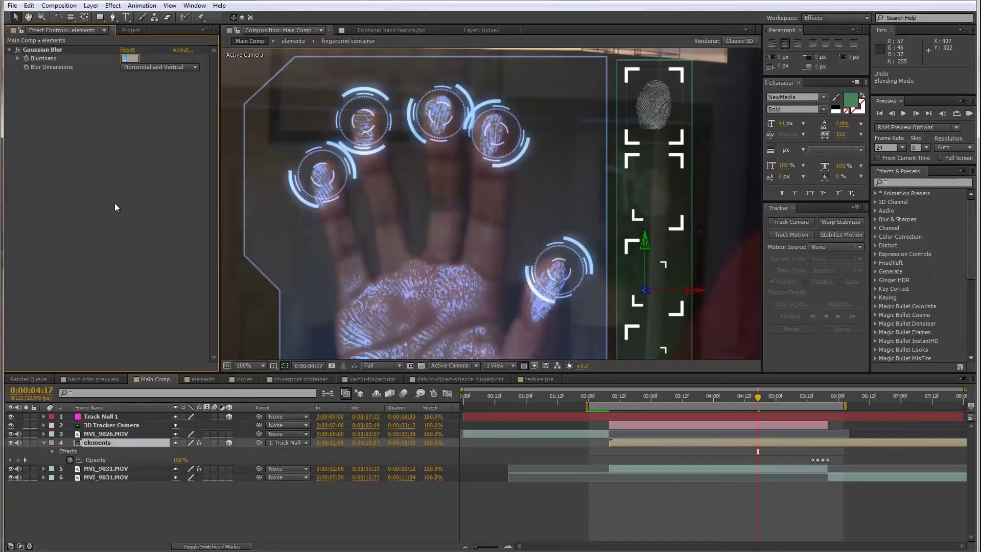
pyautogui.write('3')
pyautogui.press('Return')
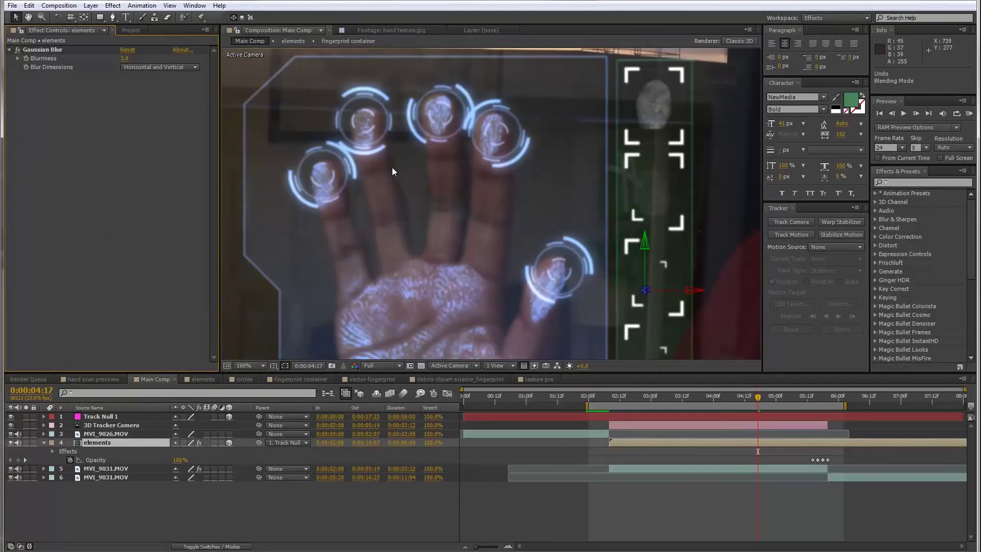
pyautogui.press('space')
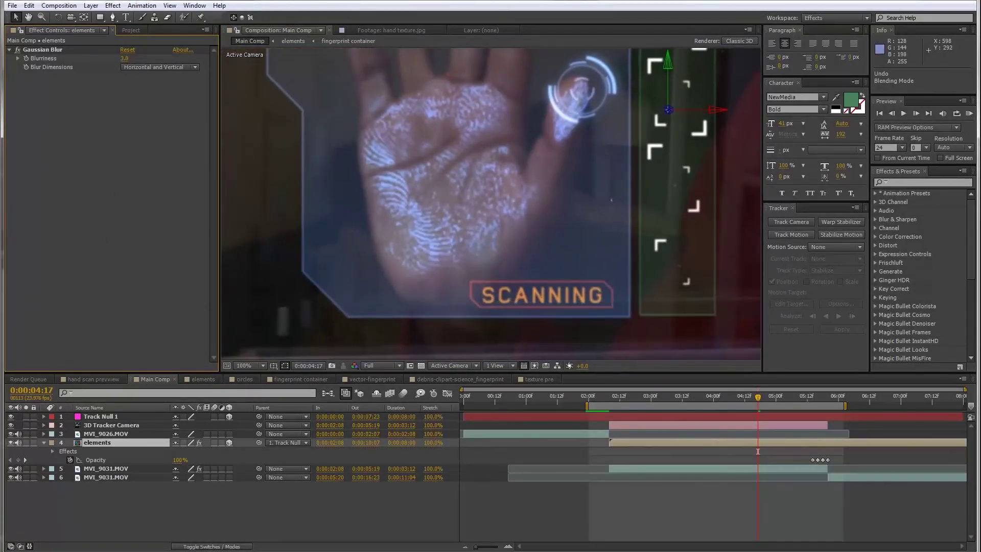
pyautogui.scroll(-2, 335, 130)
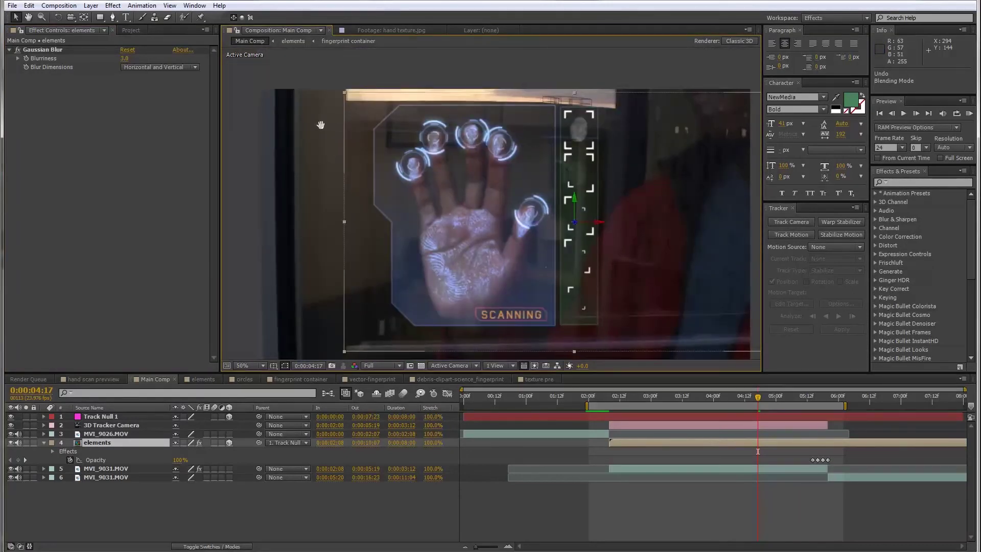
# - Soften the elements layer's flicker by setting its Opacity keyframe at 0:00:05:14 to 60% and lowering the one at 0:00:05:18
pyautogui.moveTo(738, 400); pyautogui.dragTo(813, 404)
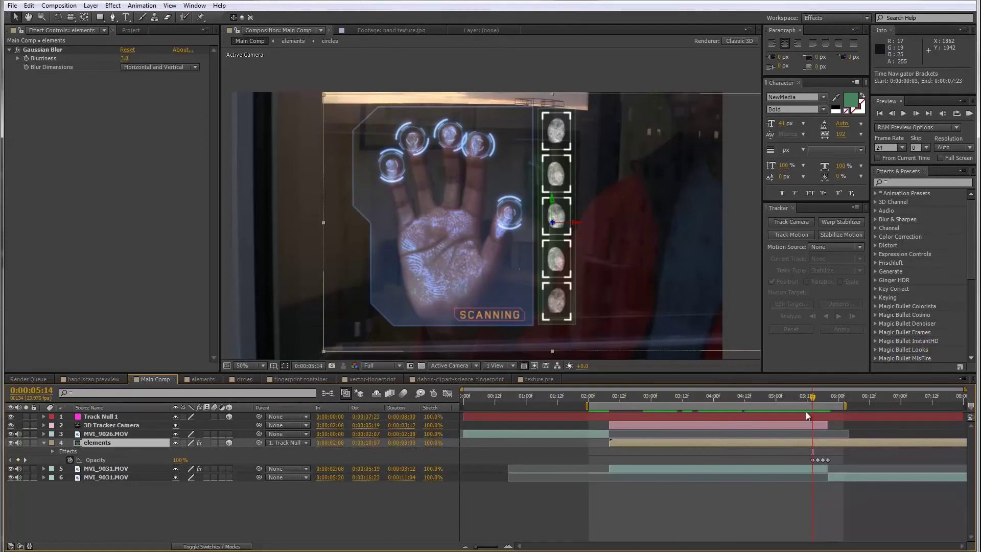
pyautogui.click(179, 459)
pyautogui.write('60')
pyautogui.press('Return')
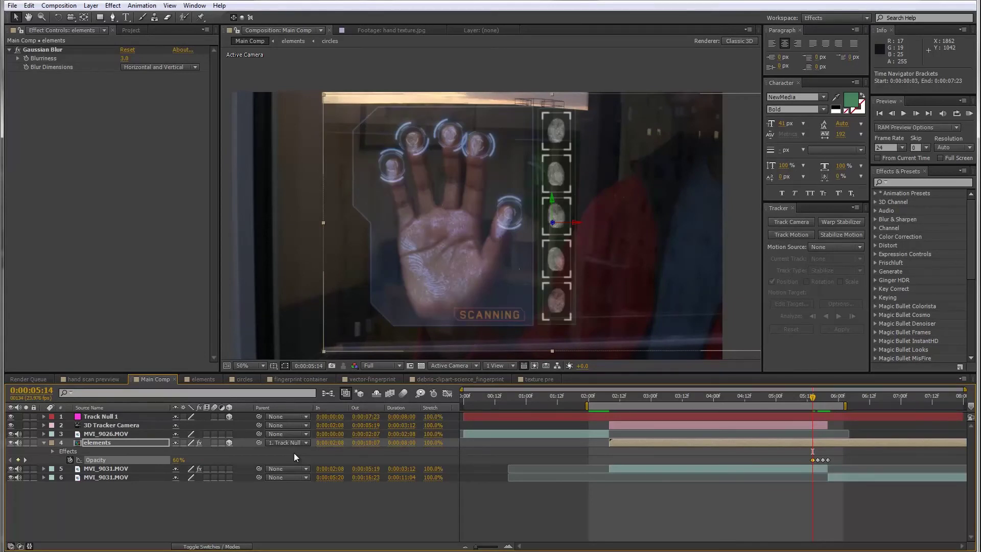
pyautogui.click(825, 406)
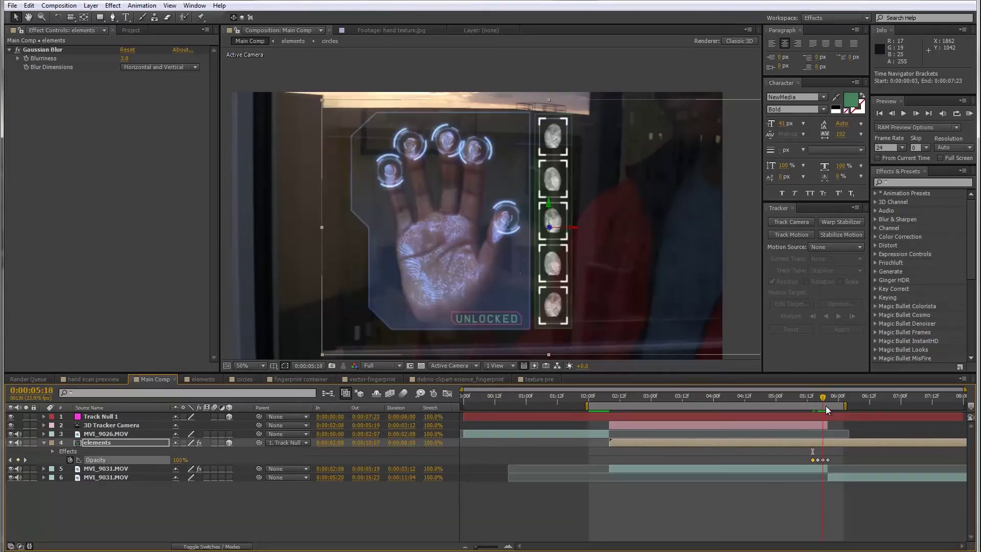
pyautogui.click(180, 460)
pyautogui.press('Return')
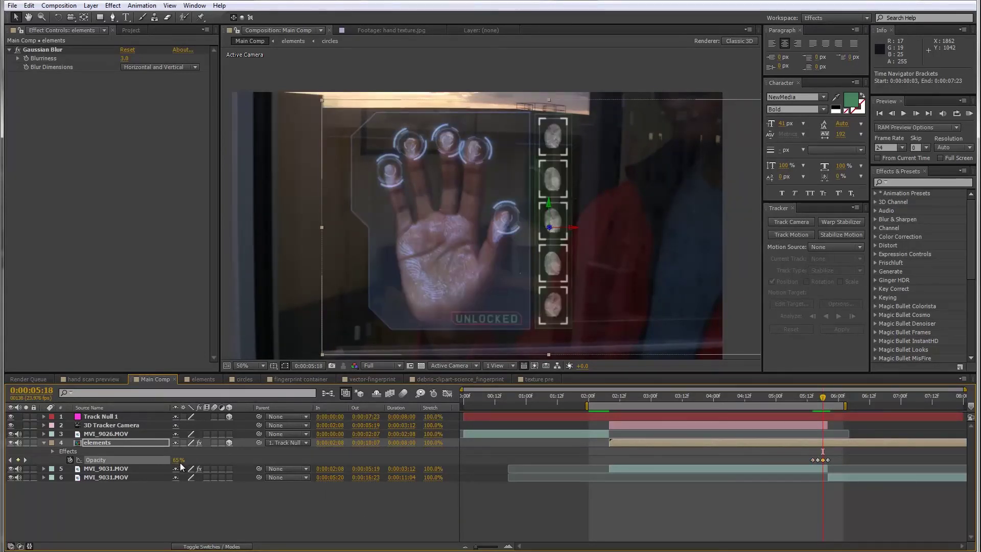
# - Add an adjustment layer at the top of Main Comp and apply the Levels effect to it
pyautogui.moveTo(823, 396); pyautogui.dragTo(787, 408)
pyautogui.rightClick(211, 507)
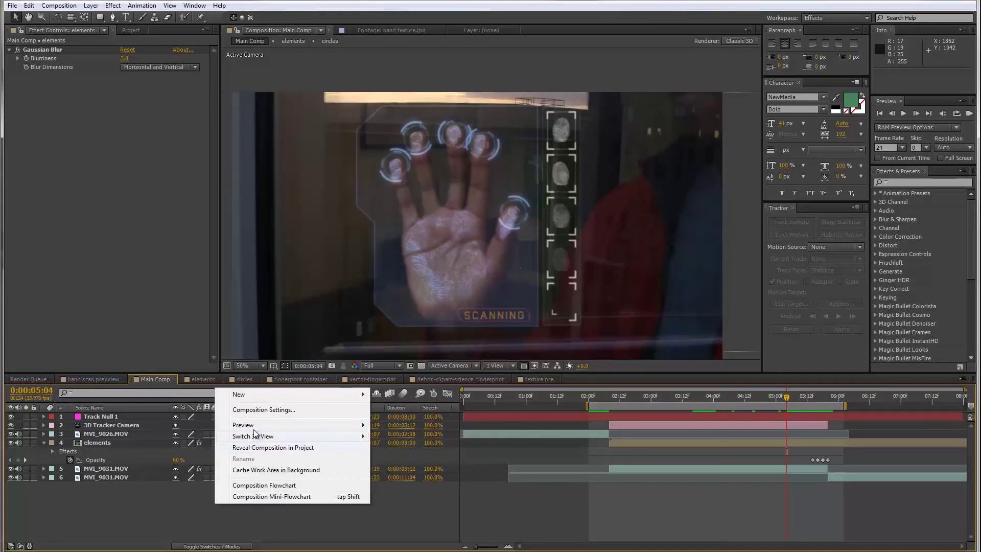
pyautogui.moveTo(256, 394)
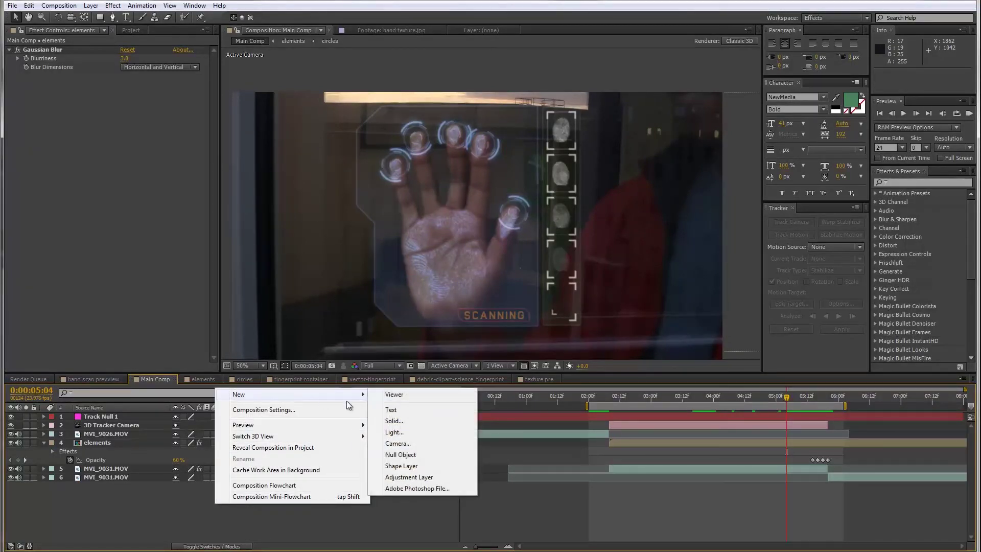
pyautogui.click(424, 465)
pyautogui.rightClick(120, 417)
pyautogui.moveTo(221, 185)
pyautogui.moveTo(312, 231)
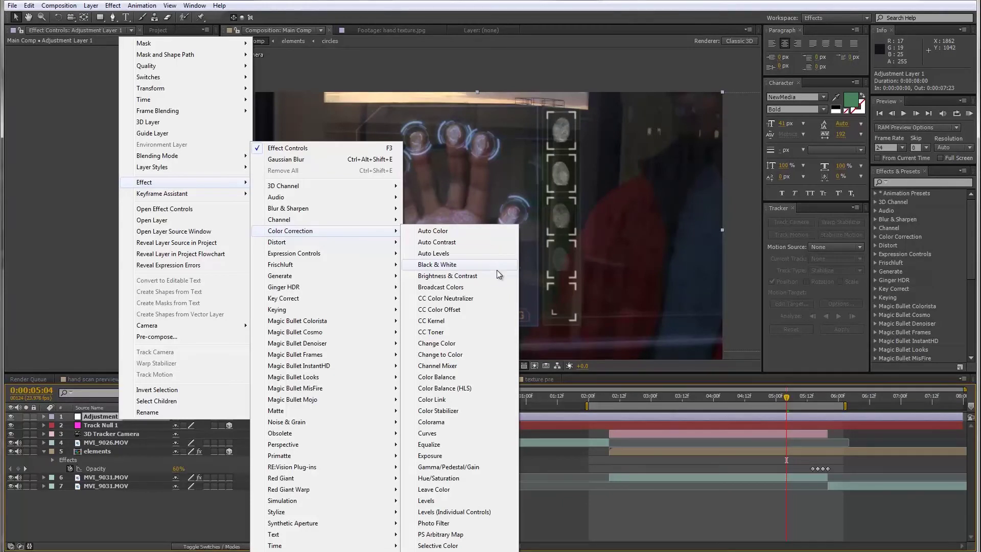
pyautogui.click(437, 502)
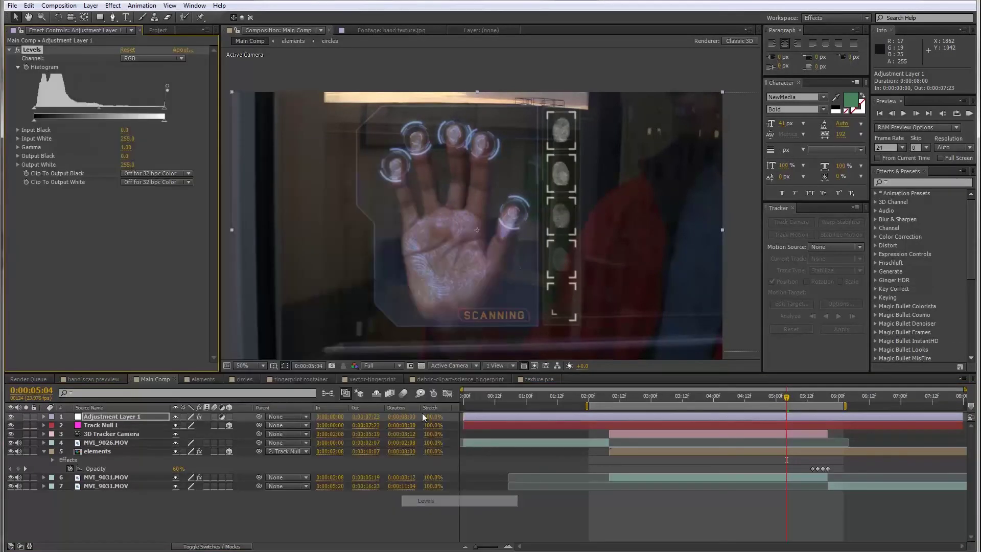
# - Set the adjustment layer's Levels to Input White 227, Input Black 7 and Gamma 0.87, and compare the image with and without it
pyautogui.moveTo(166, 110); pyautogui.dragTo(149, 110)
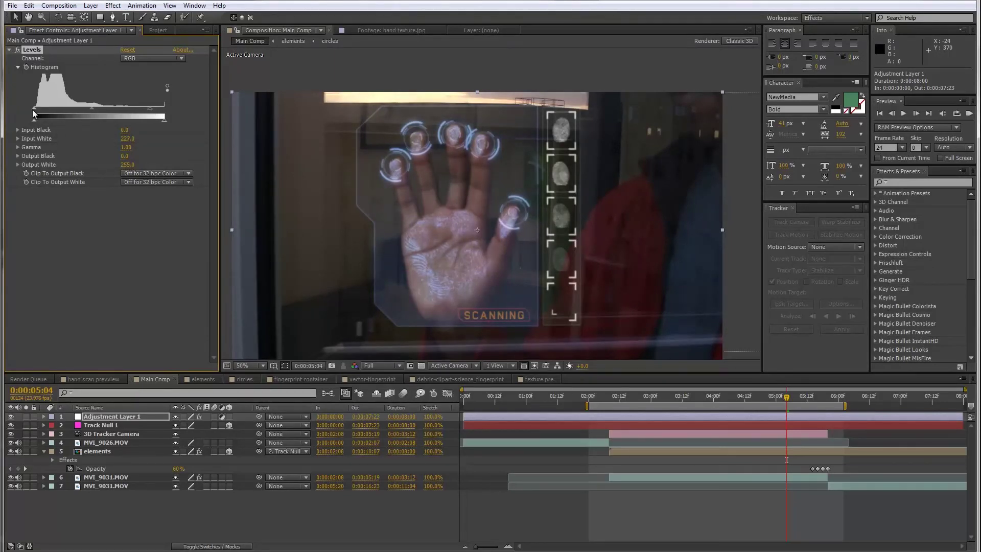
pyautogui.moveTo(34, 109); pyautogui.dragTo(98, 109)
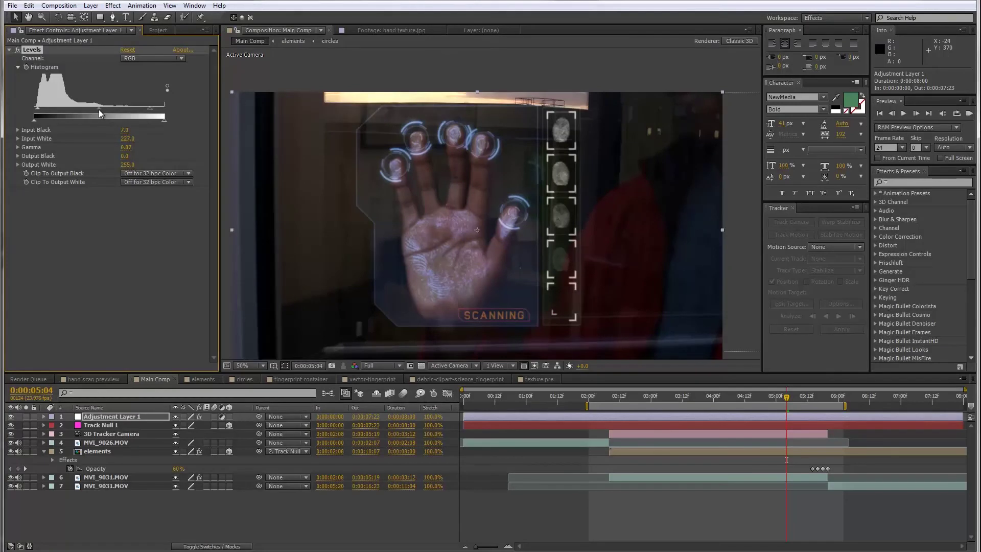
pyautogui.click(19, 49)
pyautogui.click(19, 50)
pyautogui.click(19, 50)
pyautogui.click(19, 50)
# - Apply Color Balance to the adjustment layer with Shadow Red Balance -10 and Shadow Blue Balance 20
pyautogui.rightClick(121, 415)
pyautogui.moveTo(195, 178)
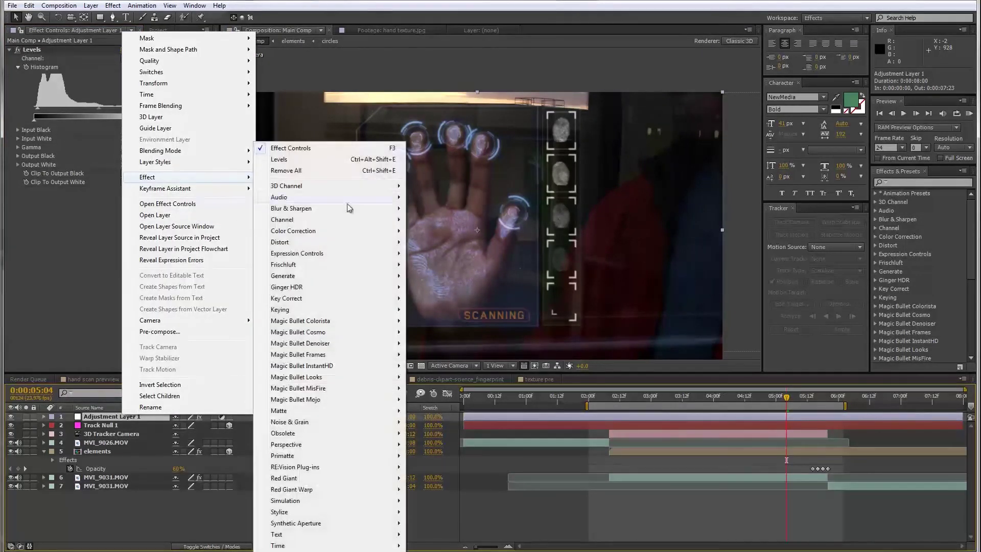
pyautogui.moveTo(335, 232)
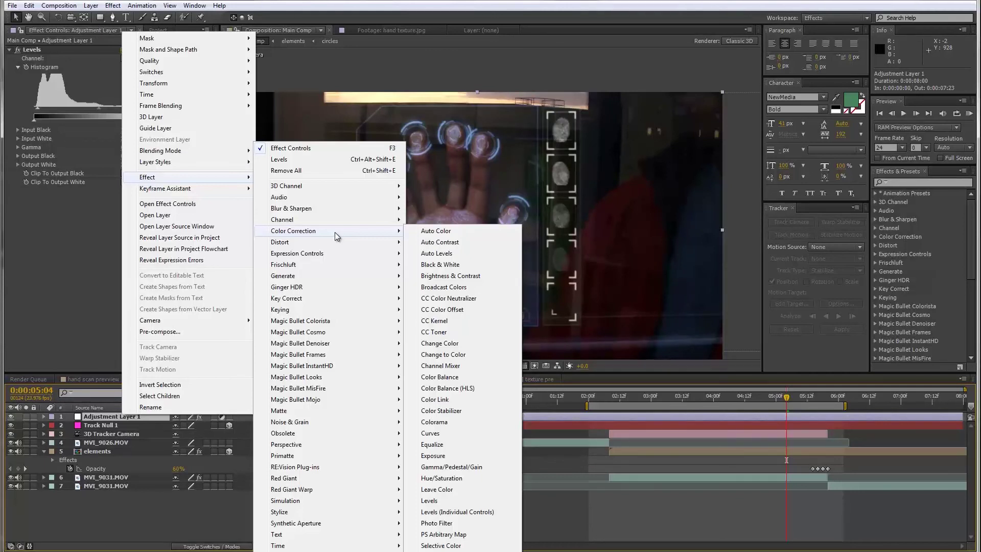
pyautogui.click(438, 377)
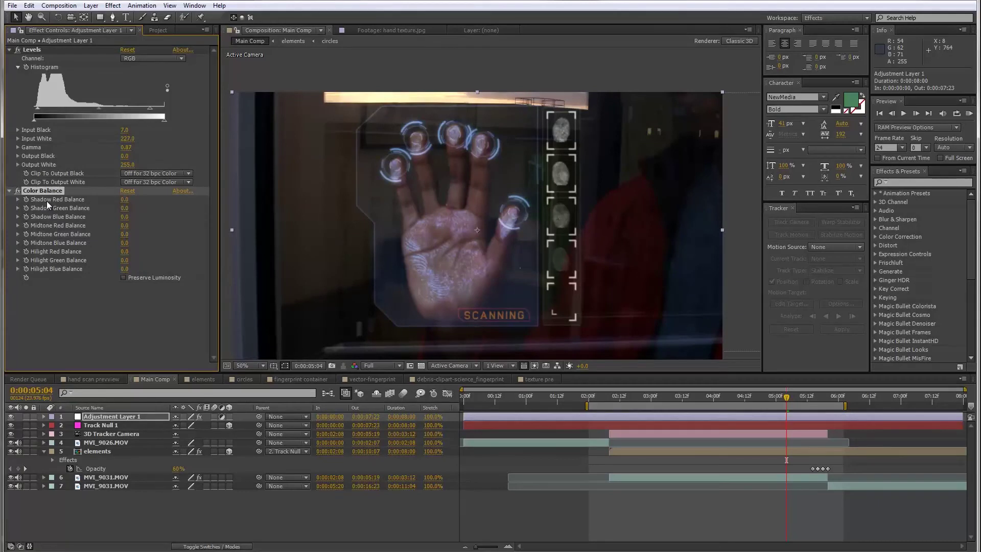
pyautogui.moveTo(126, 202); pyautogui.dragTo(123, 201)
pyautogui.moveTo(128, 218); pyautogui.dragTo(133, 218)
pyautogui.click(144, 230)
pyautogui.hotkey('ctrl', 'z')
# - Raise Color Balance's Midtone Green and set Hilight Red to 24, Hilight Green to 2 and Hilight Blue to -15
pyautogui.moveTo(125, 233); pyautogui.dragTo(128, 234)
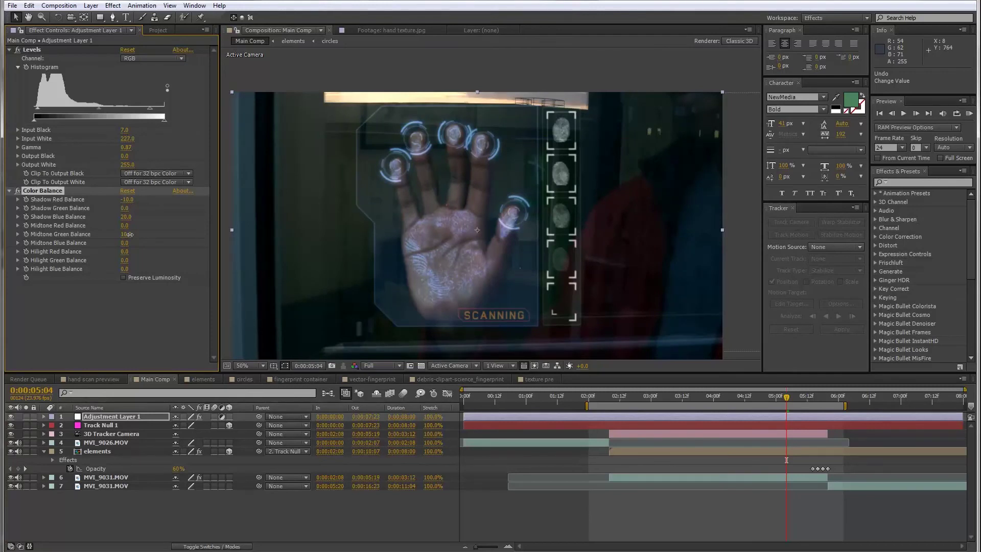
pyautogui.moveTo(129, 234); pyautogui.dragTo(133, 249)
pyautogui.moveTo(138, 248); pyautogui.dragTo(118, 268)
pyautogui.moveTo(124, 260); pyautogui.dragTo(122, 260)
# - Extend the Main Comp work area to span 0:00:00:00 to 0:00:07:23 and run a RAM preview
pyautogui.moveTo(586, 406); pyautogui.dragTo(462, 405)
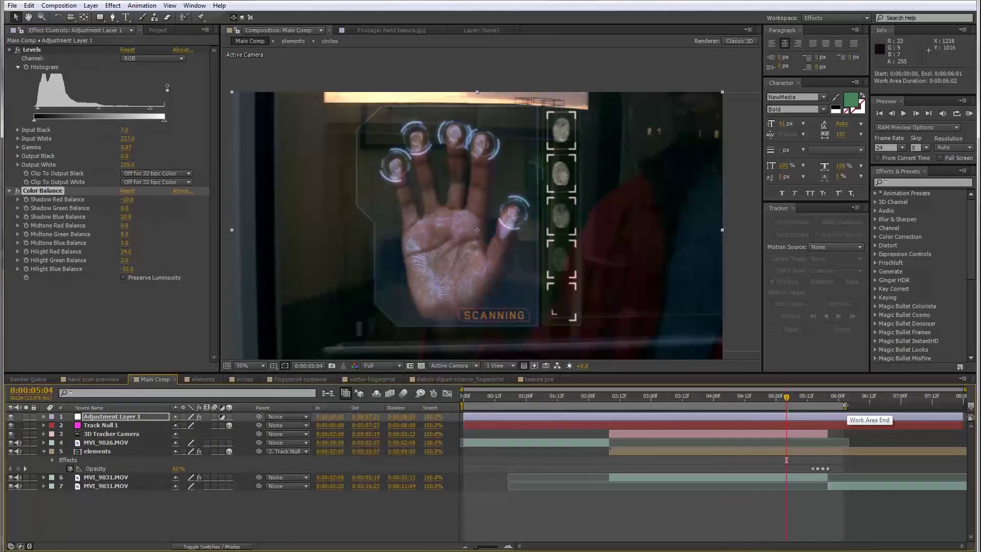
pyautogui.moveTo(848, 407); pyautogui.dragTo(976, 398)
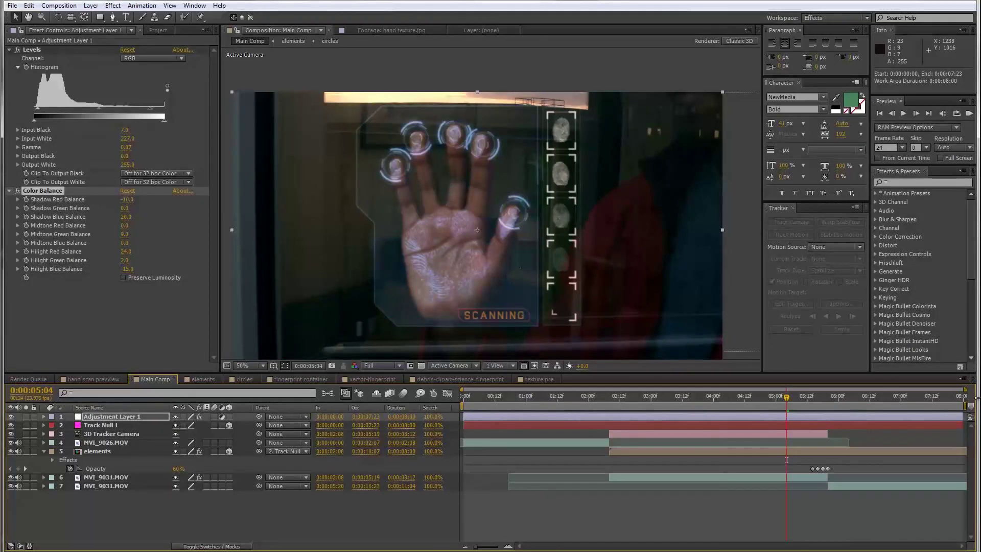
pyautogui.click(969, 113)
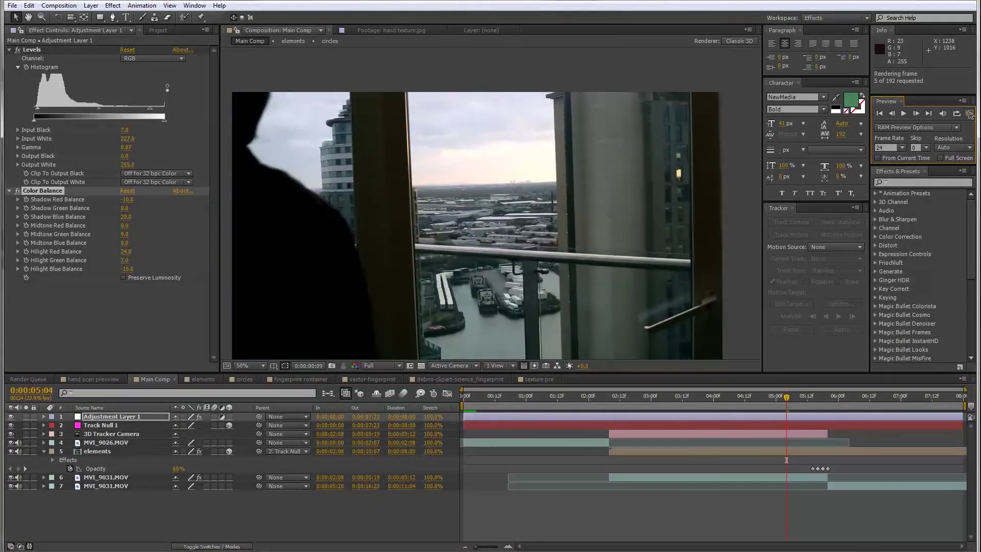